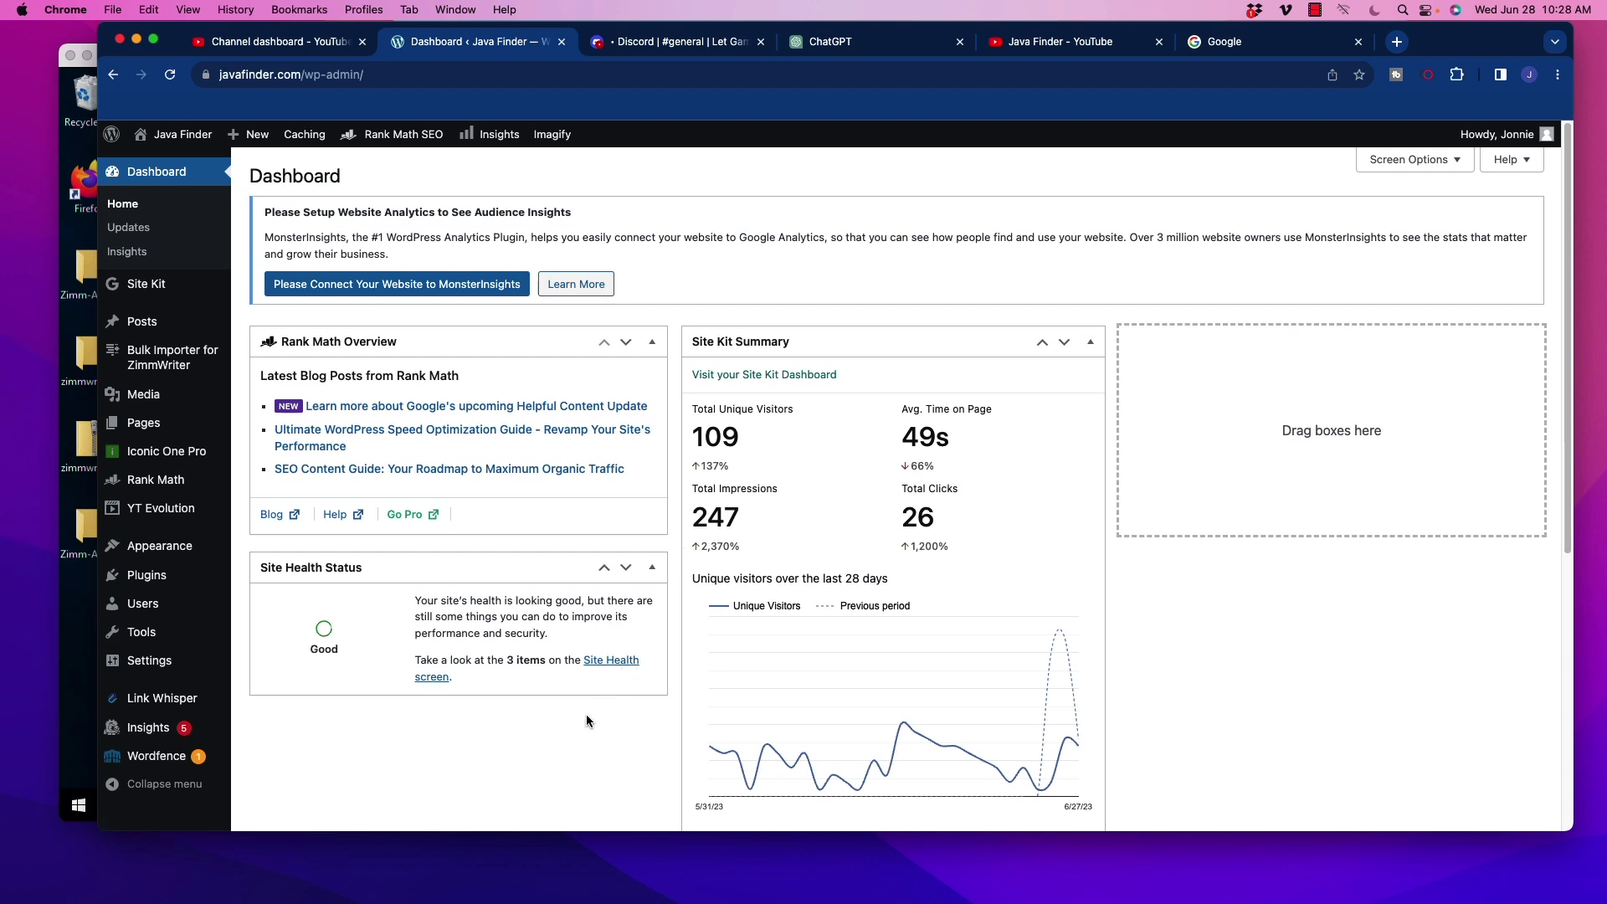
Step: Scroll the current page, then switch to the ChatGPT tab with its empty GPT-3.5 chat
{"action": "scroll", "coordinate": [662, 641], "scroll_direction": "down", "scroll_amount": 2}
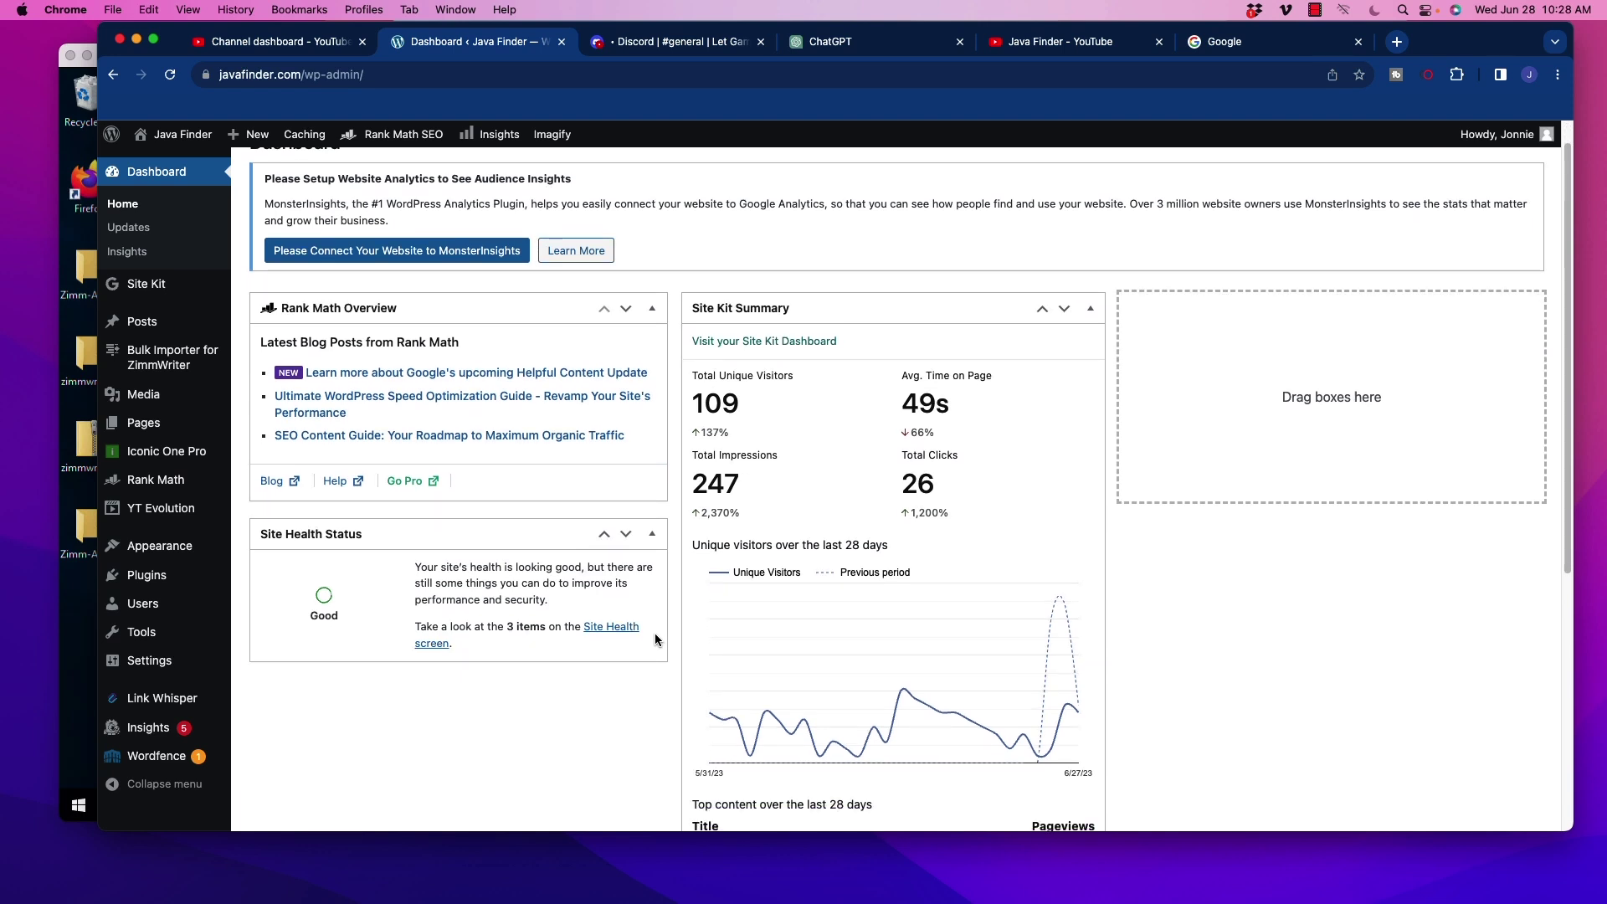
{"action": "scroll", "coordinate": [670, 646], "scroll_direction": "down", "scroll_amount": 5}
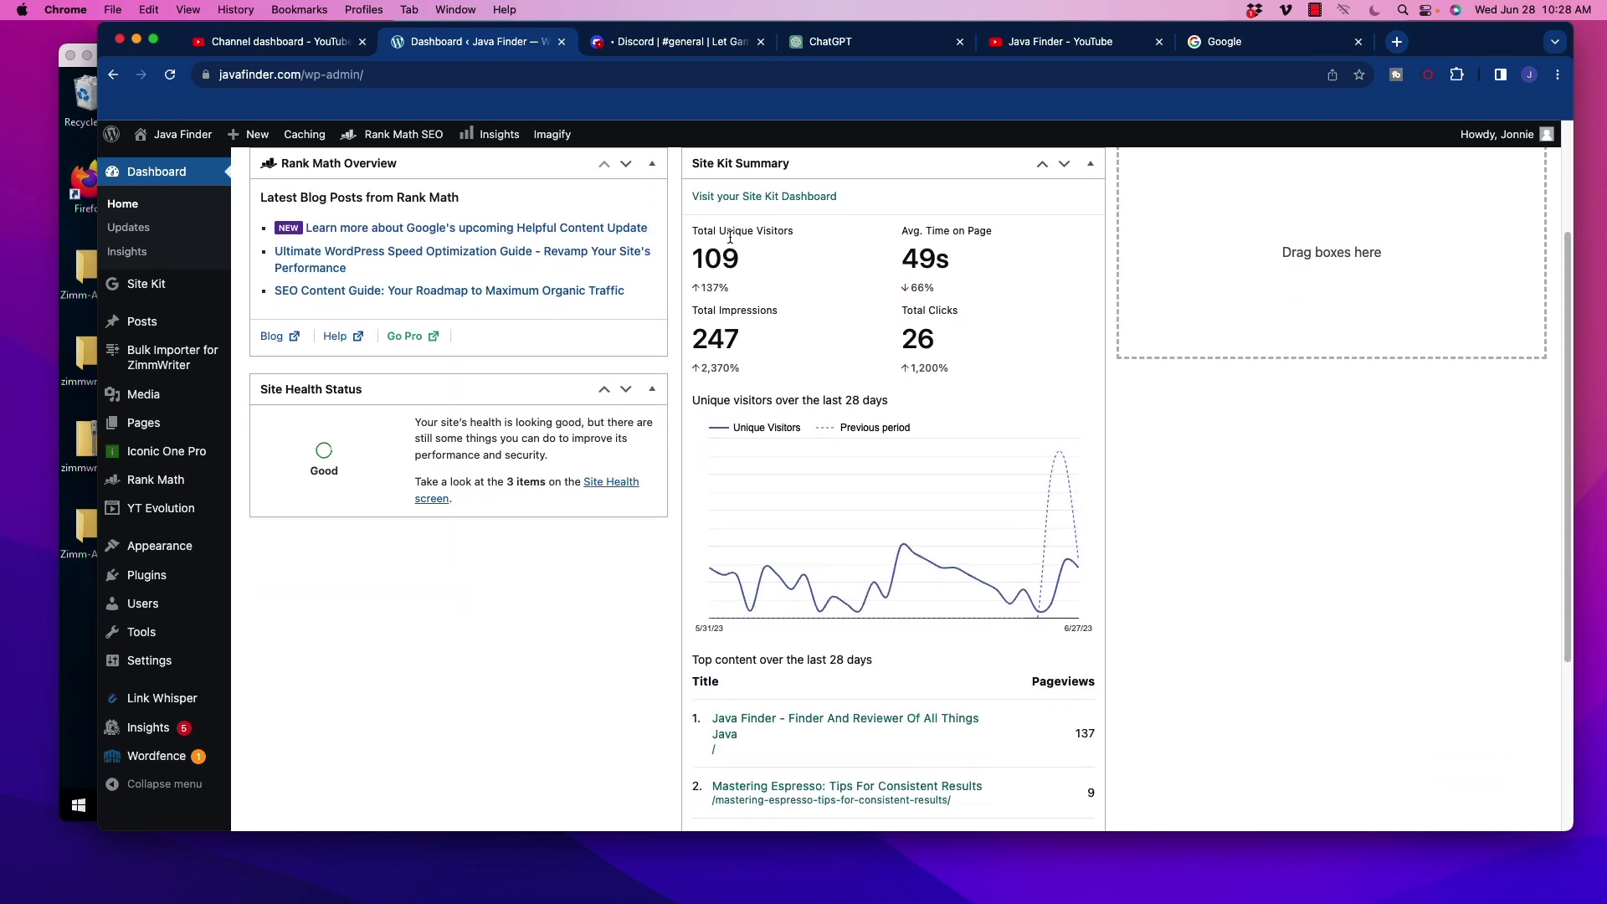
{"action": "mouse_move", "coordinate": [896, 513]}
{"action": "scroll", "coordinate": [895, 513], "scroll_direction": "down", "scroll_amount": 3}
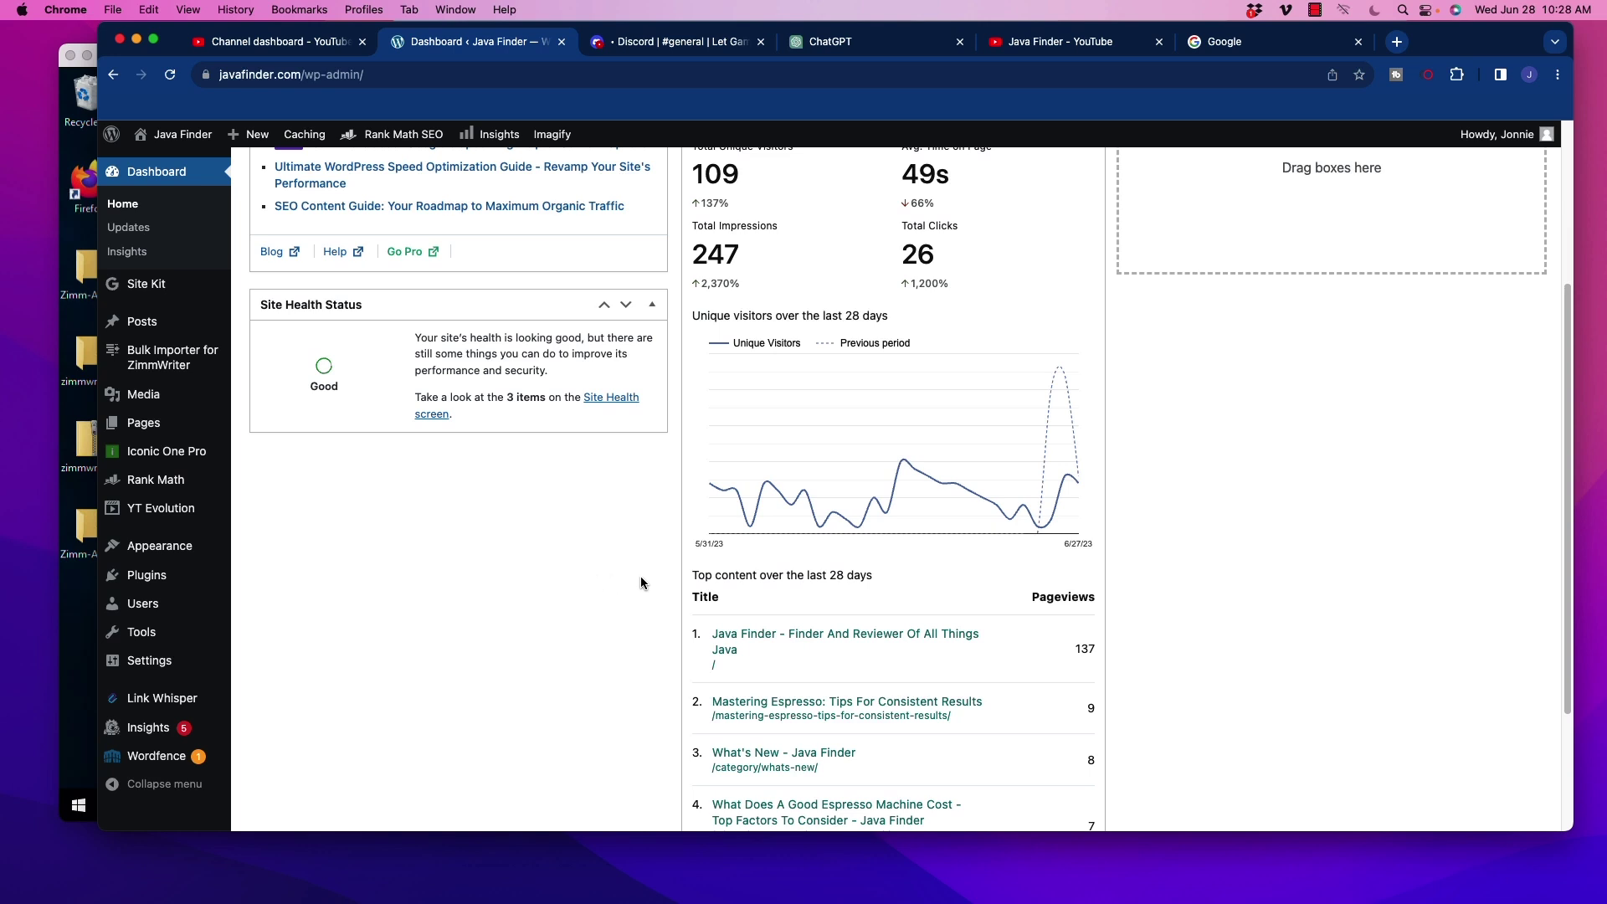
{"action": "mouse_move", "coordinate": [723, 503]}
{"action": "scroll", "coordinate": [502, 583], "scroll_direction": "down", "scroll_amount": 5}
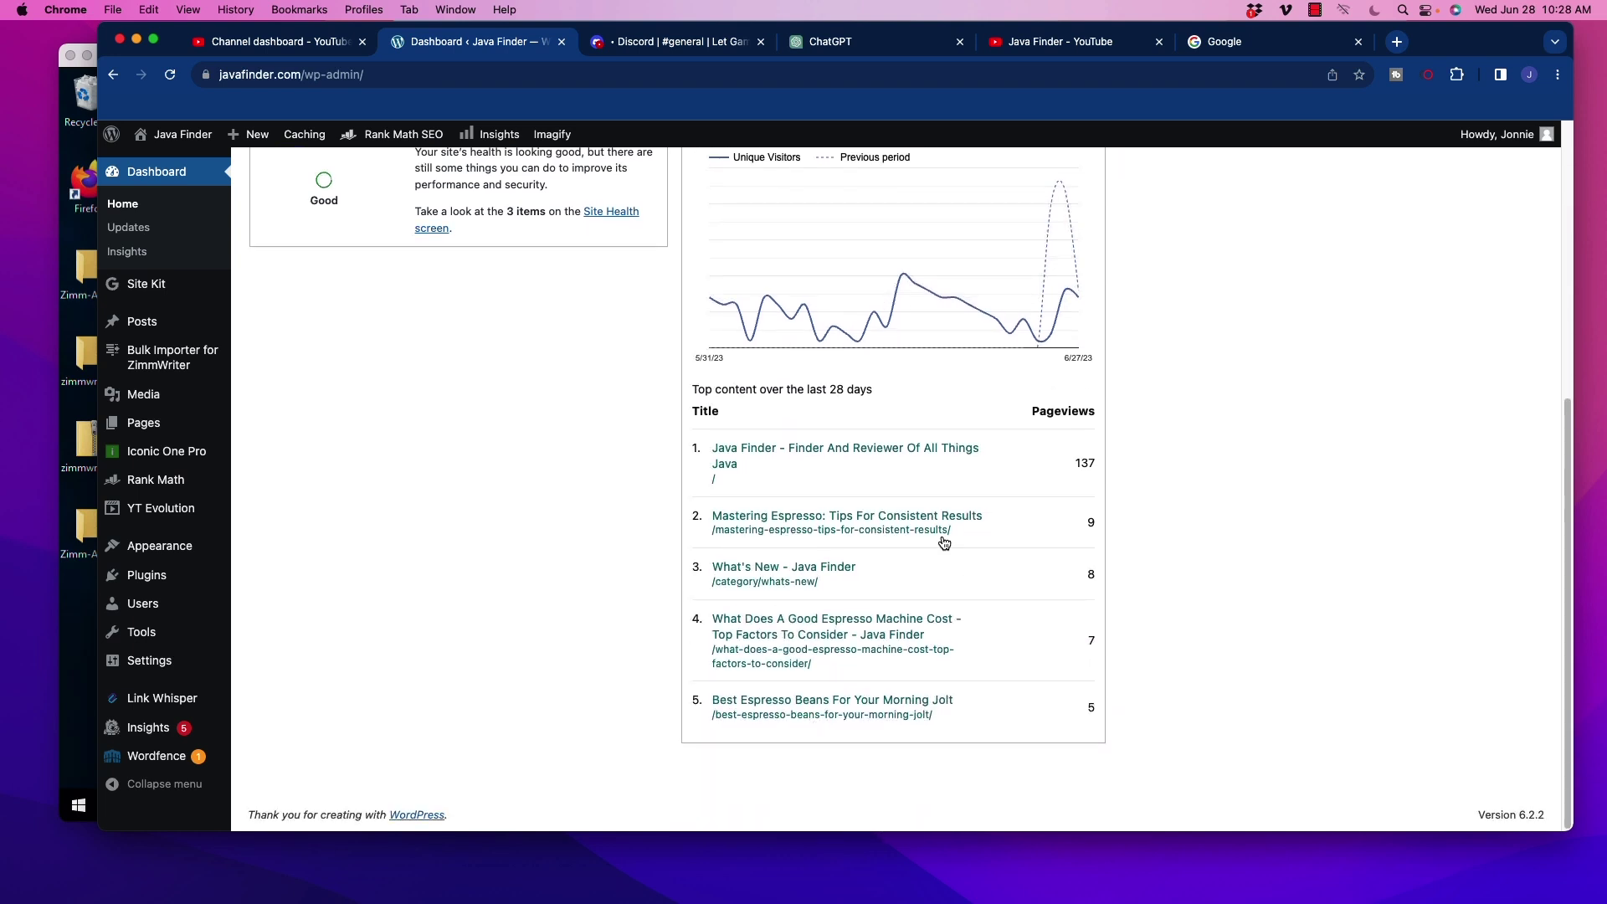
{"action": "scroll", "coordinate": [459, 564], "scroll_direction": "up", "scroll_amount": 1}
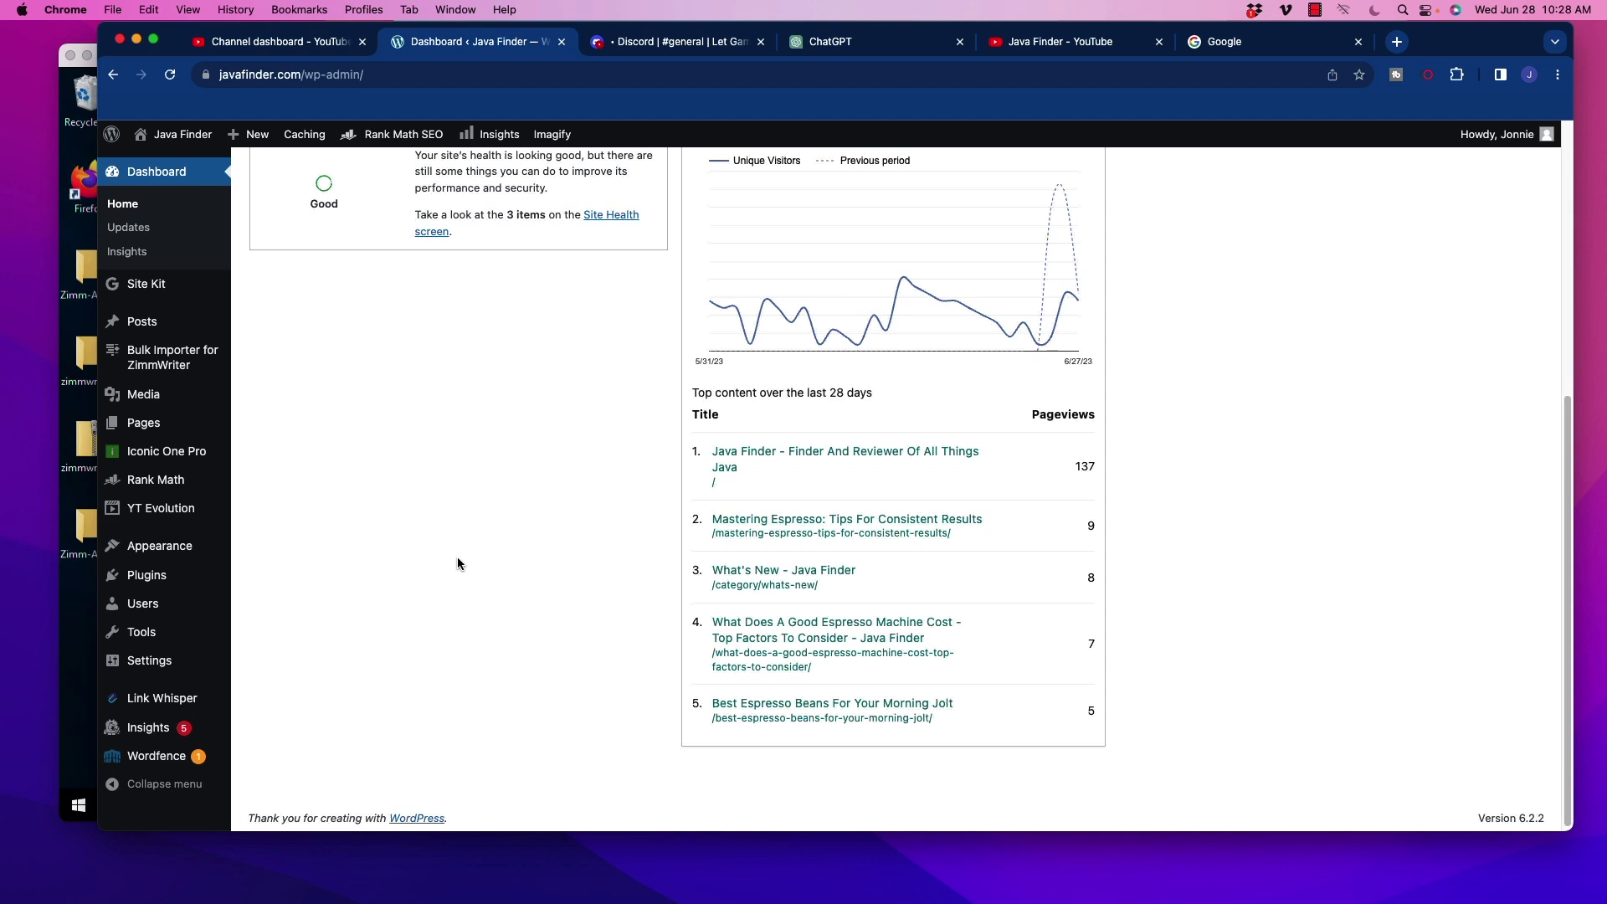
{"action": "scroll", "coordinate": [459, 563], "scroll_direction": "up", "scroll_amount": 10}
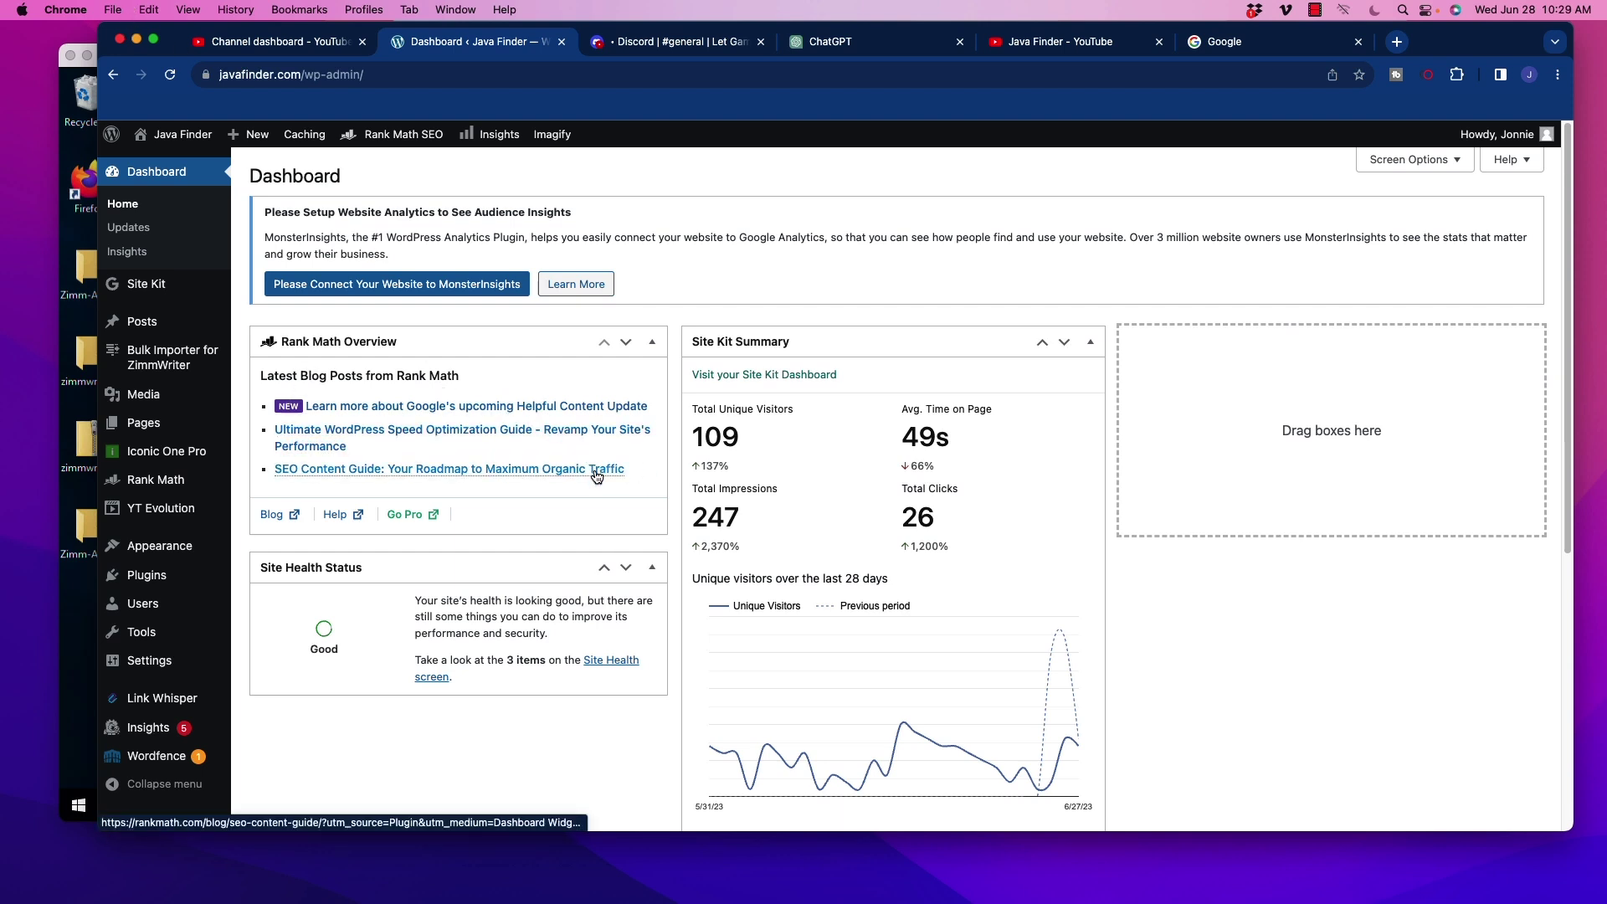
{"action": "key", "text": "super+4"}
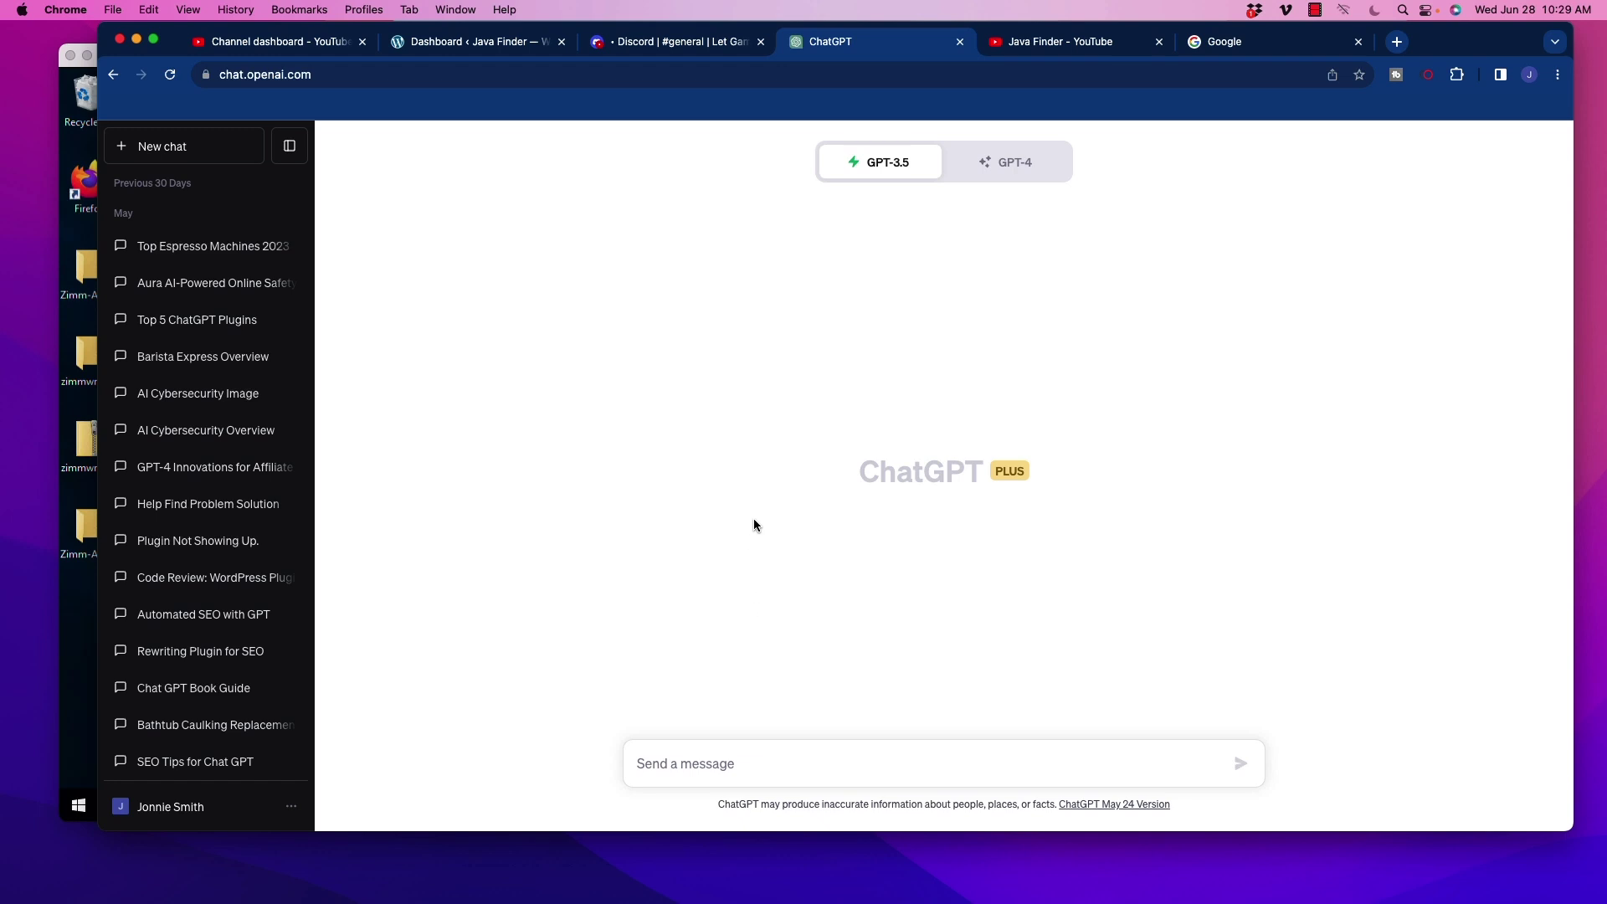
Step: On the Google tab, view the autocomplete suggestions for 'best espresso for', then dismiss them
{"action": "left_click", "coordinate": [1229, 46]}
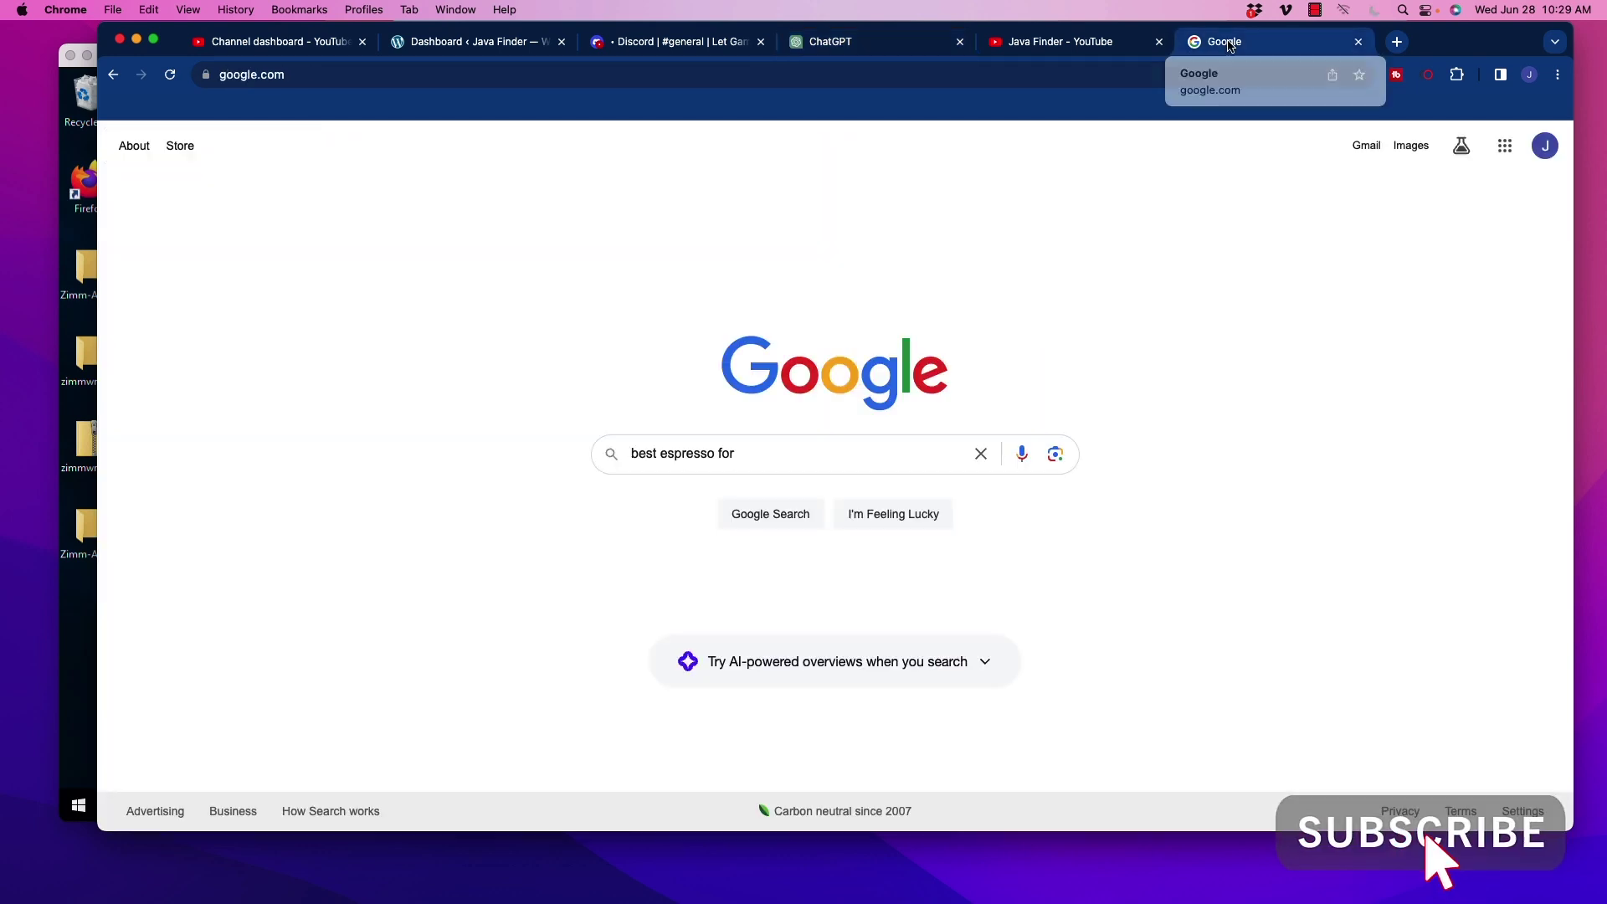
{"action": "left_click", "coordinate": [752, 461]}
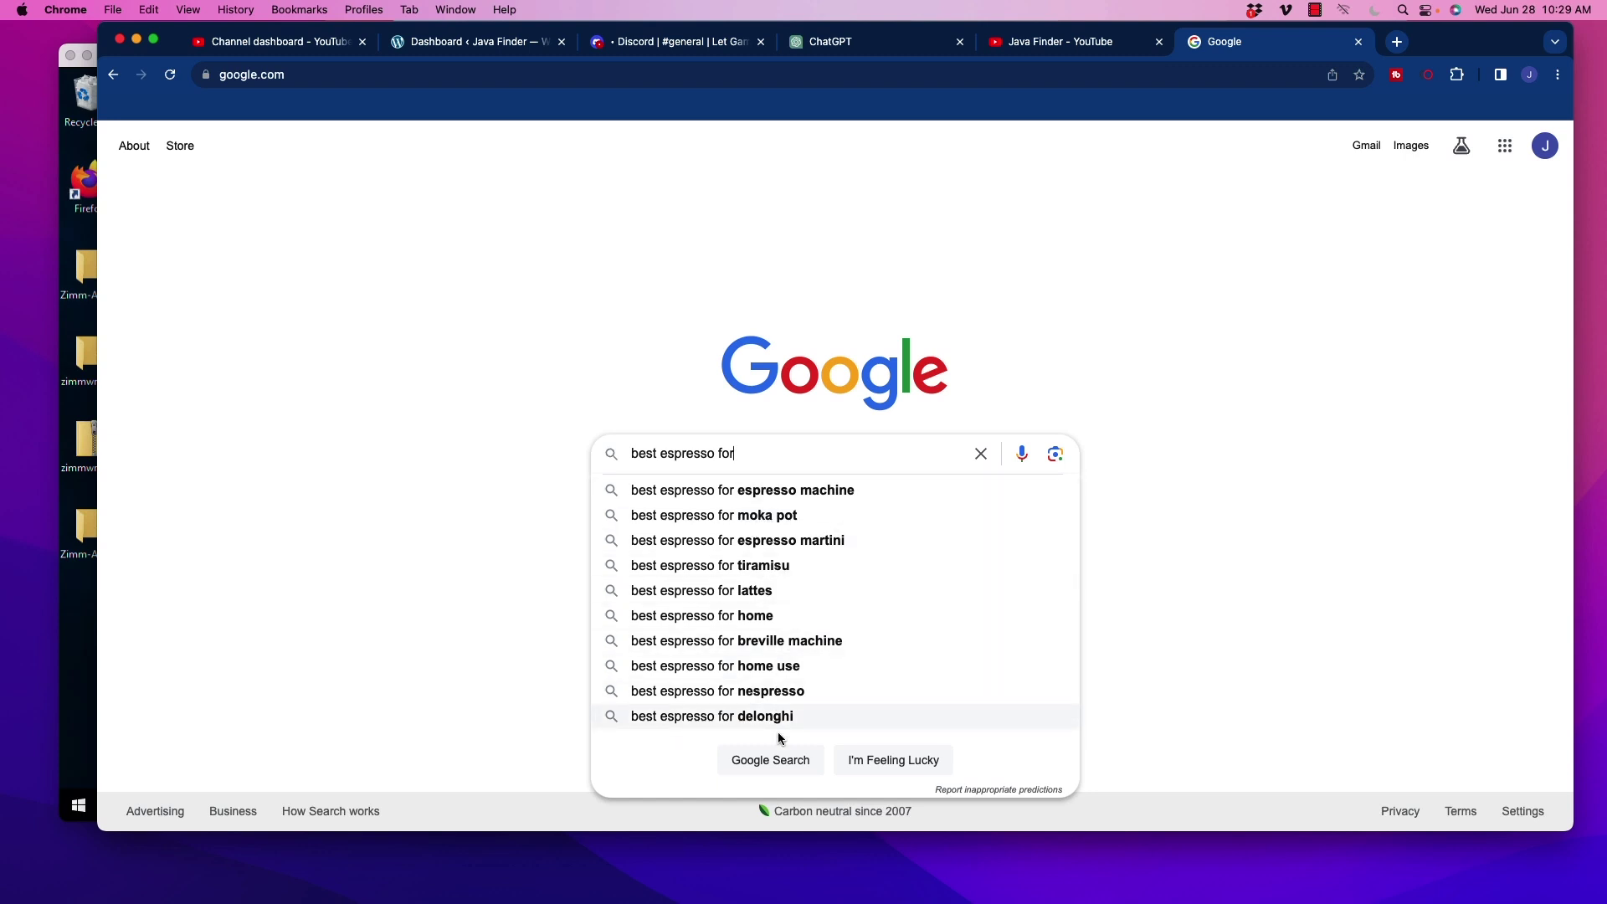
{"action": "left_click", "coordinate": [460, 364]}
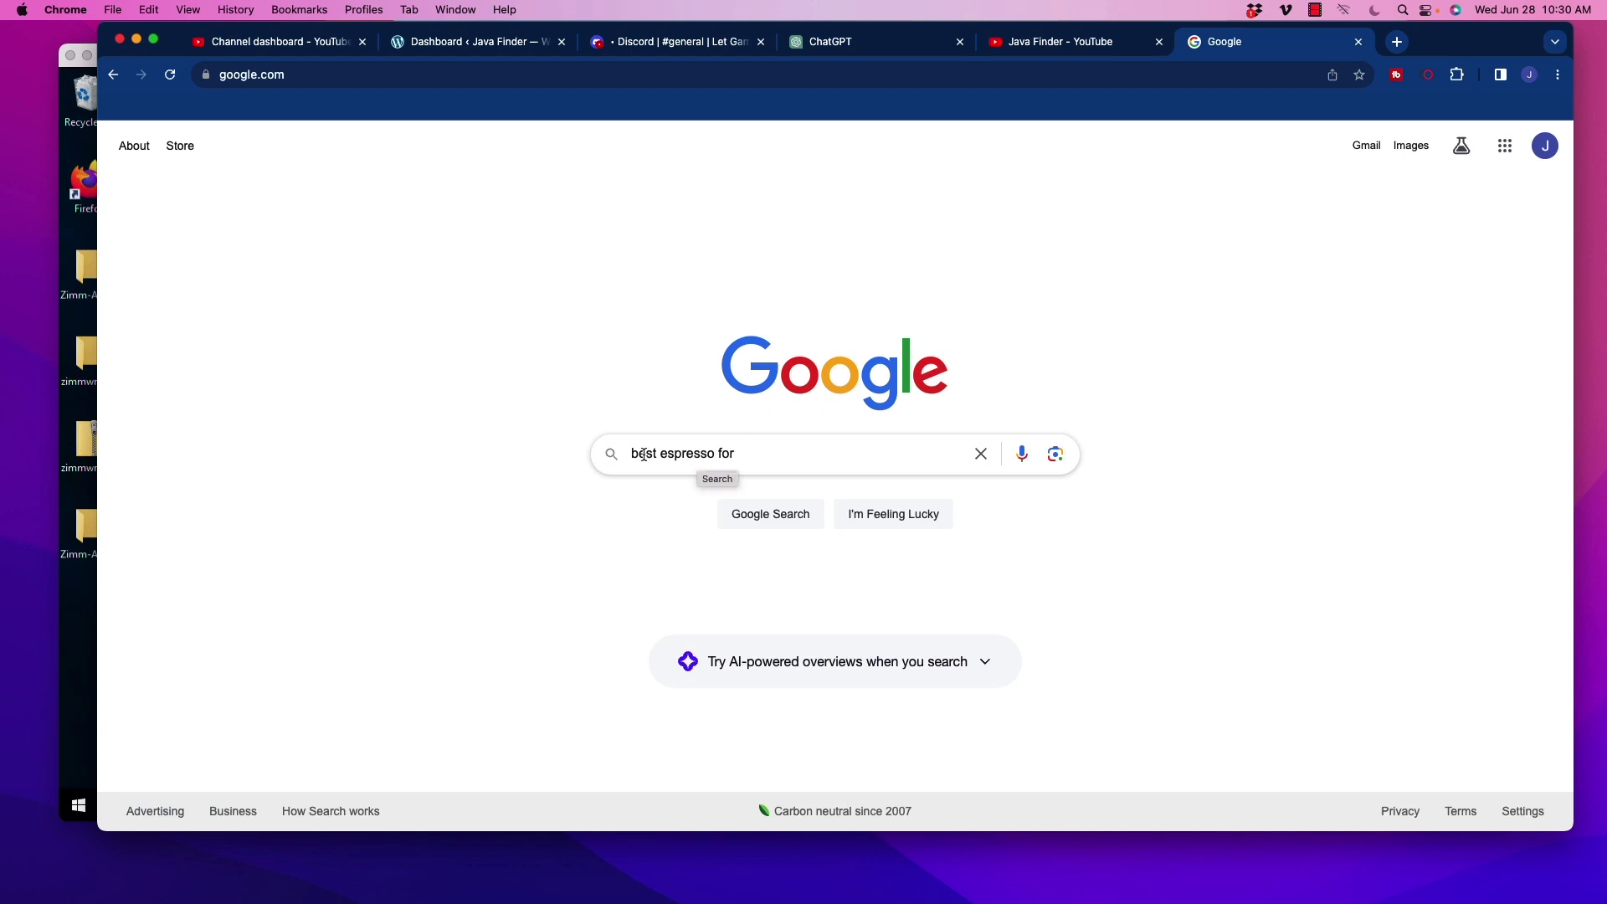
Step: Return to ChatGPT, minimise Chrome, and reposition the Windows VPS window showing ZimmWriter v7.30
{"action": "left_click", "coordinate": [871, 50]}
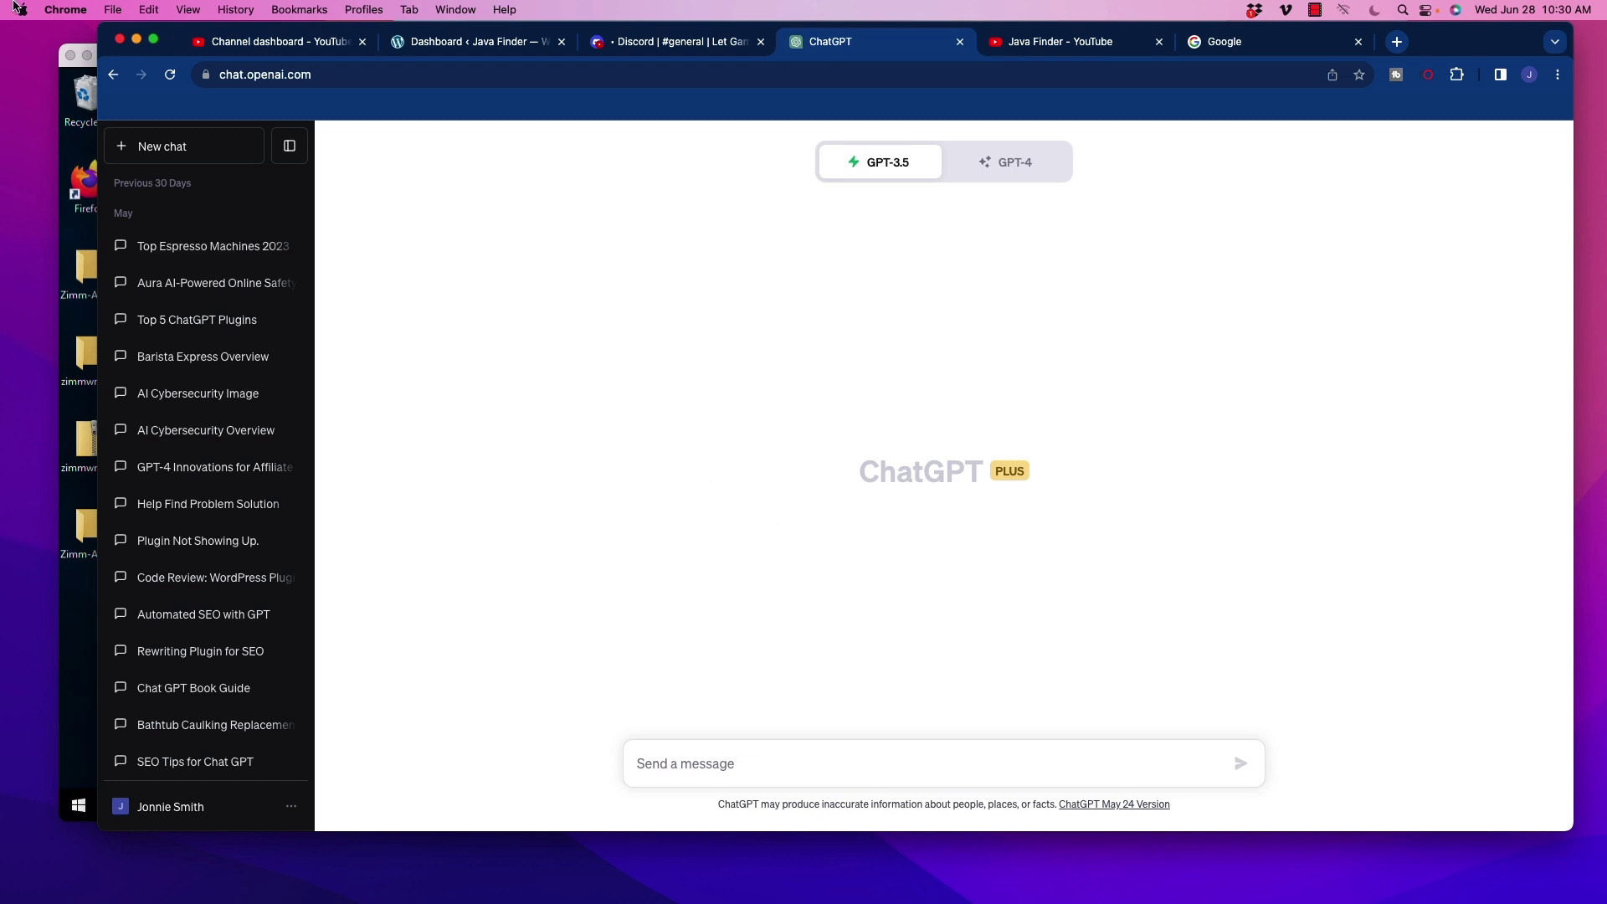
{"action": "left_click", "coordinate": [136, 39]}
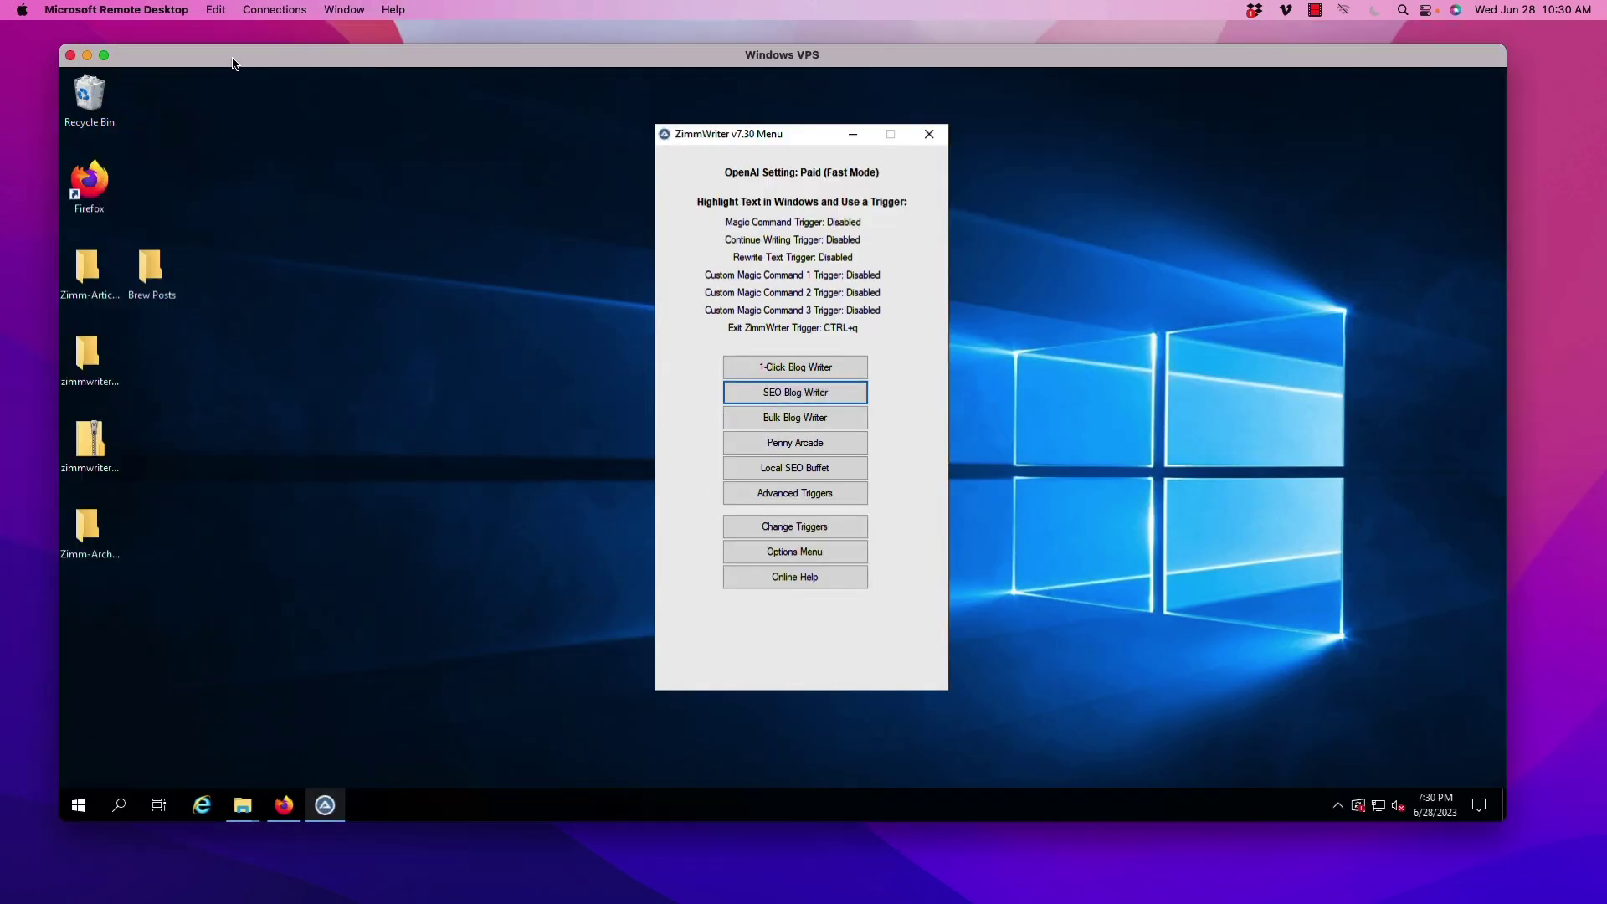
{"action": "left_click_drag", "start_coordinate": [233, 63], "coordinate": [221, 56]}
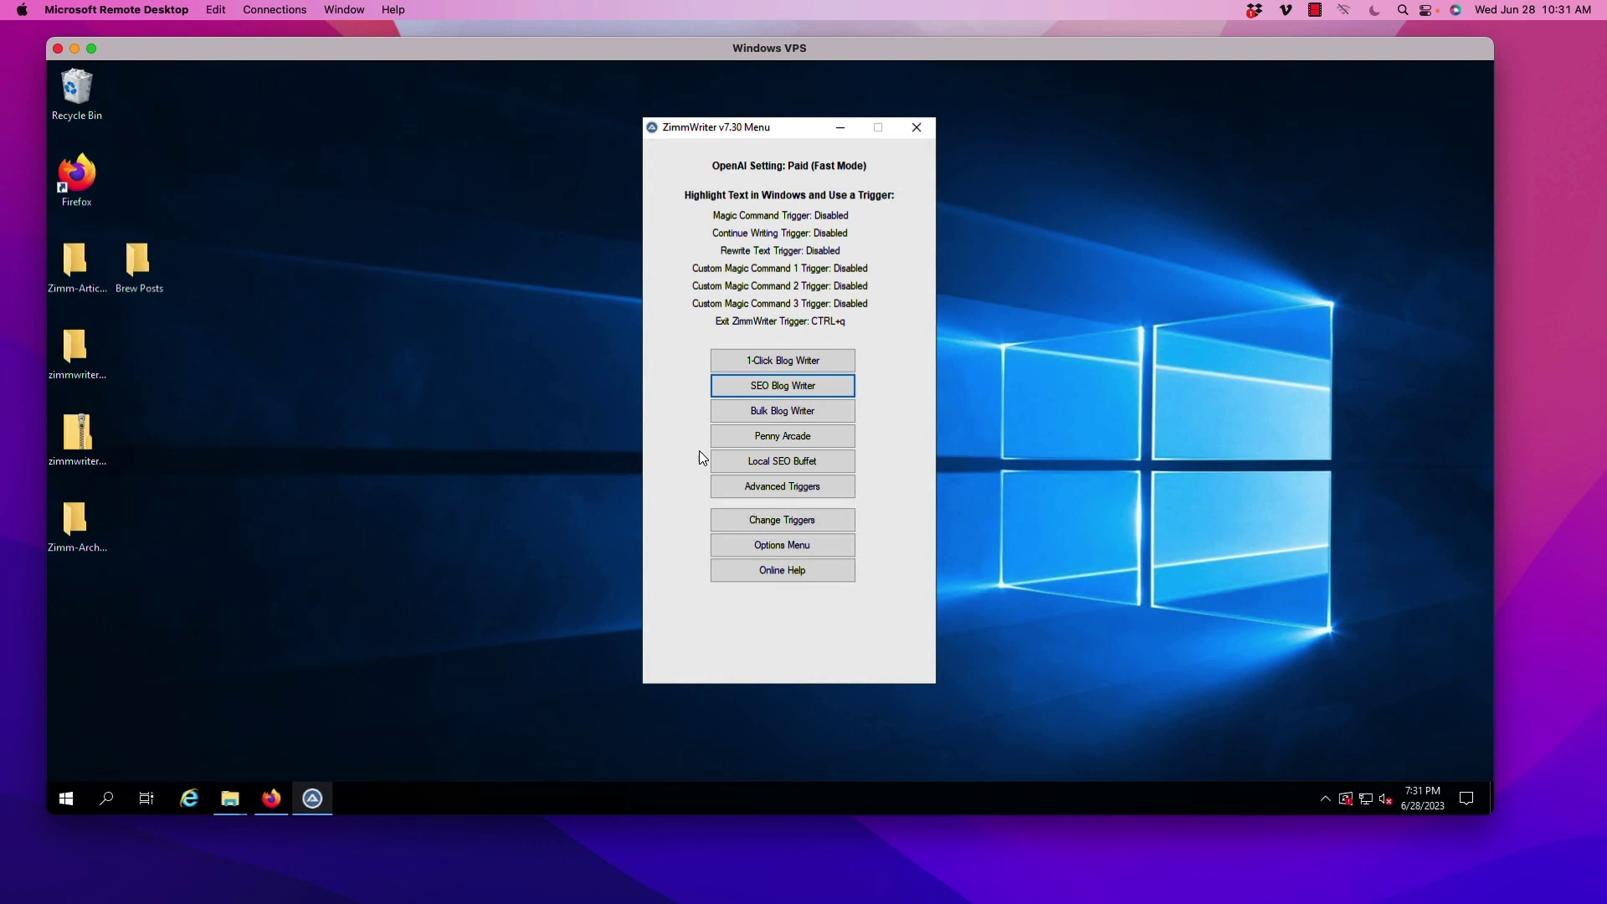
Step: Open ZimmWriter's SEO Blog Writer and scroll its form to the top
{"action": "left_click", "coordinate": [788, 390]}
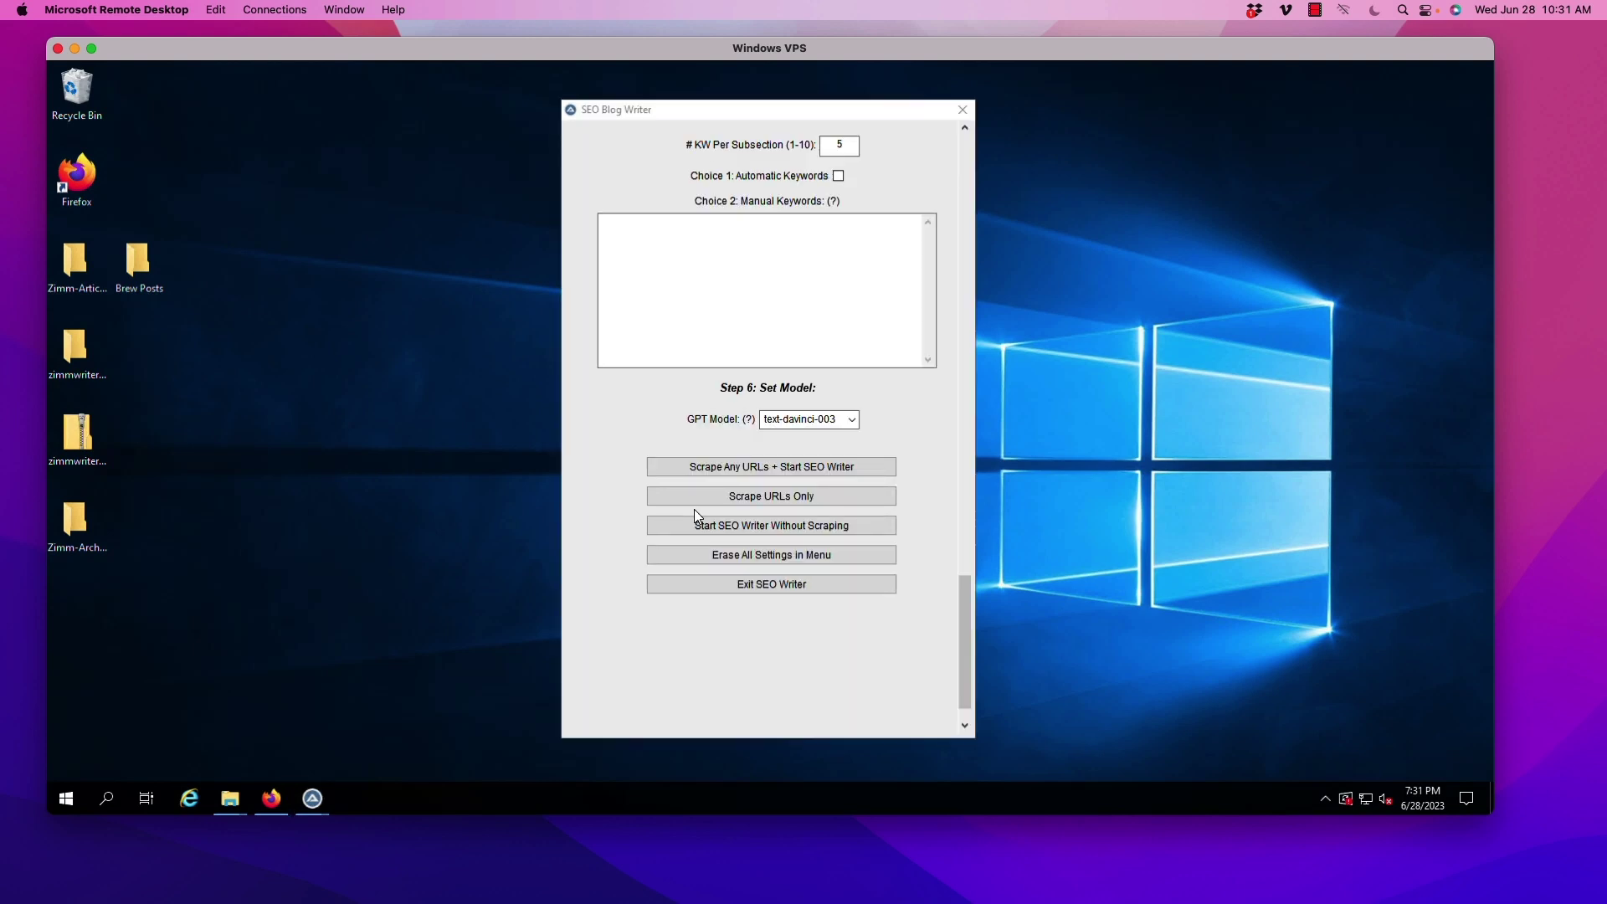
{"action": "scroll", "coordinate": [632, 556], "scroll_direction": "up", "scroll_amount": 2}
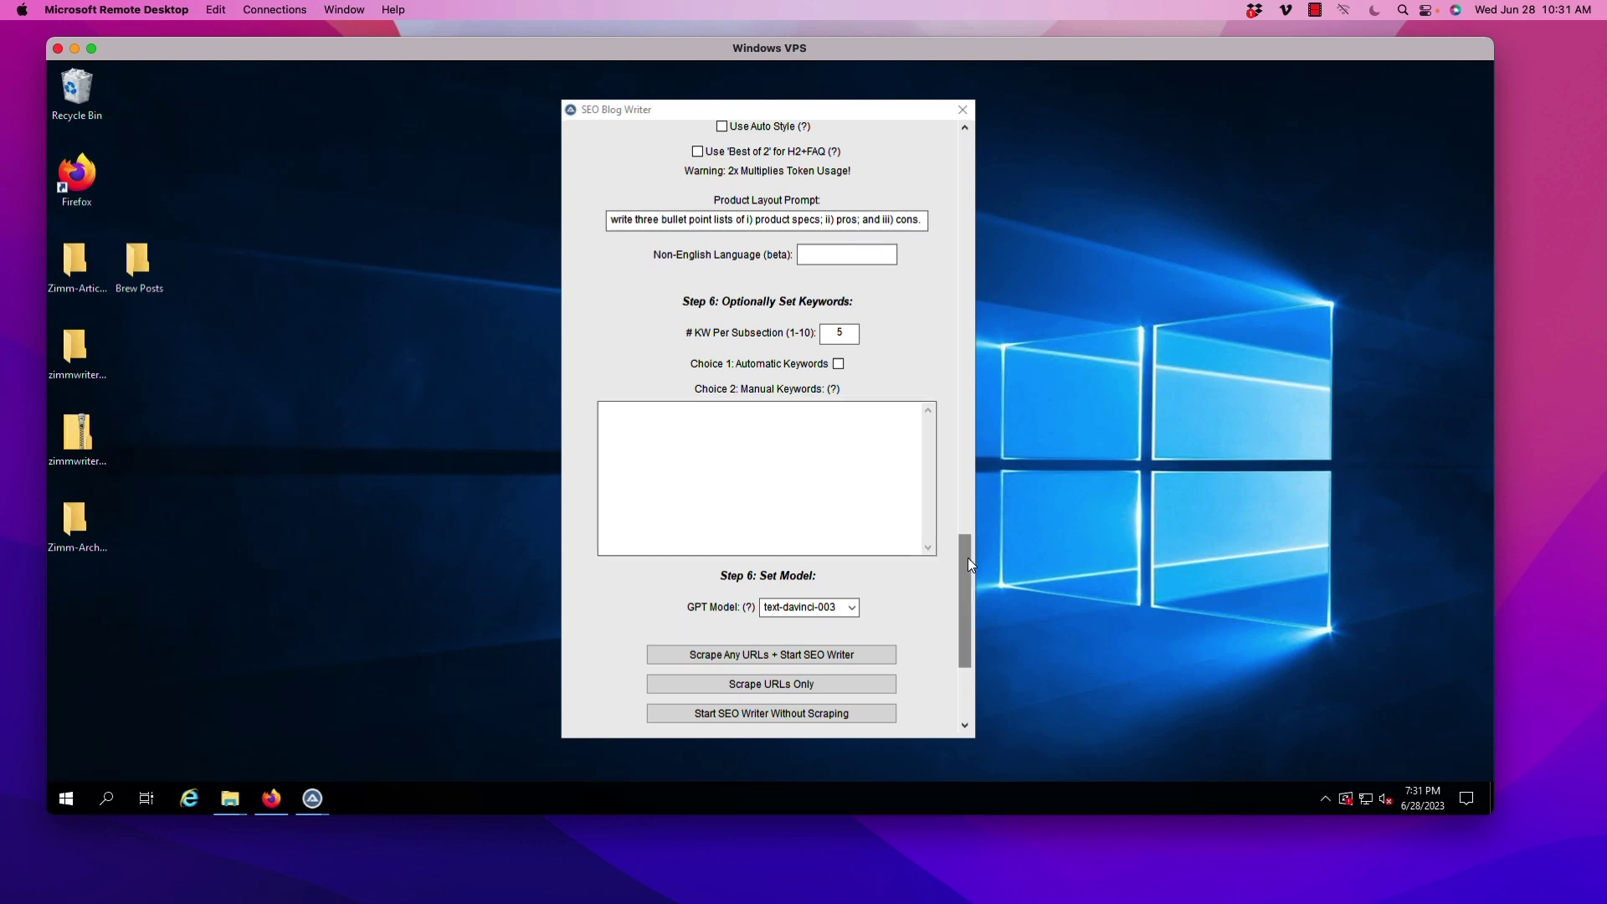
{"action": "left_click_drag", "start_coordinate": [968, 563], "coordinate": [967, 151]}
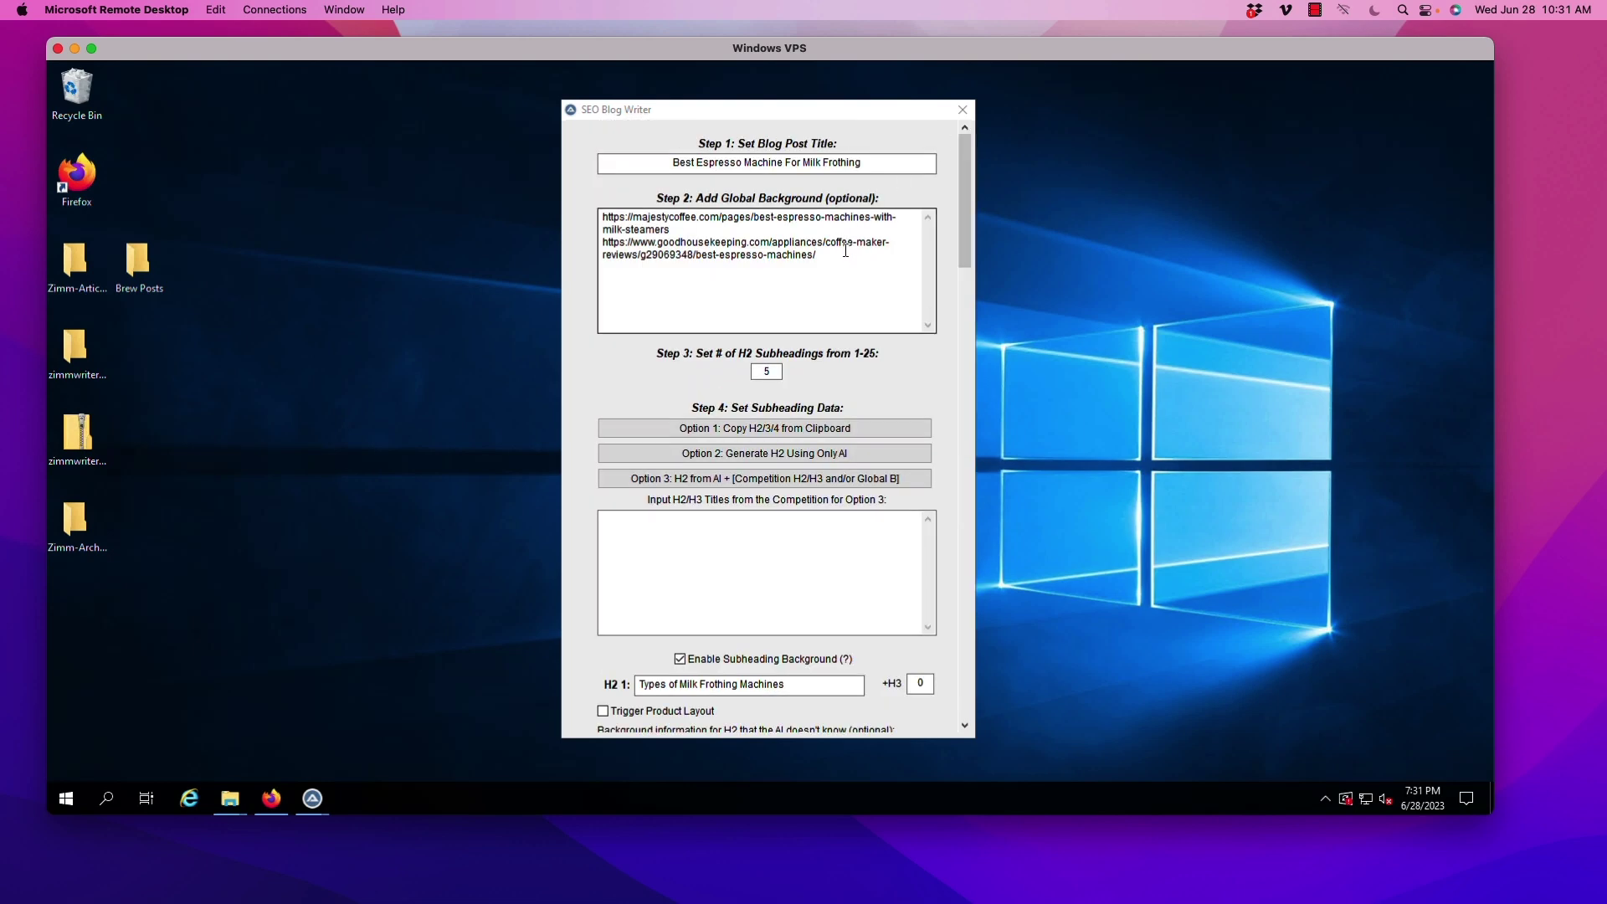
Step: Delete both Step 2 background URLs and select the old Step 1 post title
{"action": "left_click_drag", "start_coordinate": [846, 251], "coordinate": [590, 214]}
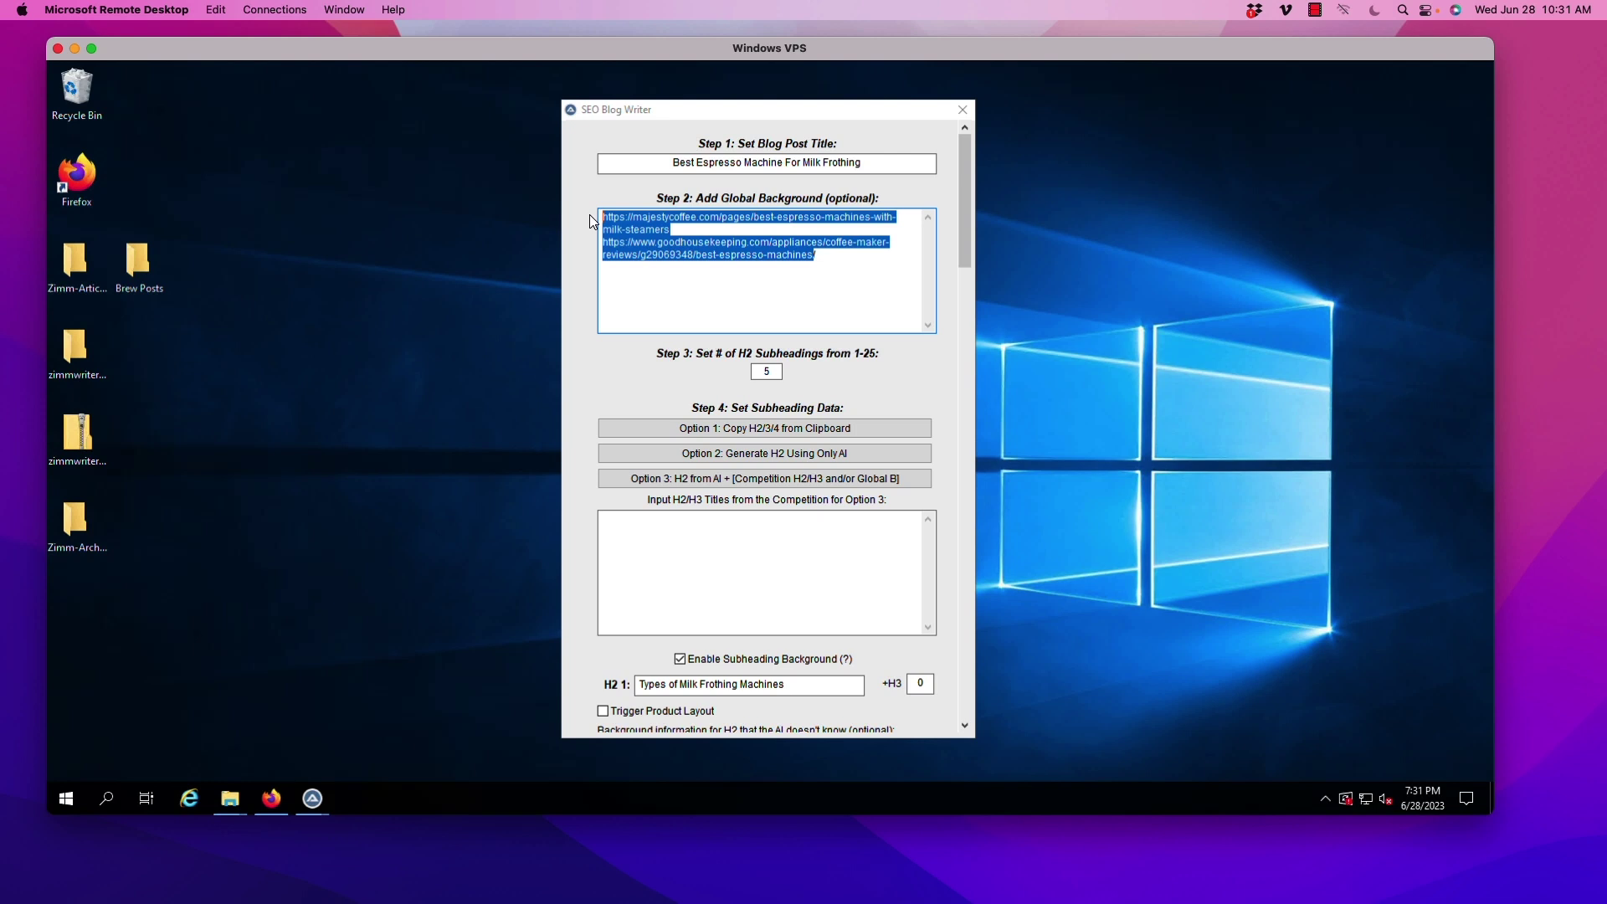
{"action": "key", "text": "BackSpace"}
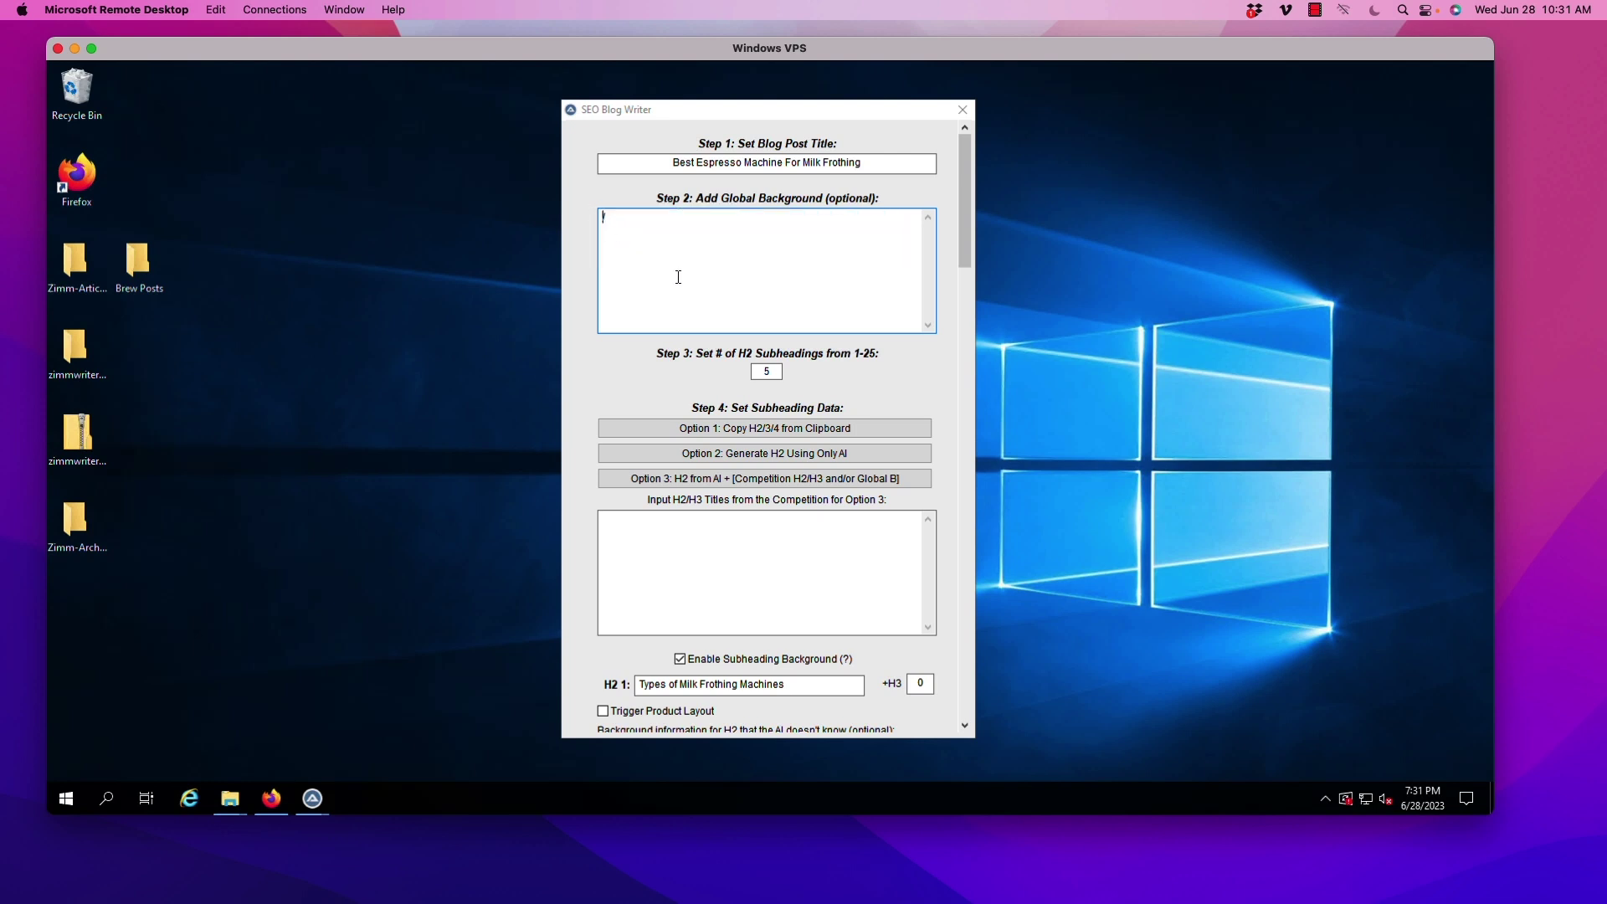
{"action": "left_click_drag", "start_coordinate": [875, 162], "coordinate": [784, 163]}
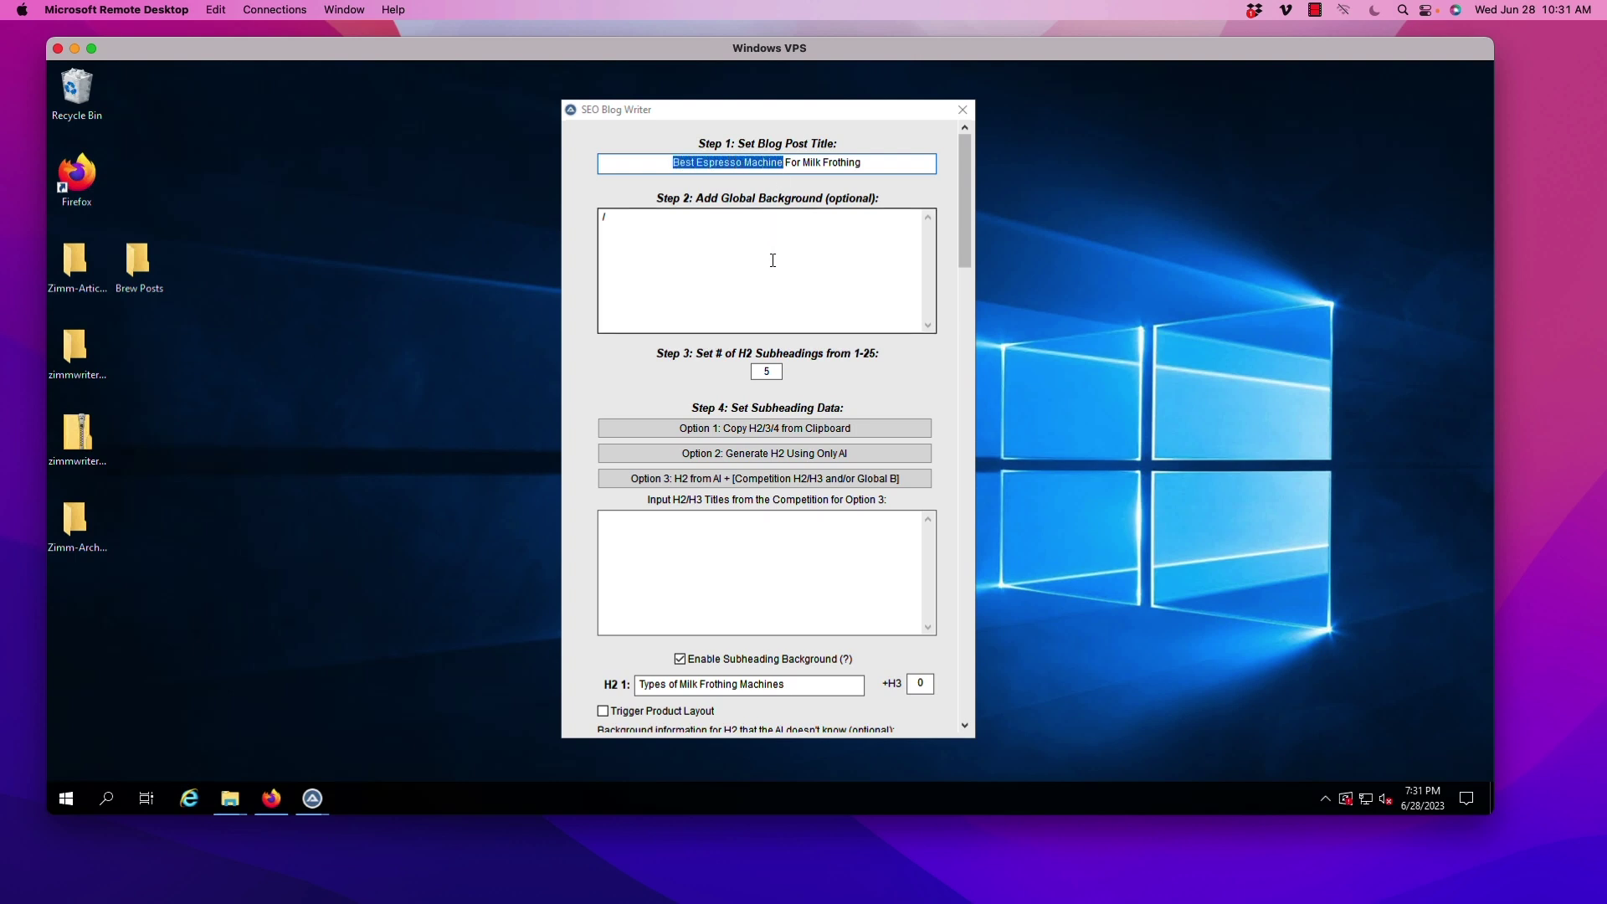
{"action": "left_click_drag", "start_coordinate": [862, 162], "coordinate": [661, 269]}
{"action": "key", "text": "ctrl+x"}
{"action": "left_click", "coordinate": [650, 243]}
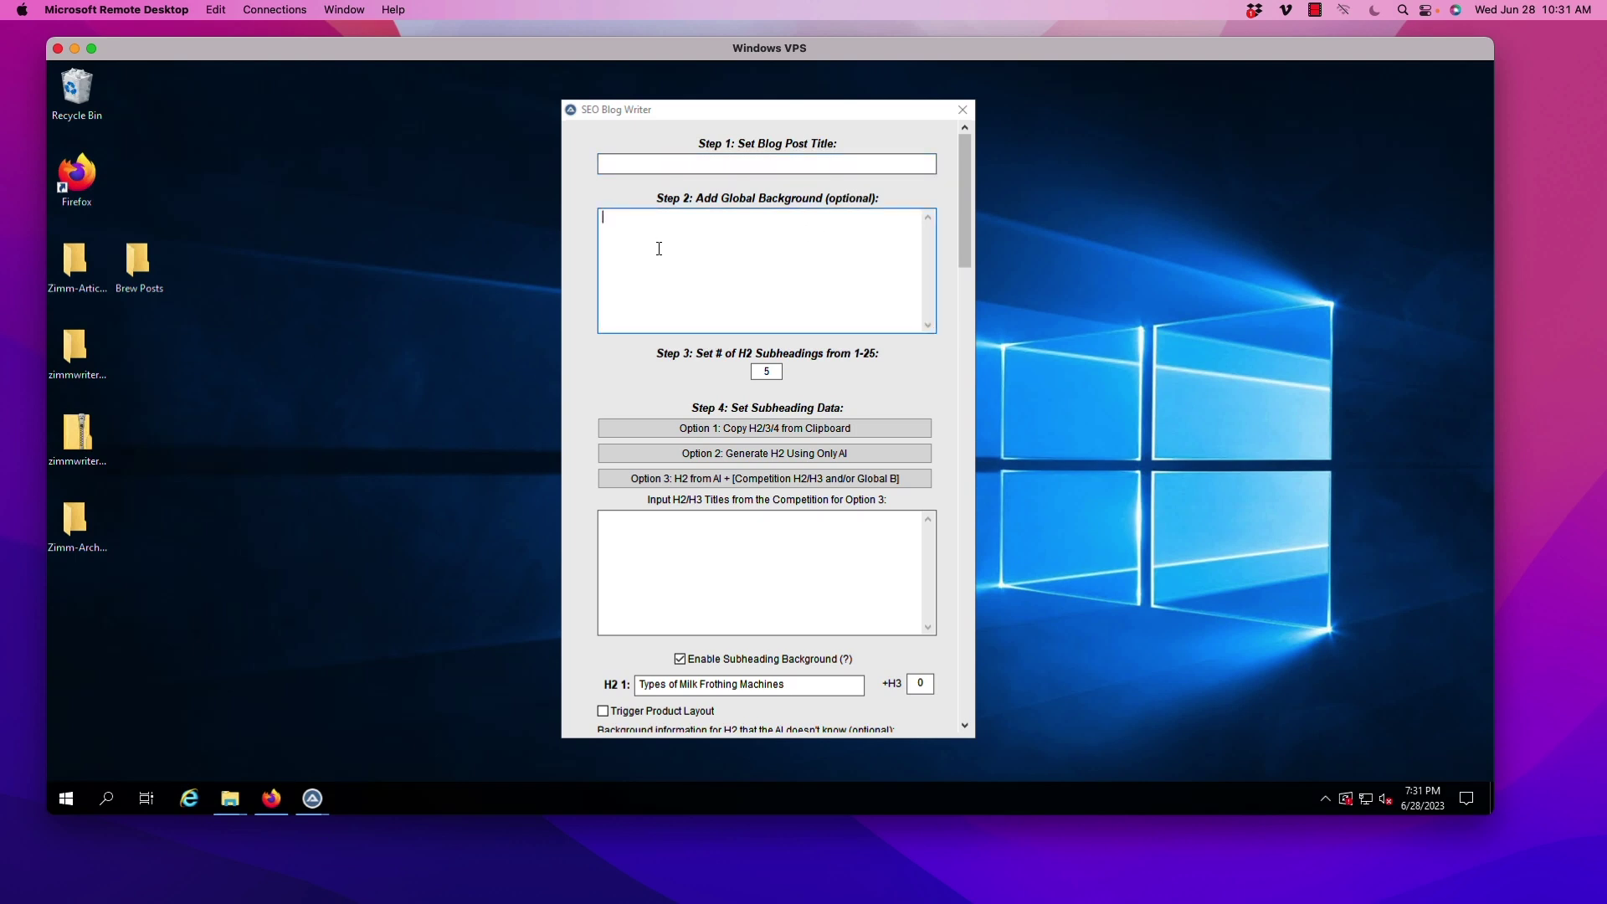
{"action": "scroll", "coordinate": [754, 456], "scroll_direction": "down", "scroll_amount": 1}
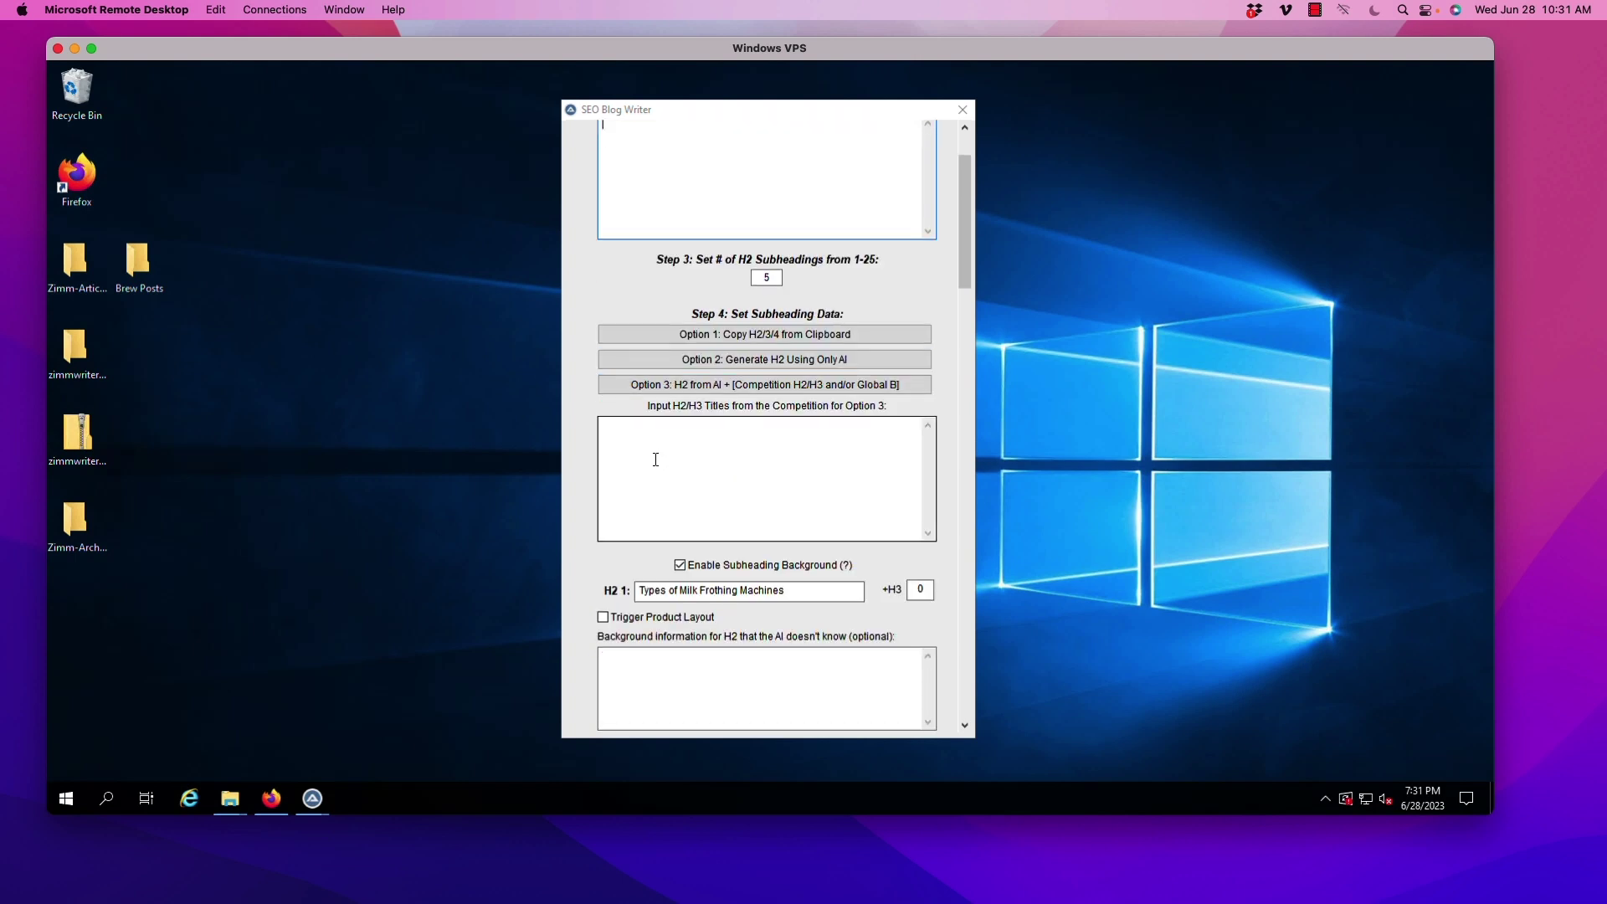
{"action": "scroll", "coordinate": [623, 521], "scroll_direction": "down", "scroll_amount": 1}
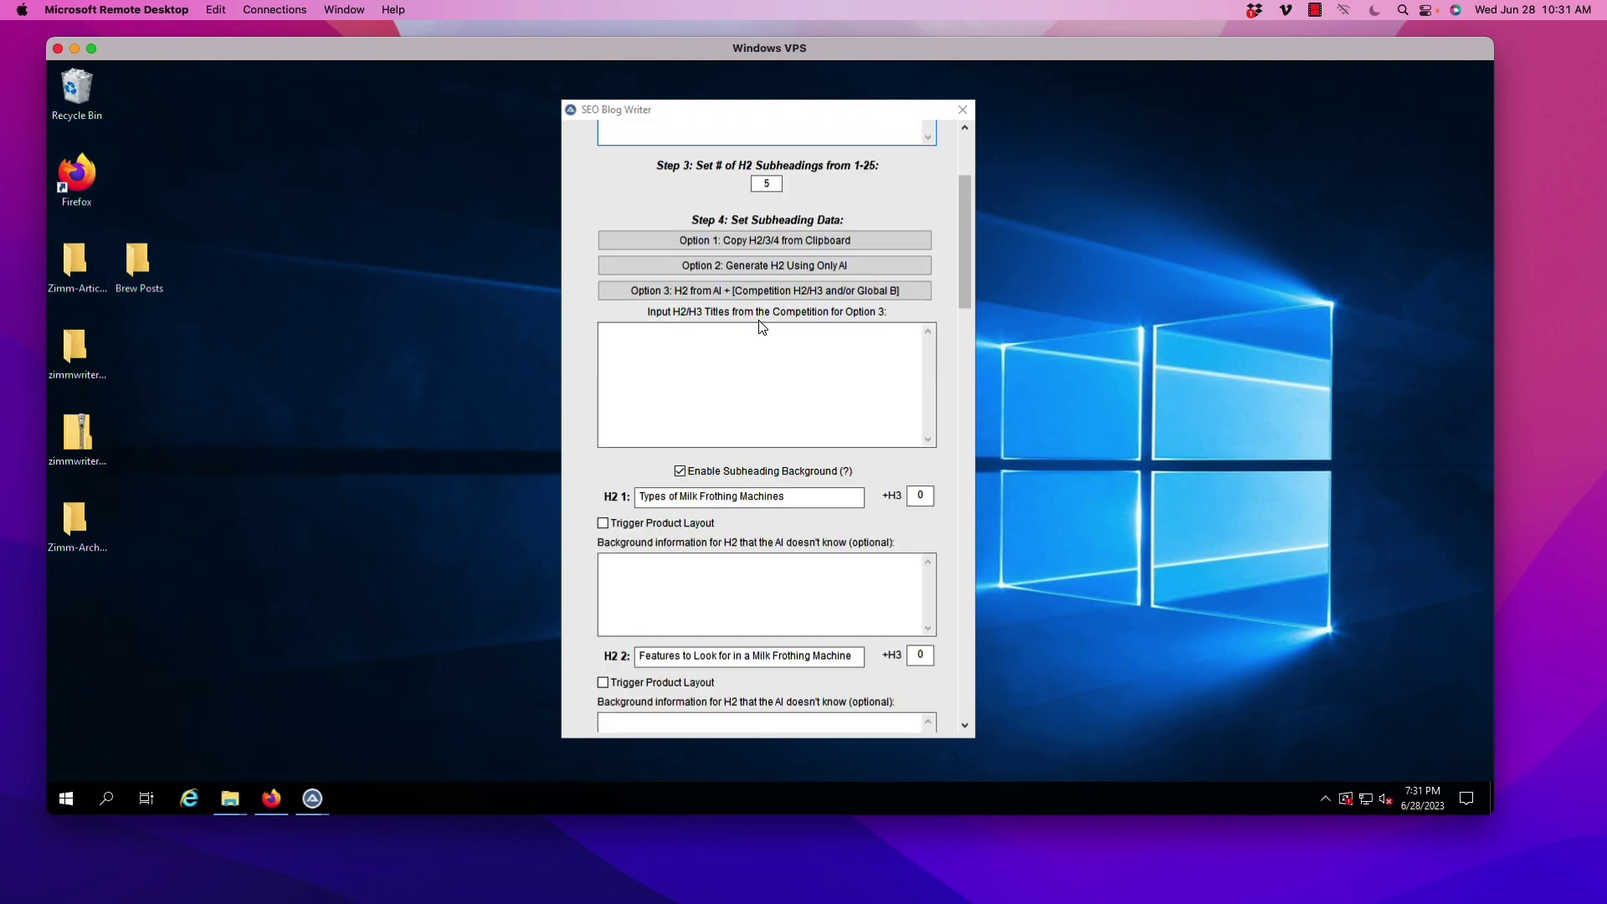
{"action": "left_click_drag", "start_coordinate": [965, 233], "coordinate": [978, 182]}
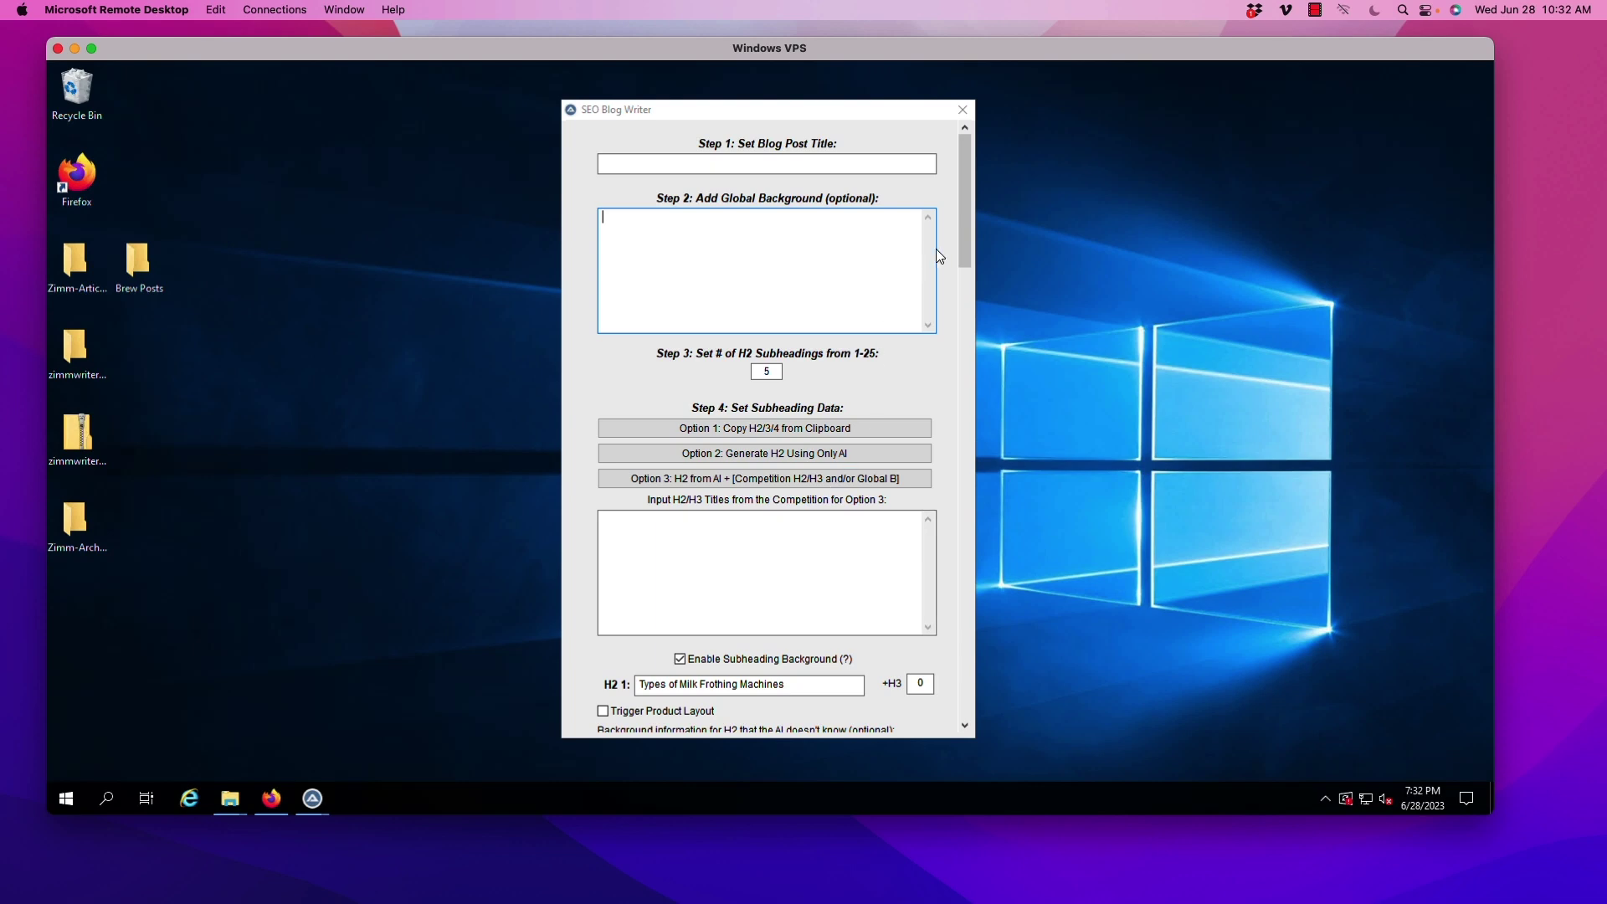
{"action": "left_click_drag", "start_coordinate": [967, 234], "coordinate": [937, 142]}
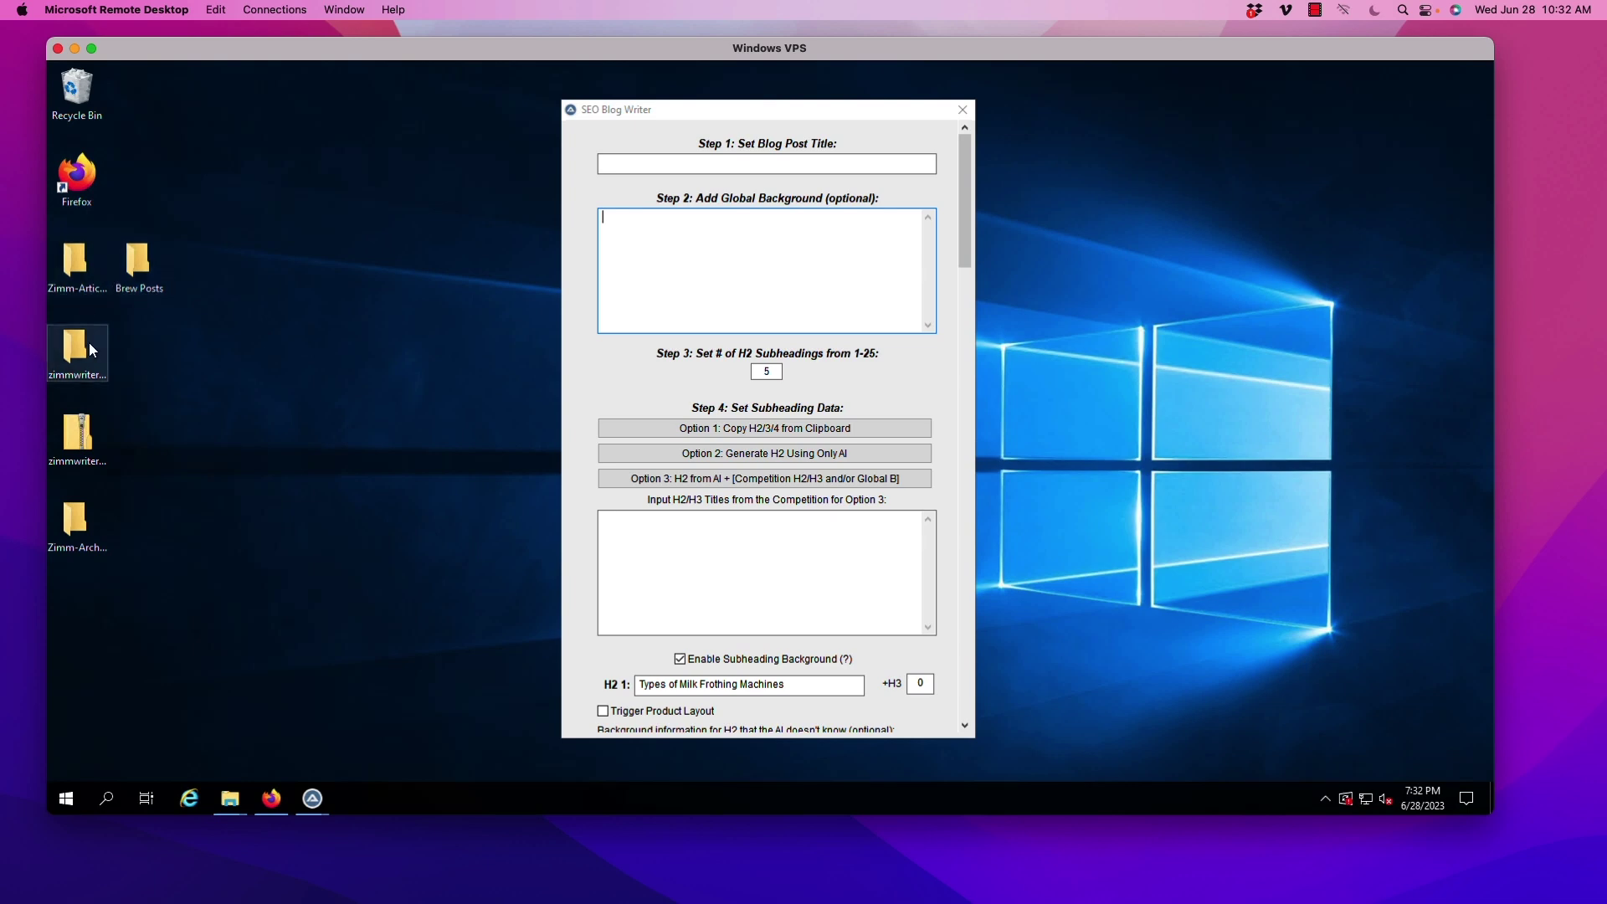
Step: Open the Bizarre_Brewing file from Brew Posts and check its gpt-3.5-turbo model line
{"action": "double_click", "coordinate": [131, 264]}
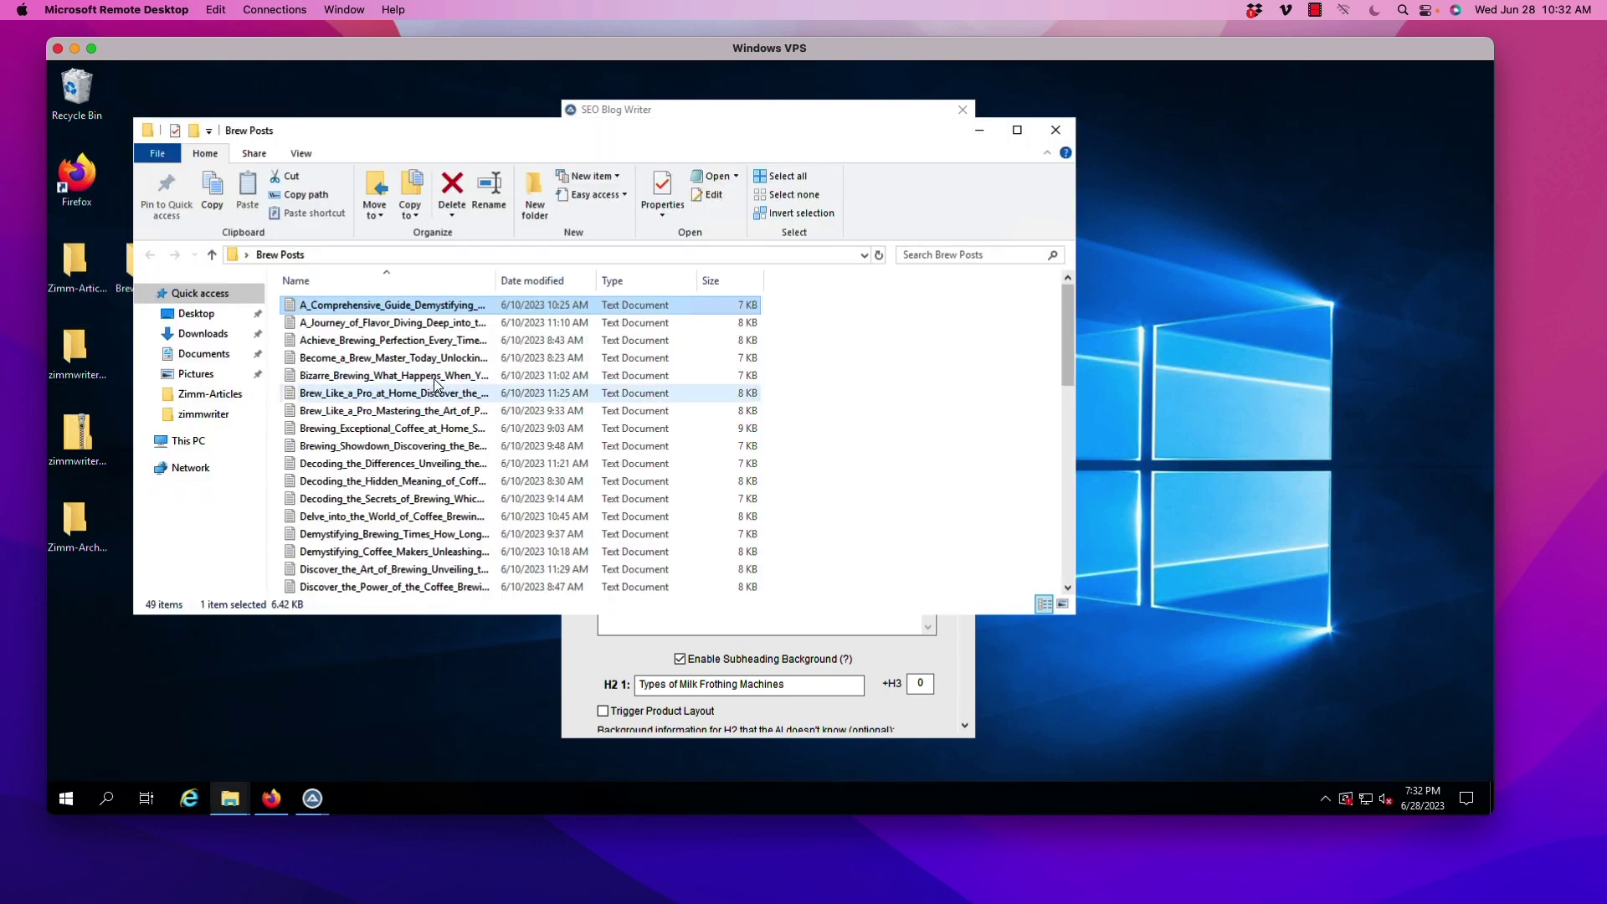
{"action": "left_click", "coordinate": [359, 382]}
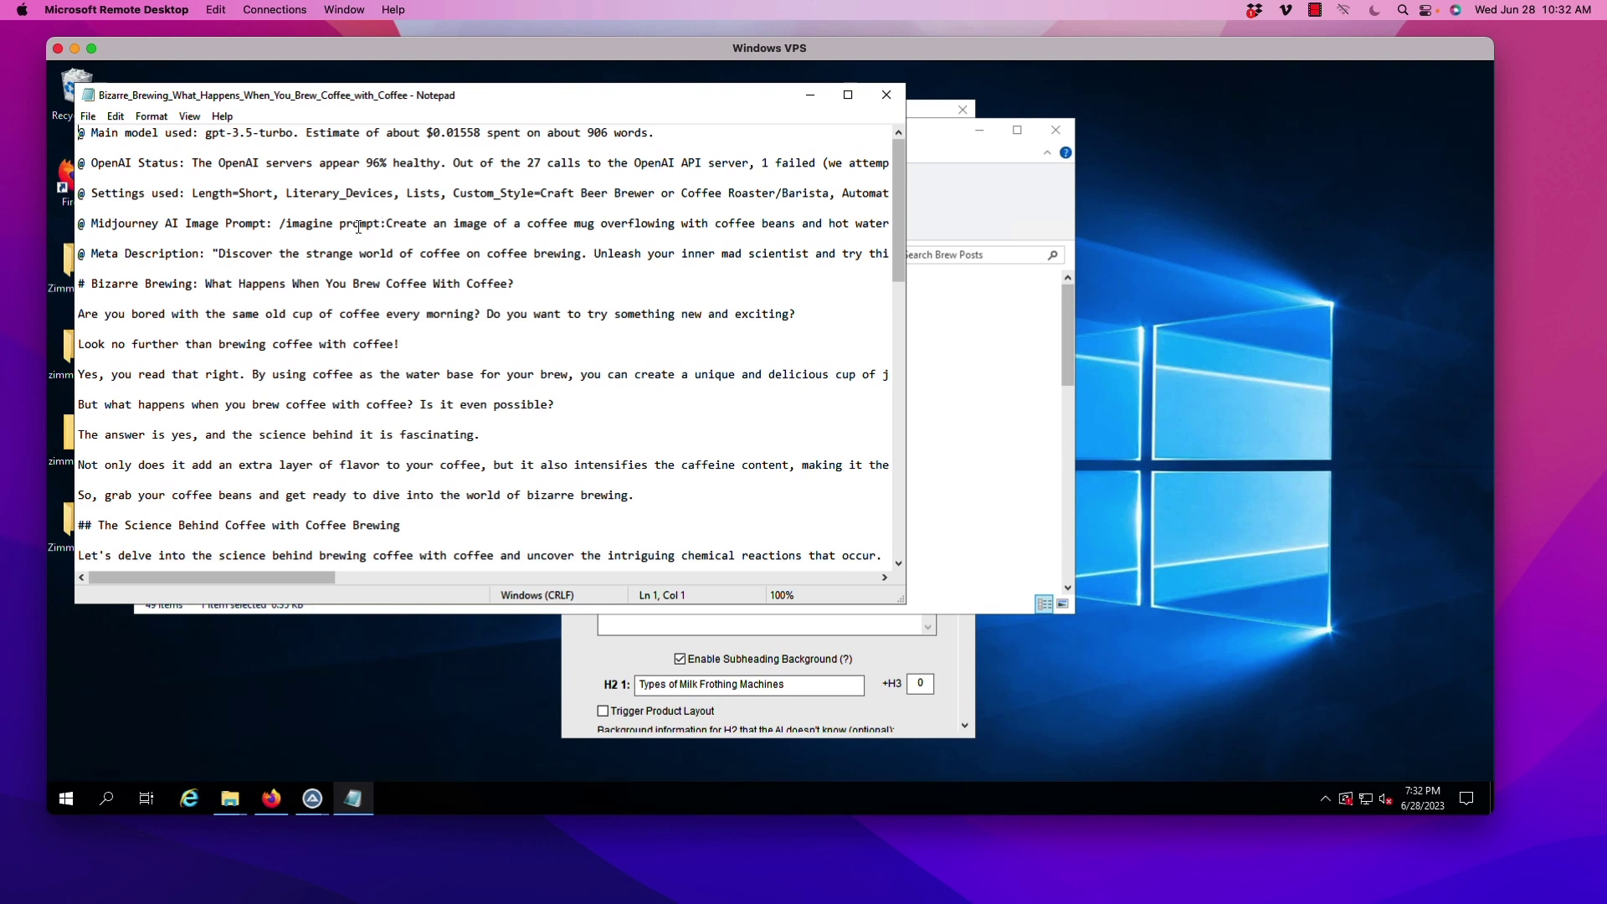
{"action": "left_click_drag", "start_coordinate": [199, 134], "coordinate": [309, 134]}
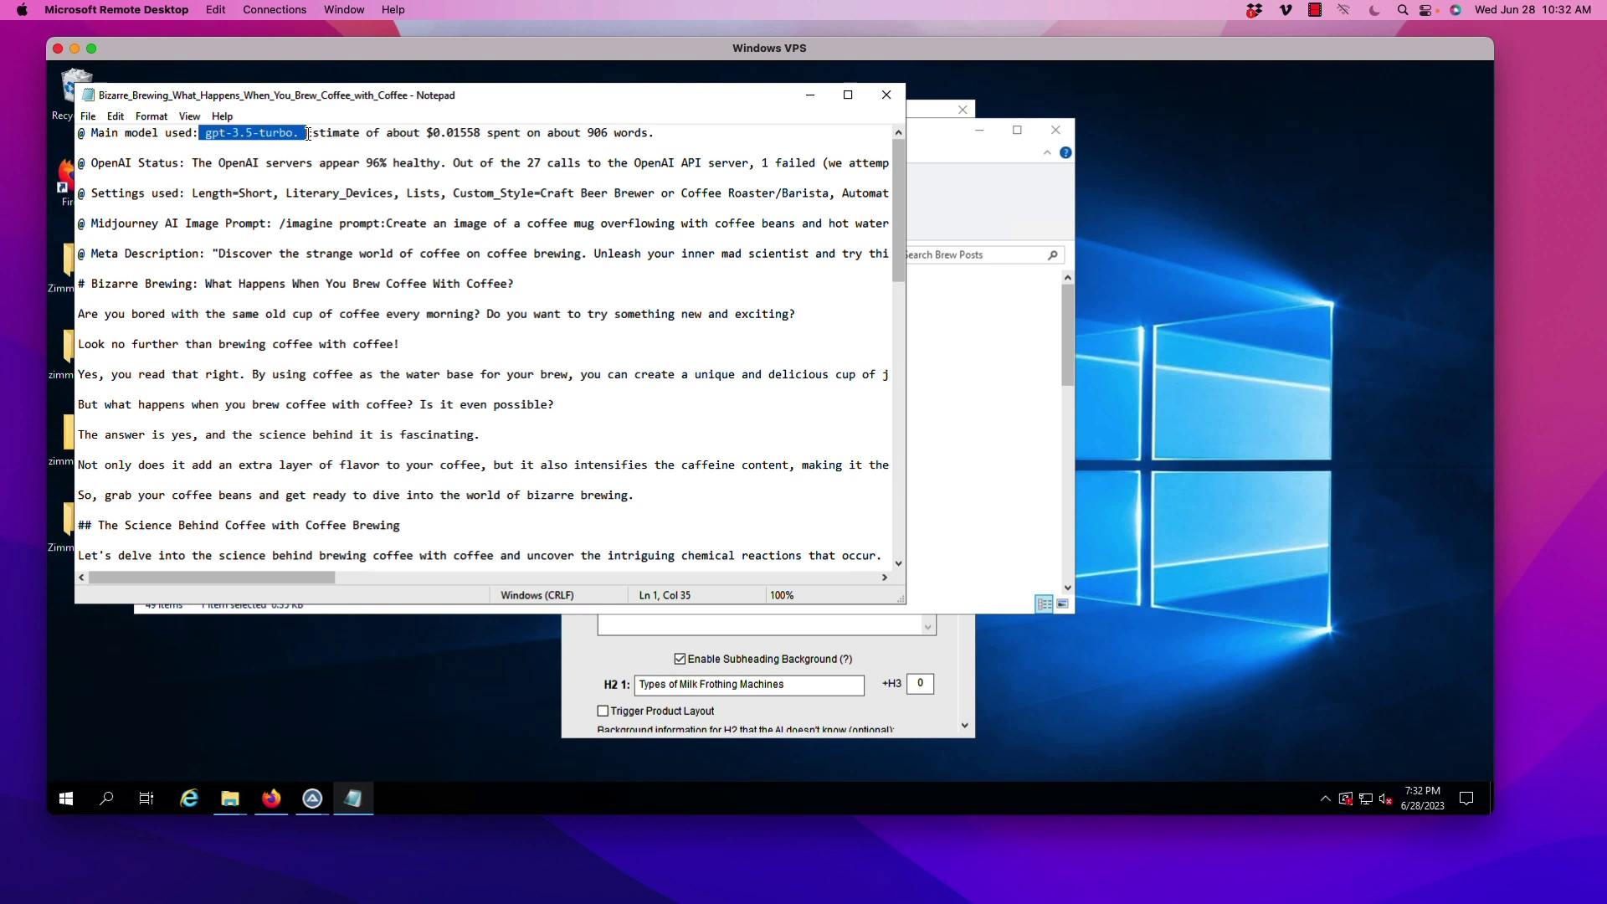
{"action": "left_click", "coordinate": [407, 140]}
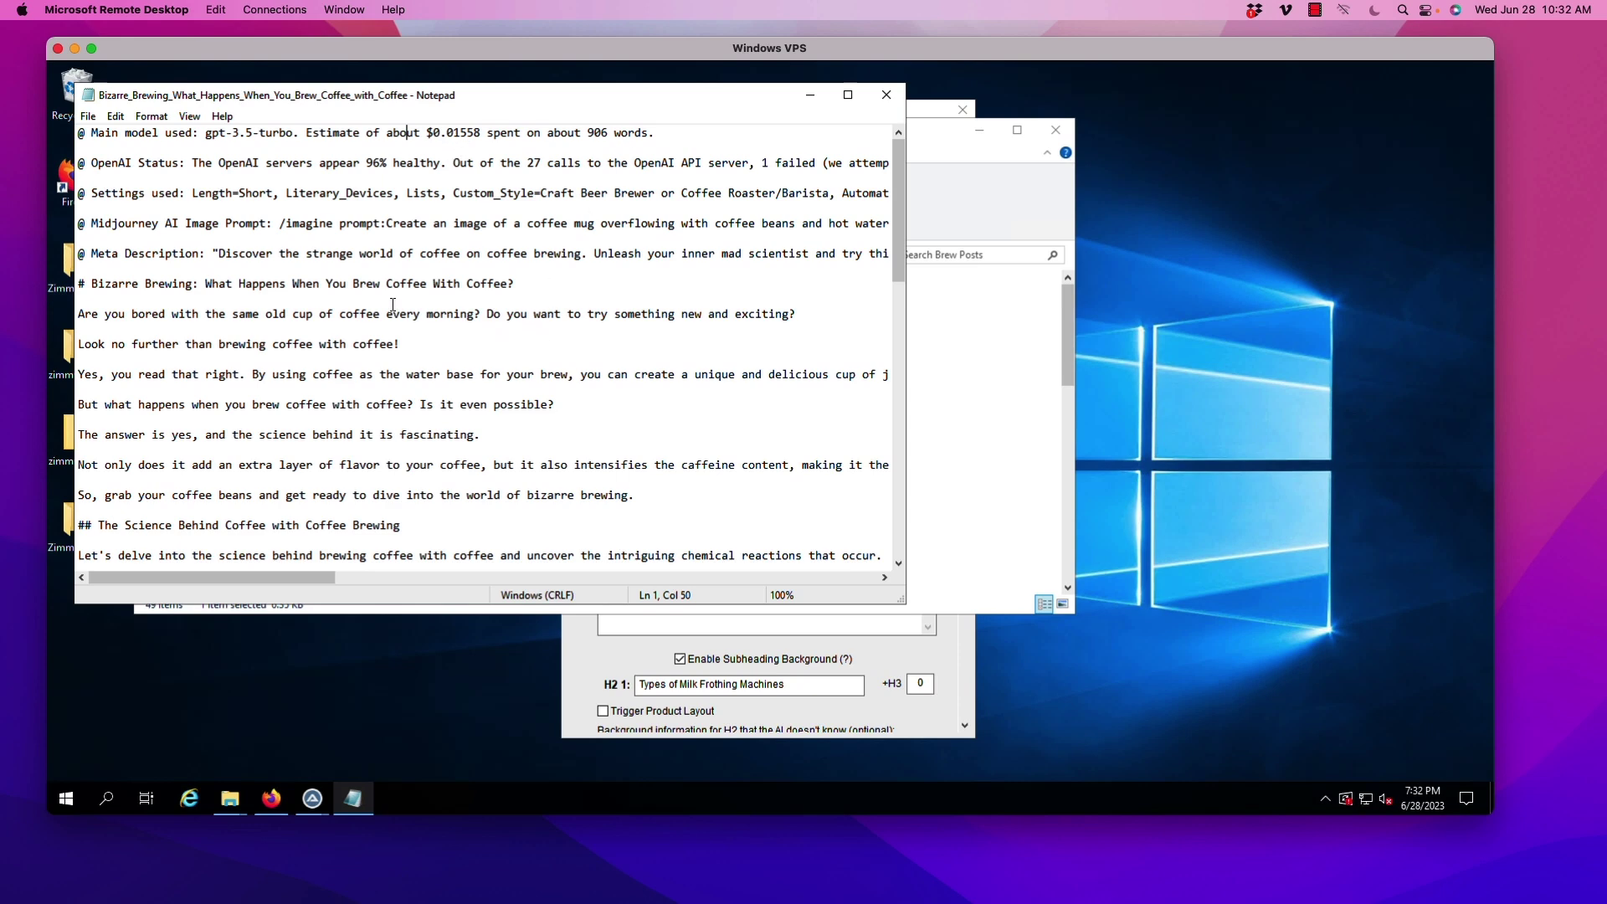
{"action": "scroll", "coordinate": [222, 236], "scroll_direction": "down", "scroll_amount": 2}
{"action": "scroll", "coordinate": [219, 233], "scroll_direction": "up", "scroll_amount": 2}
Step: Highlight the Midjourney image prompt and scroll through the article's sections
{"action": "left_click", "coordinate": [200, 224]}
{"action": "left_click_drag", "start_coordinate": [200, 224], "coordinate": [665, 239]}
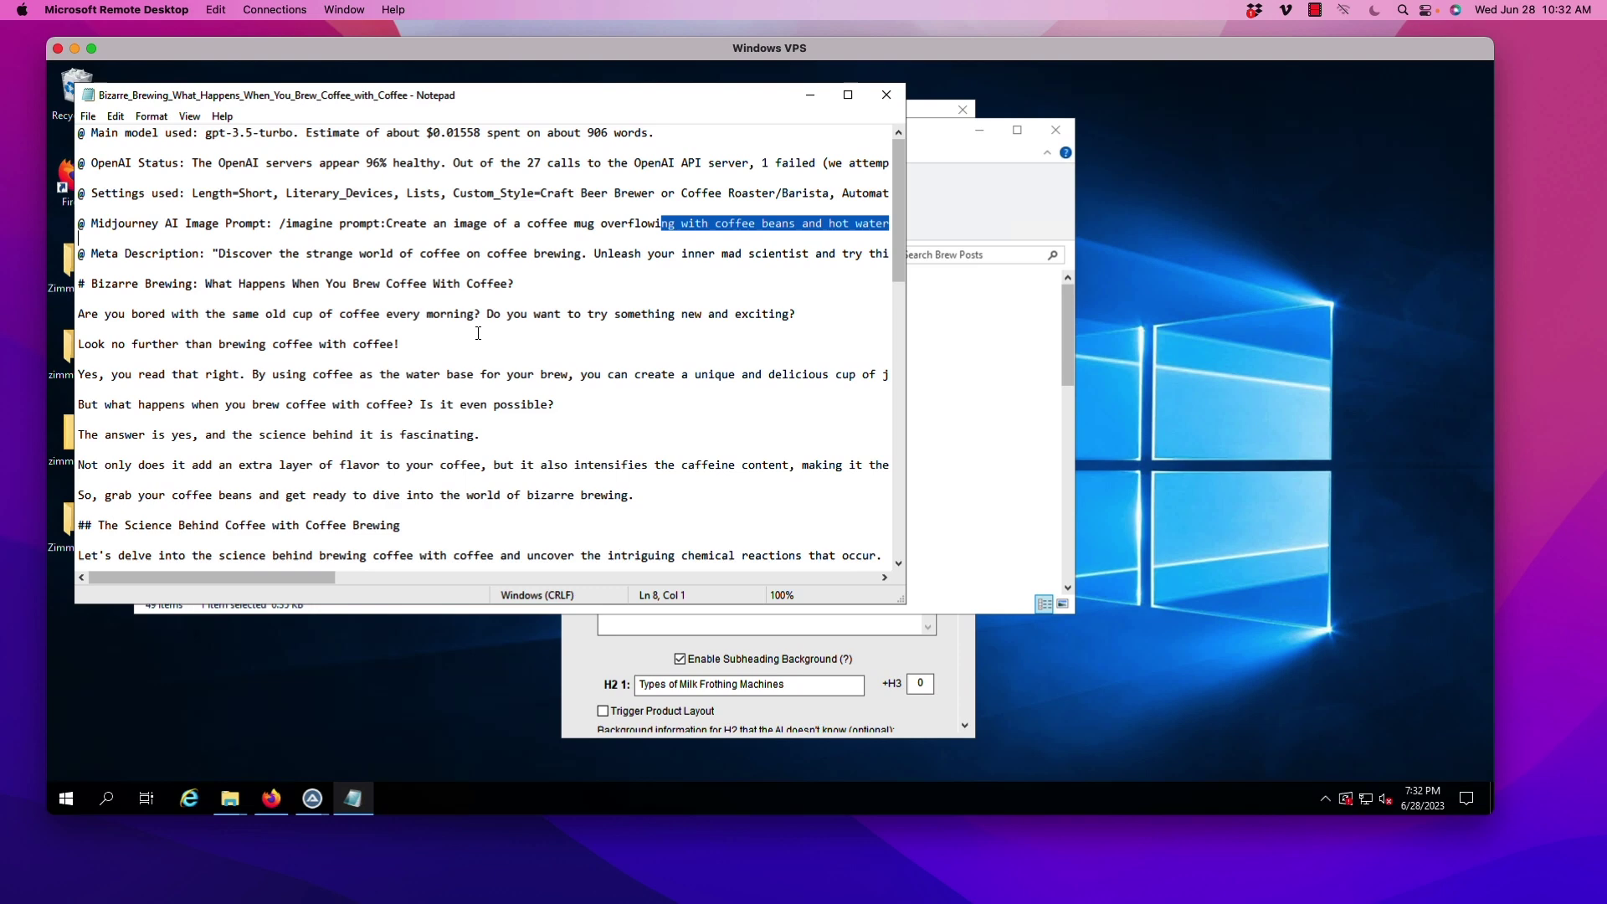
{"action": "scroll", "coordinate": [478, 333], "scroll_direction": "down", "scroll_amount": 2}
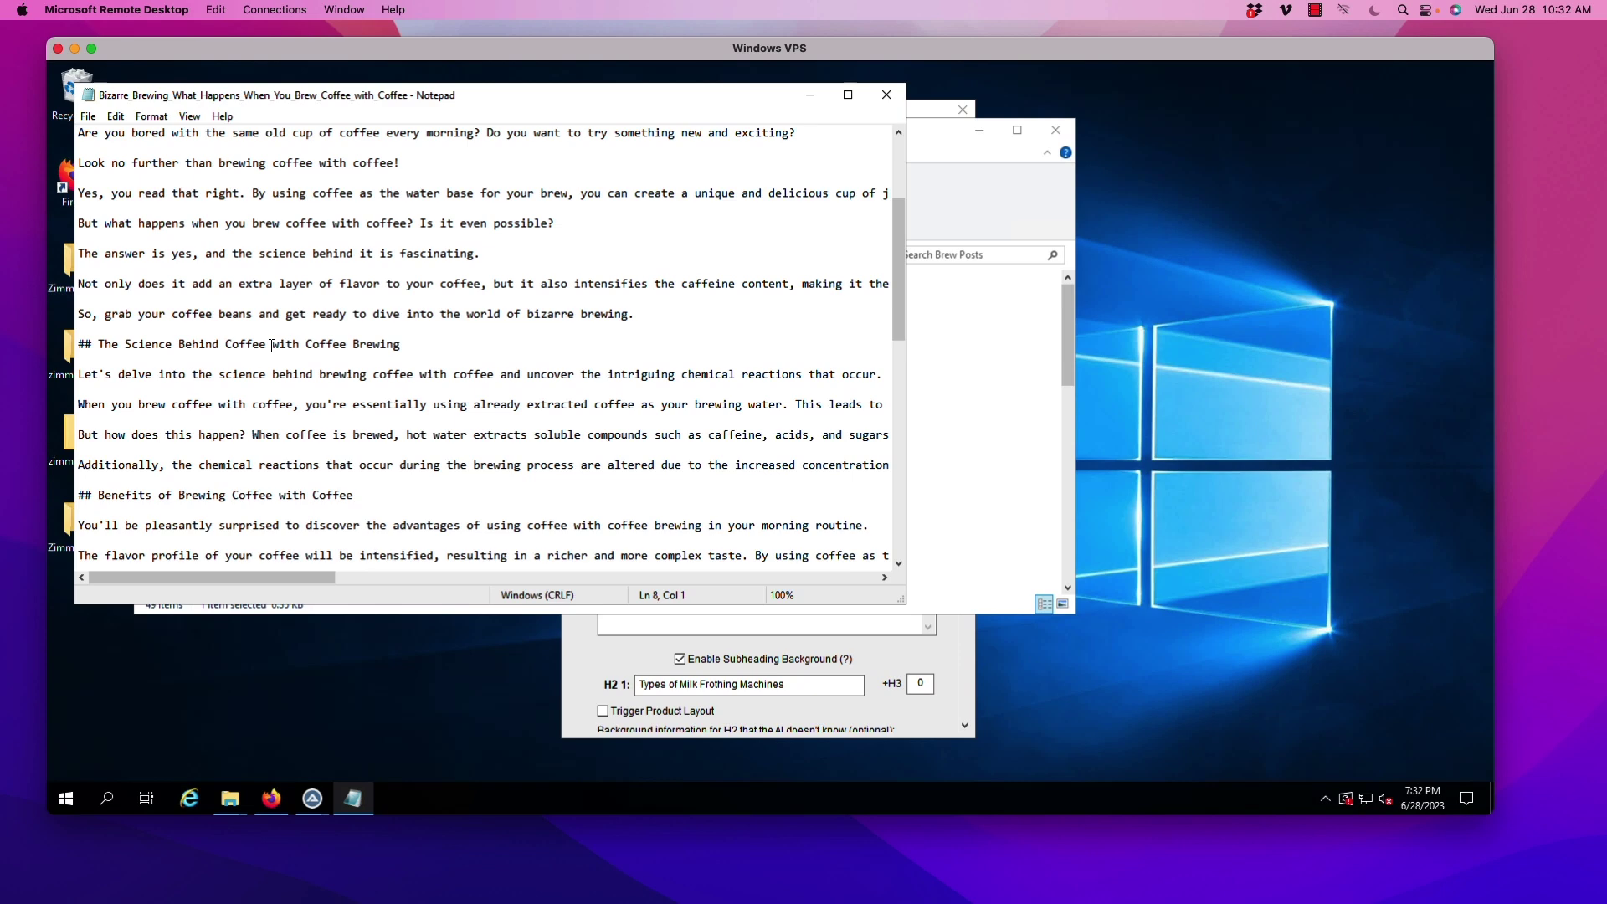
{"action": "scroll", "coordinate": [159, 347], "scroll_direction": "down", "scroll_amount": 15}
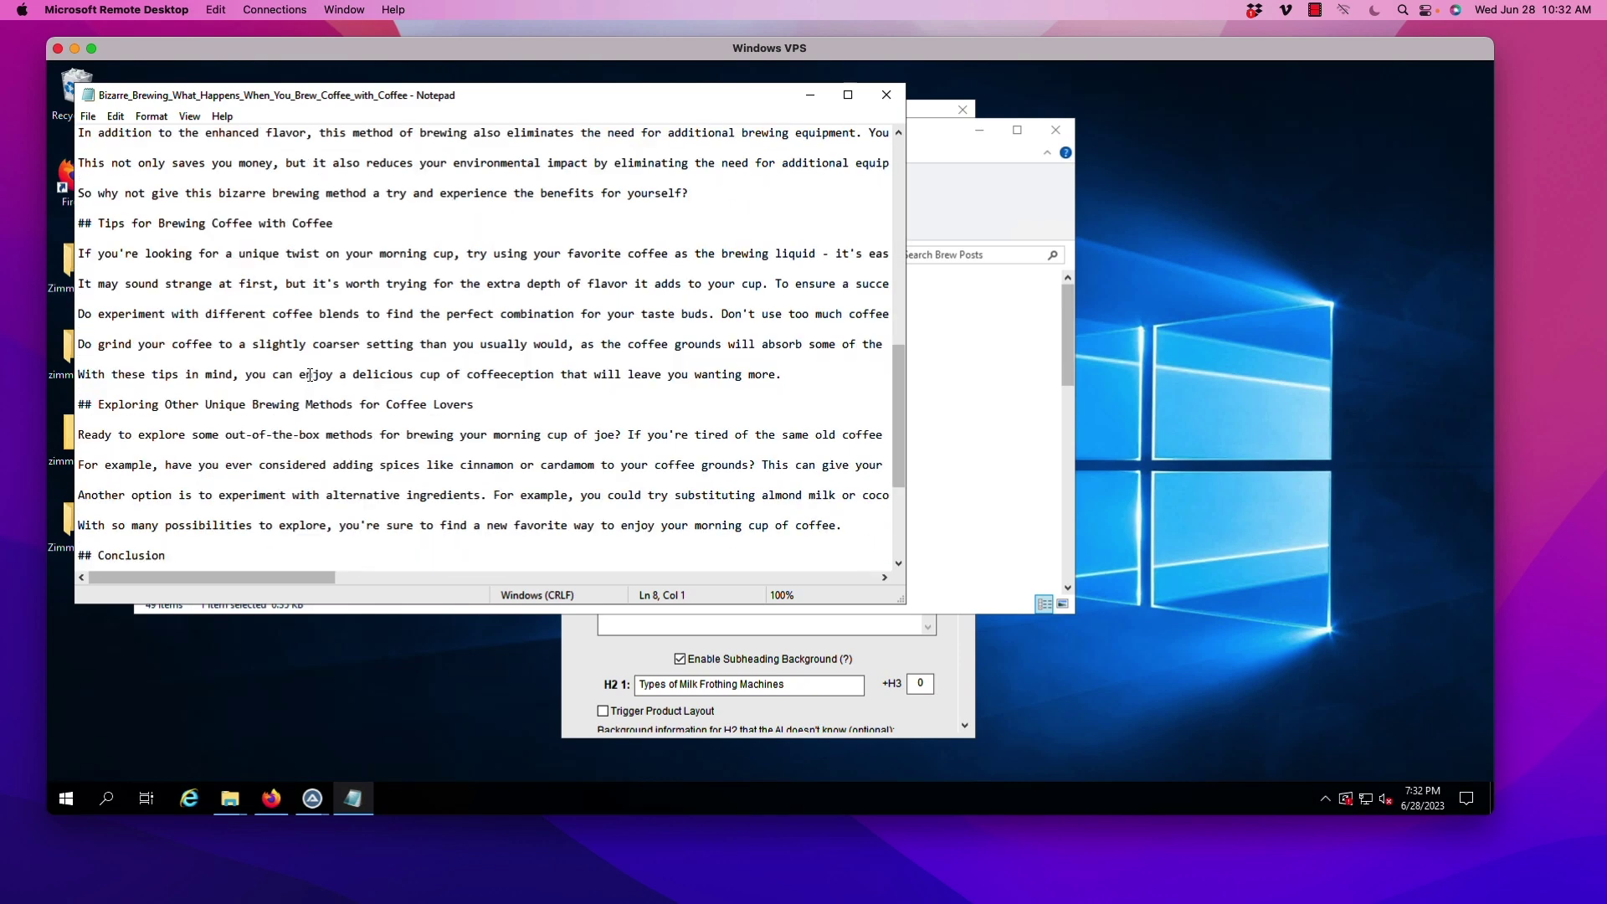
{"action": "scroll", "coordinate": [329, 409], "scroll_direction": "up", "scroll_amount": 20}
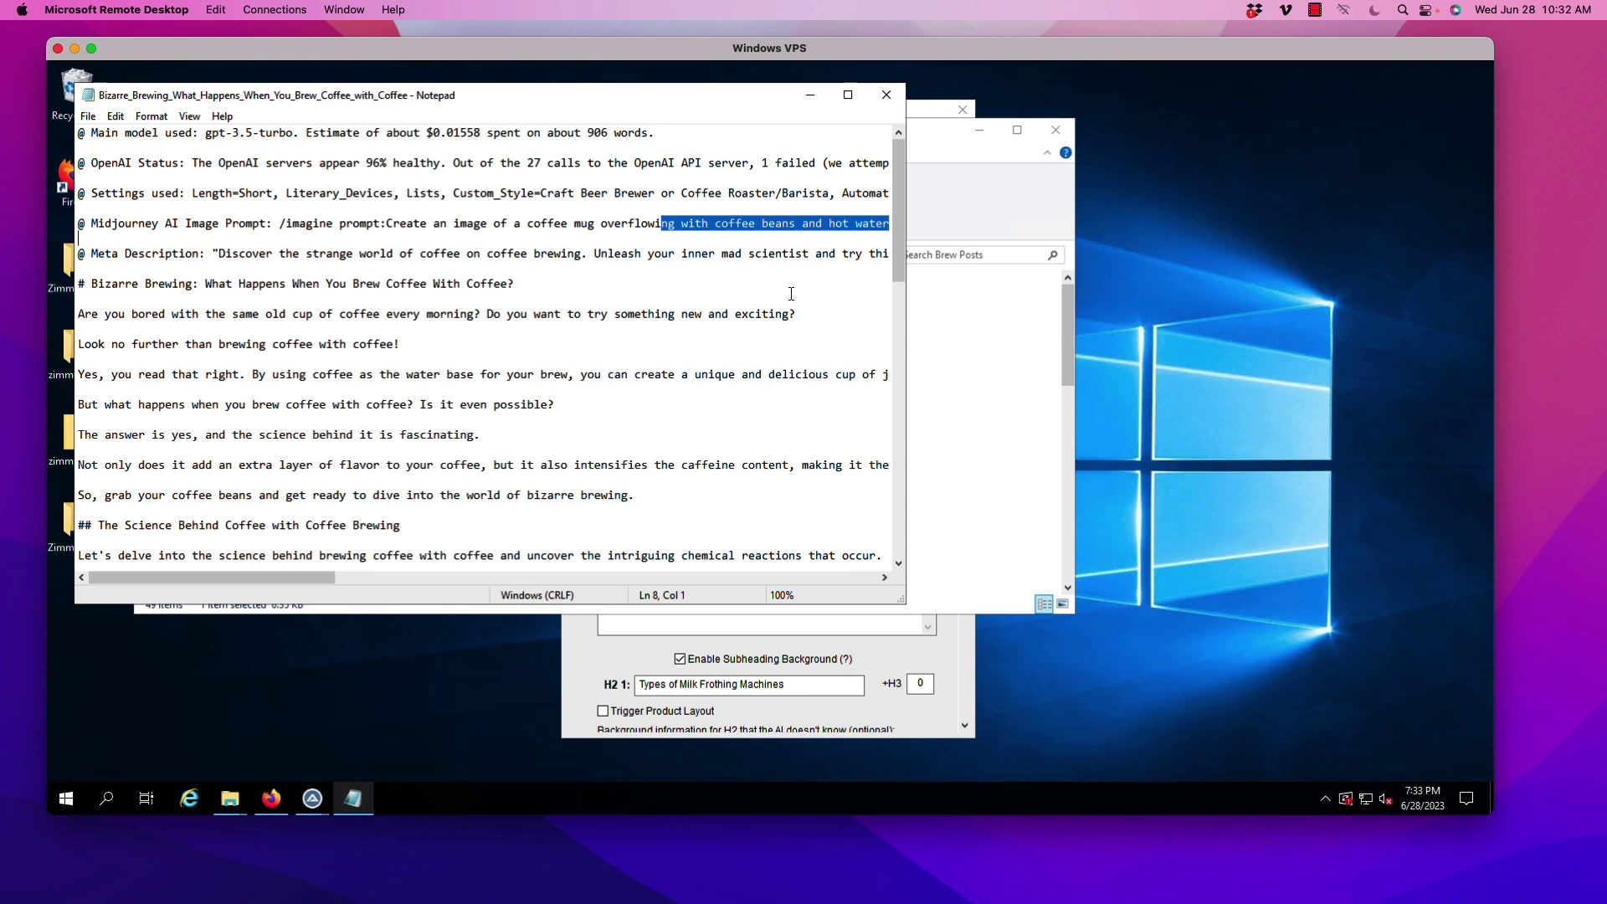
Step: Close Notepad, move the remote desktop window down, and bring Chrome's ChatGPT tab forward
{"action": "left_click", "coordinate": [882, 99]}
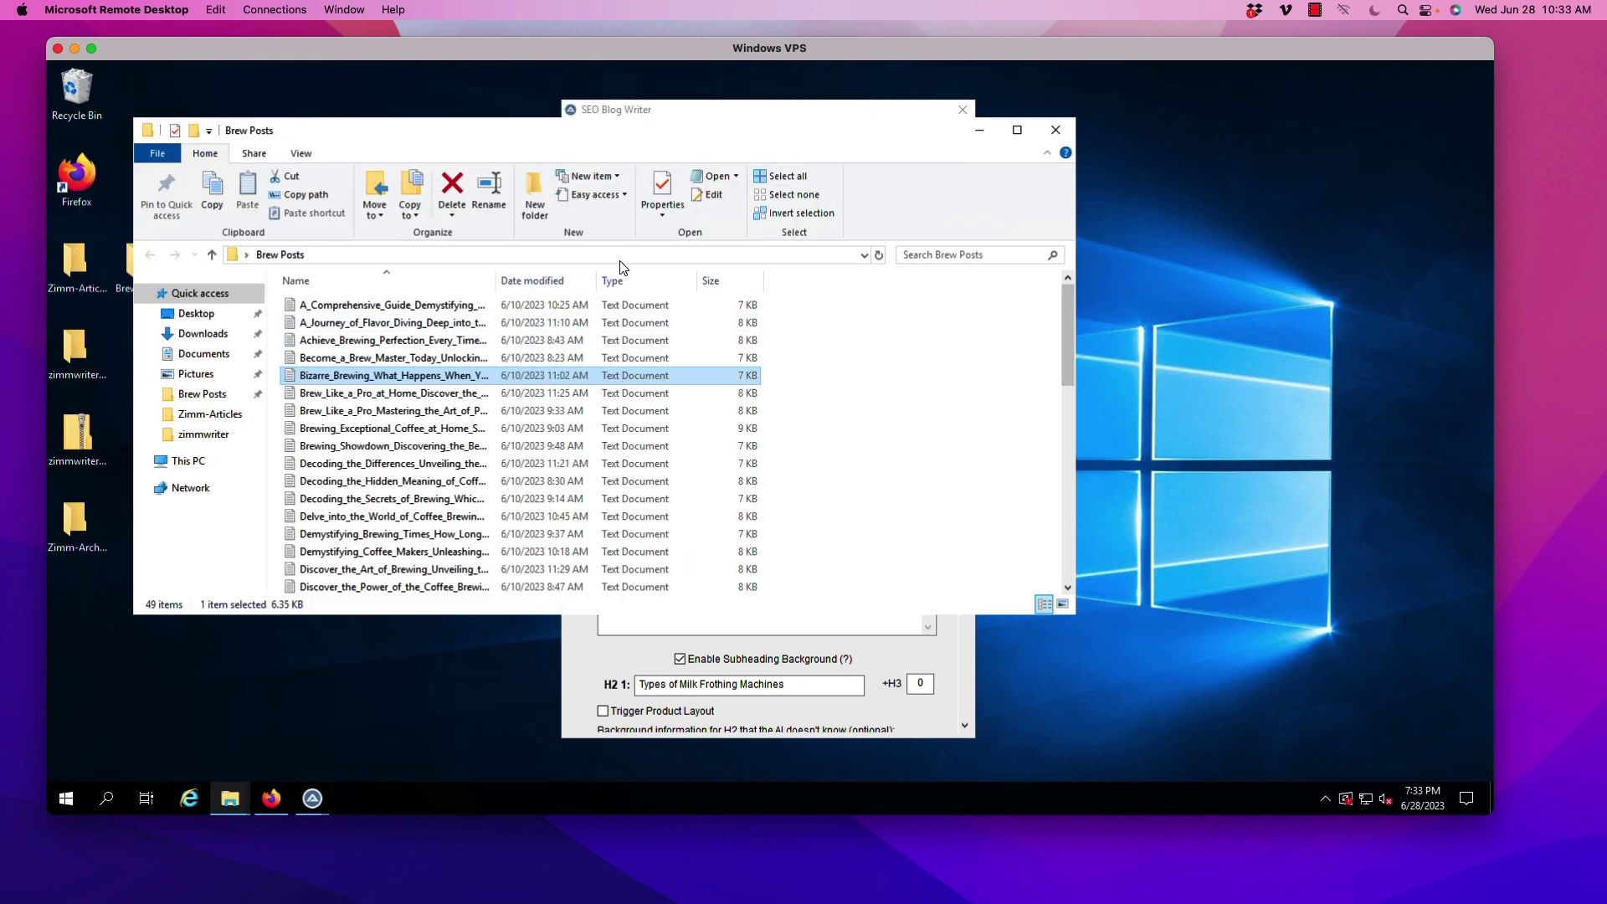
{"action": "mouse_move", "coordinate": [837, 58]}
{"action": "left_mouse_down"}
{"action": "mouse_move", "coordinate": [850, 288]}
{"action": "mouse_move", "coordinate": [860, 76]}
{"action": "left_mouse_up"}
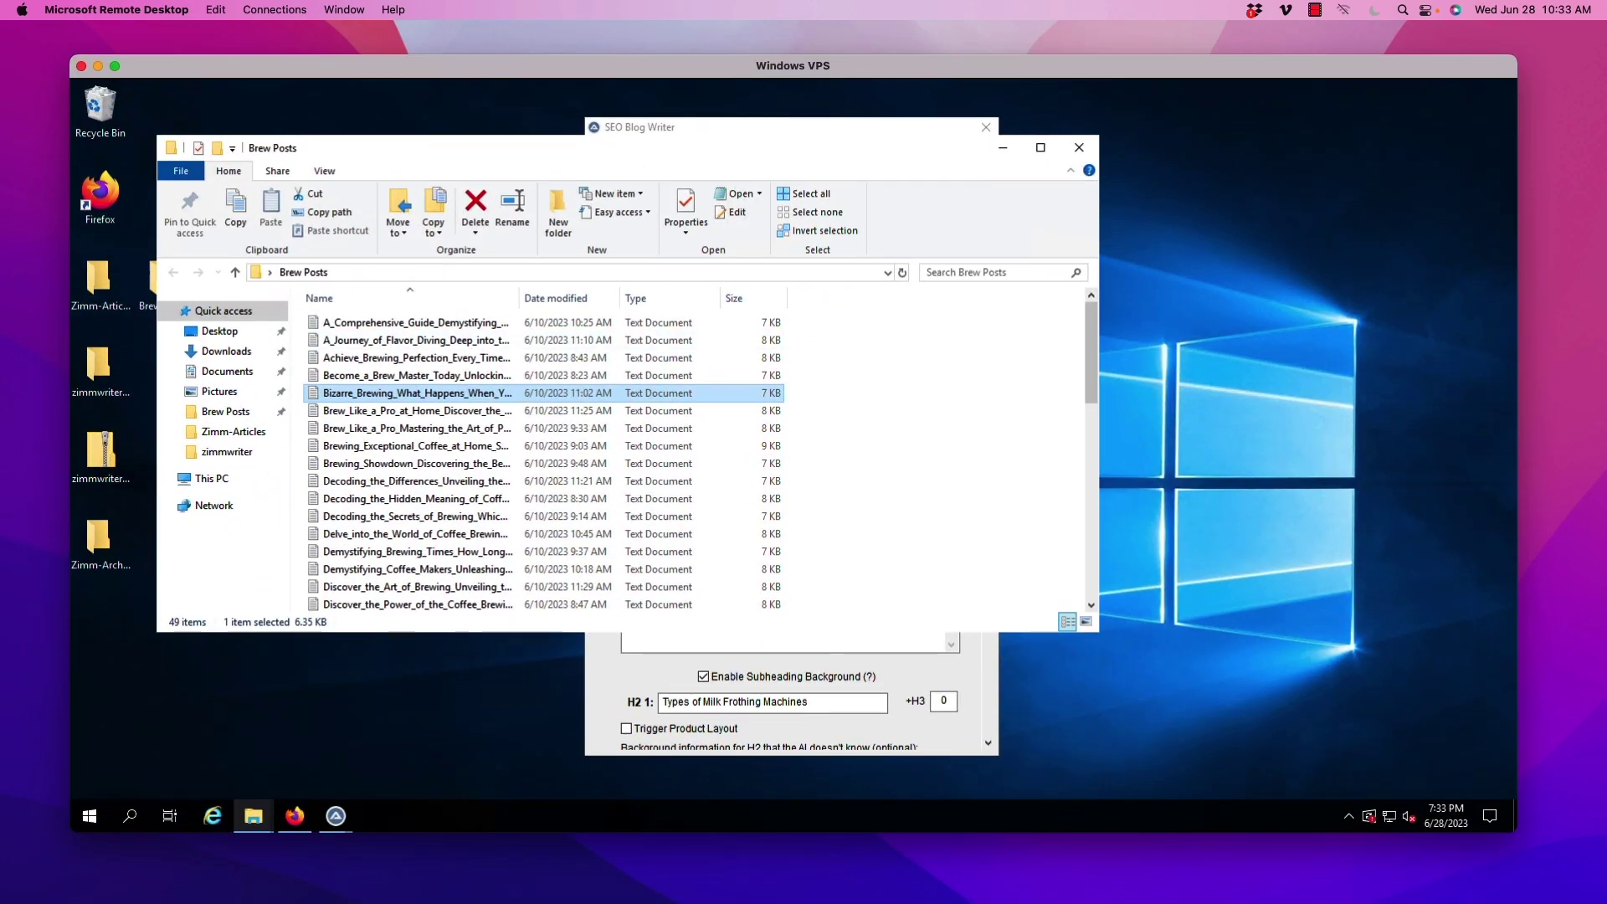
{"action": "key", "text": "super+Tab"}
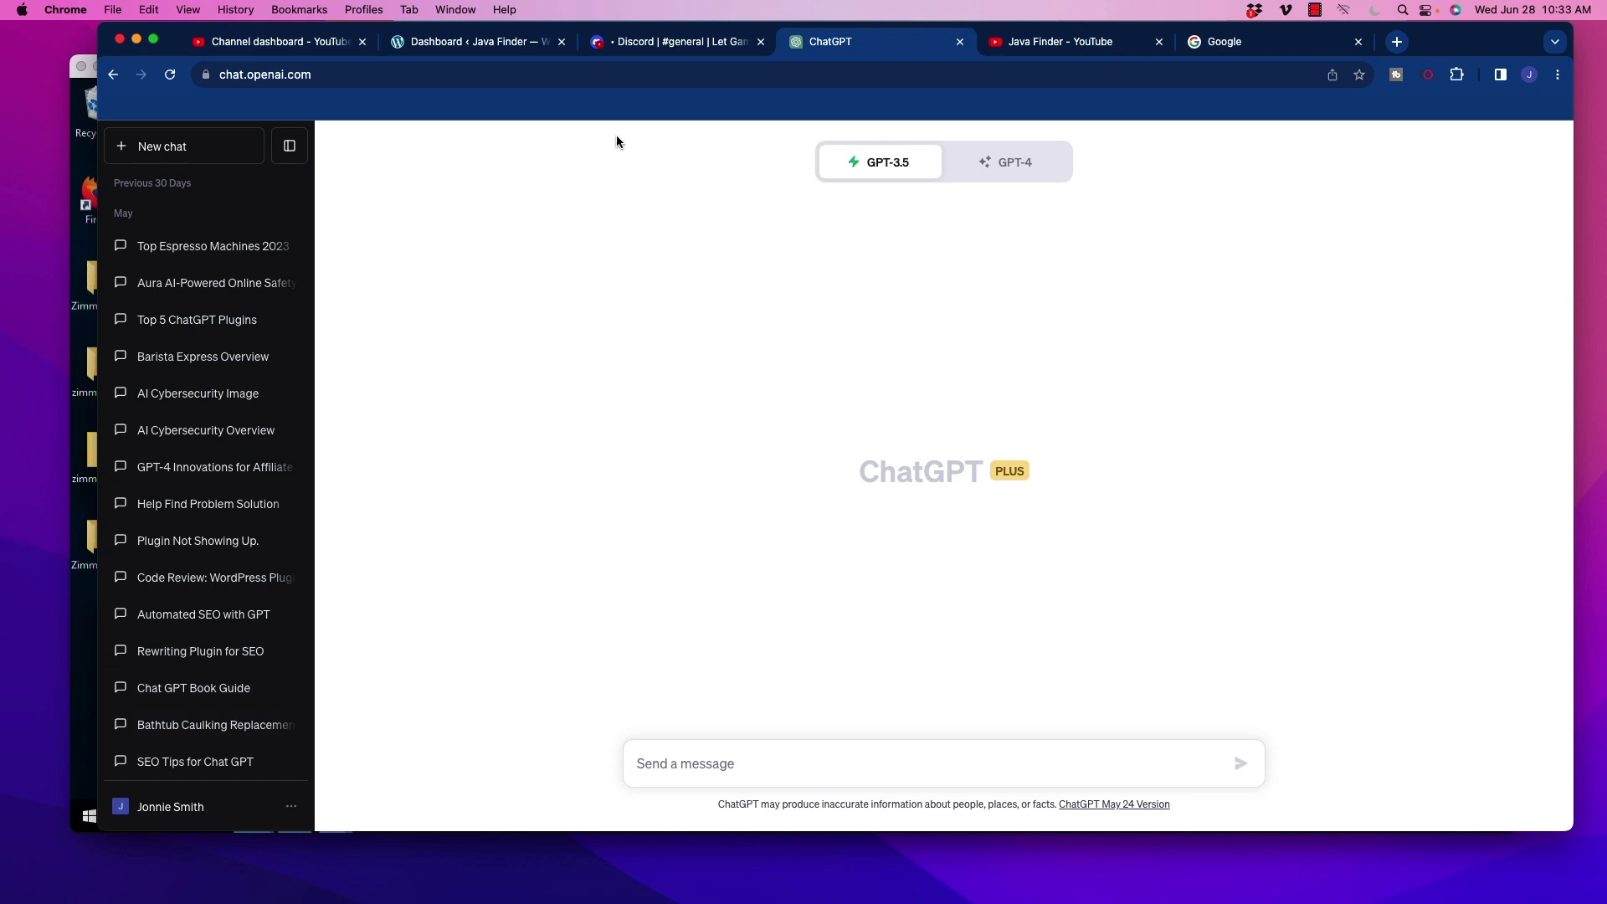
Step: Switch to the Java Finder dashboard and reach Bulk Importer for ZimmWriter in the sidebar
{"action": "left_click", "coordinate": [506, 43]}
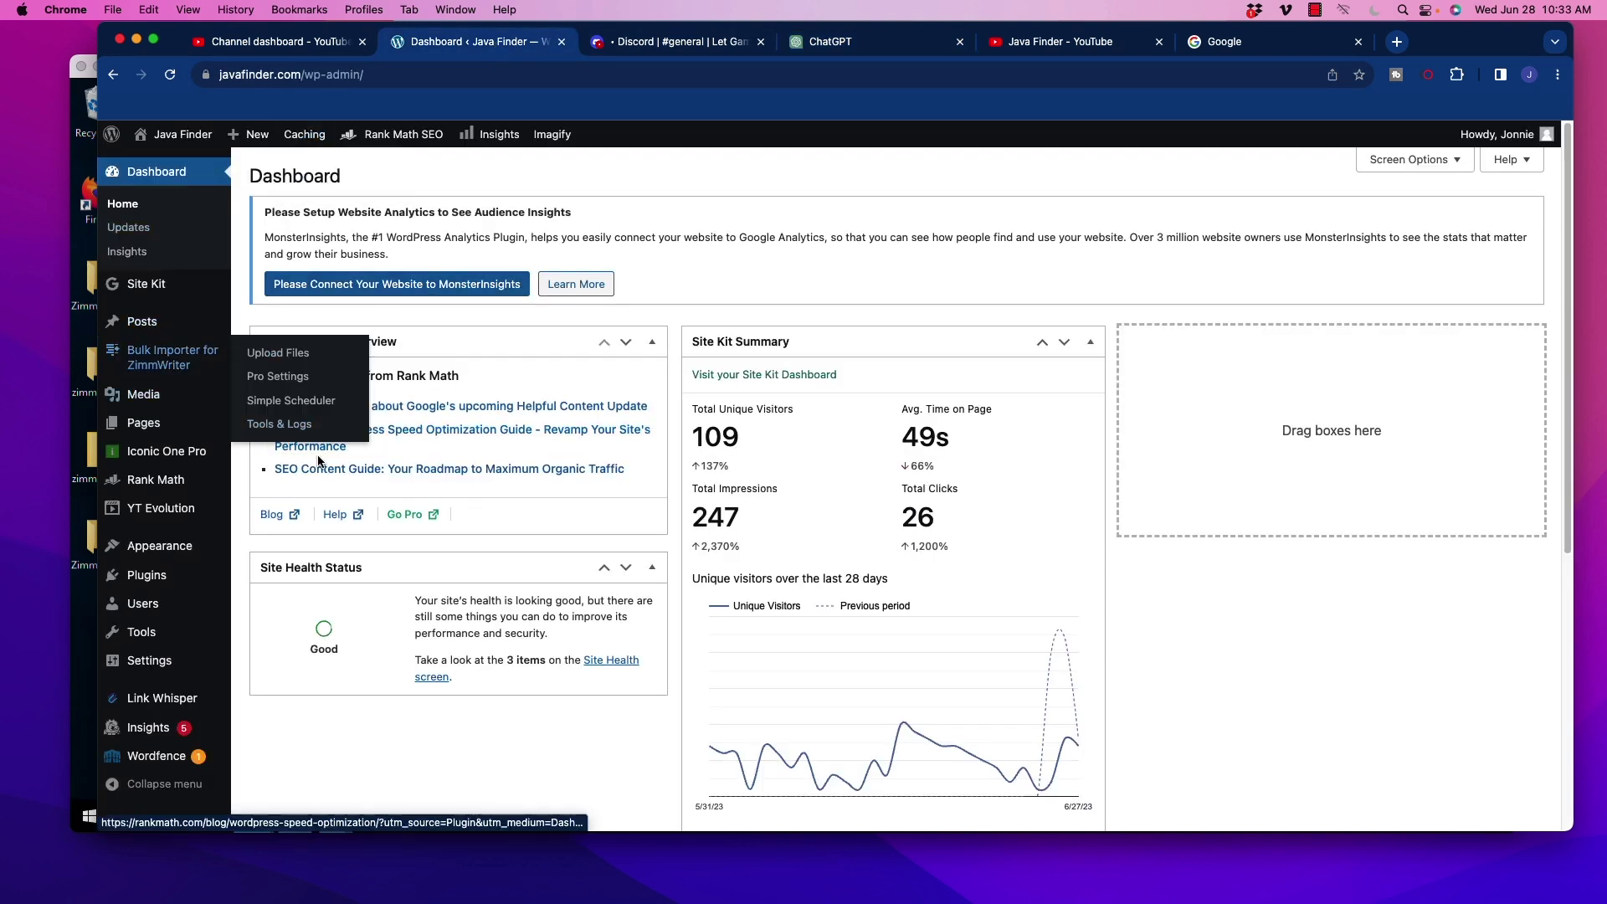
{"action": "mouse_move", "coordinate": [150, 365]}
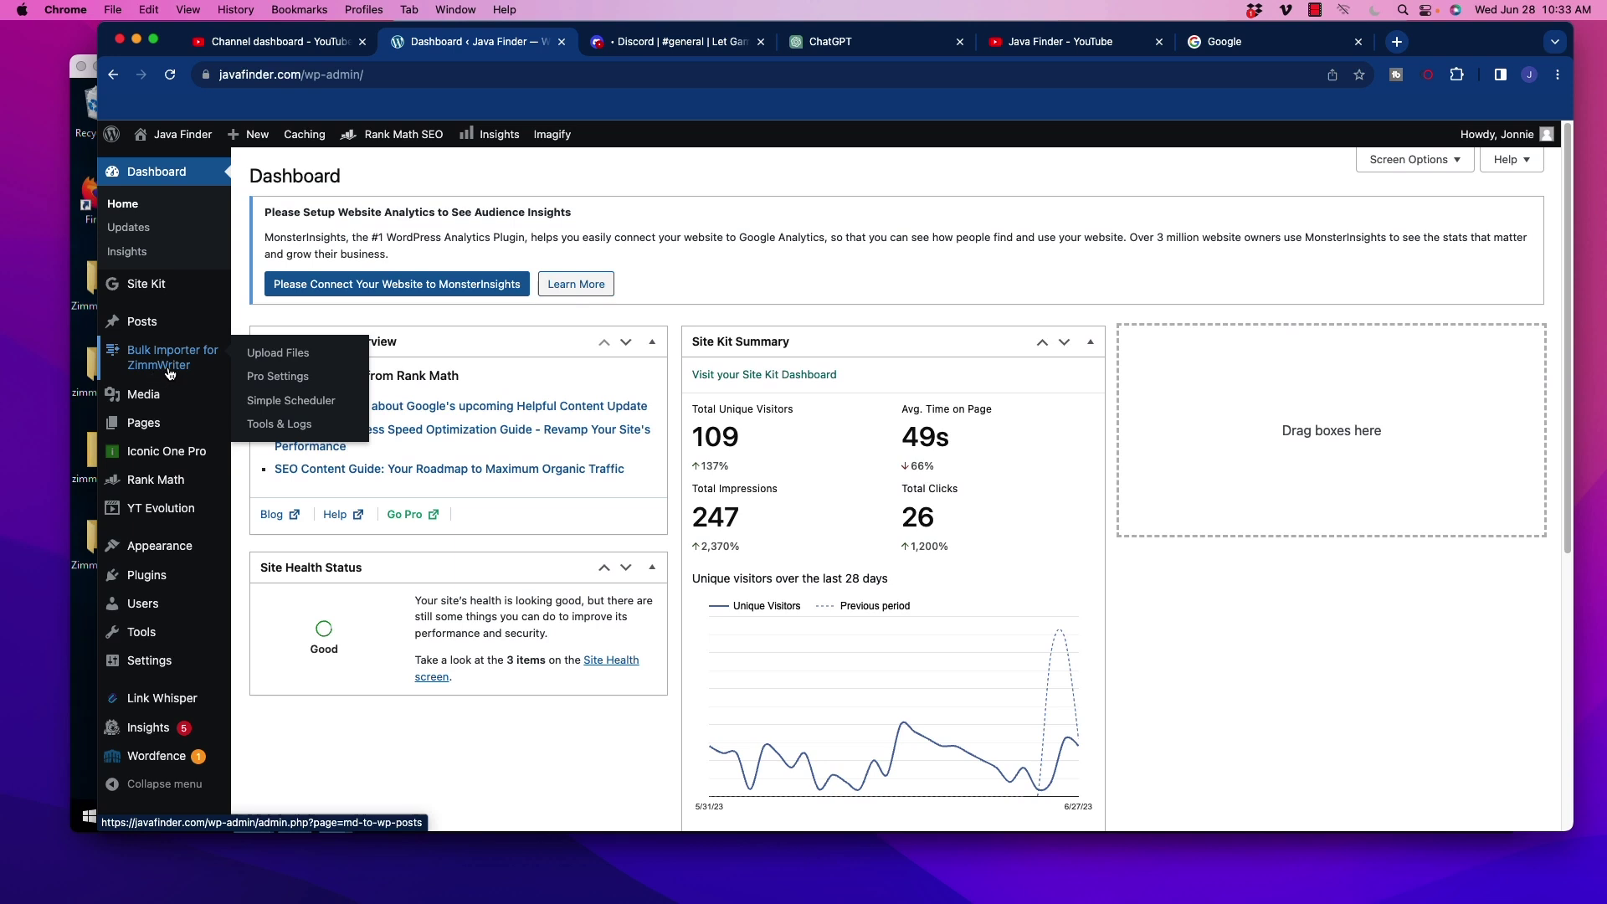
{"action": "left_click", "coordinate": [293, 382]}
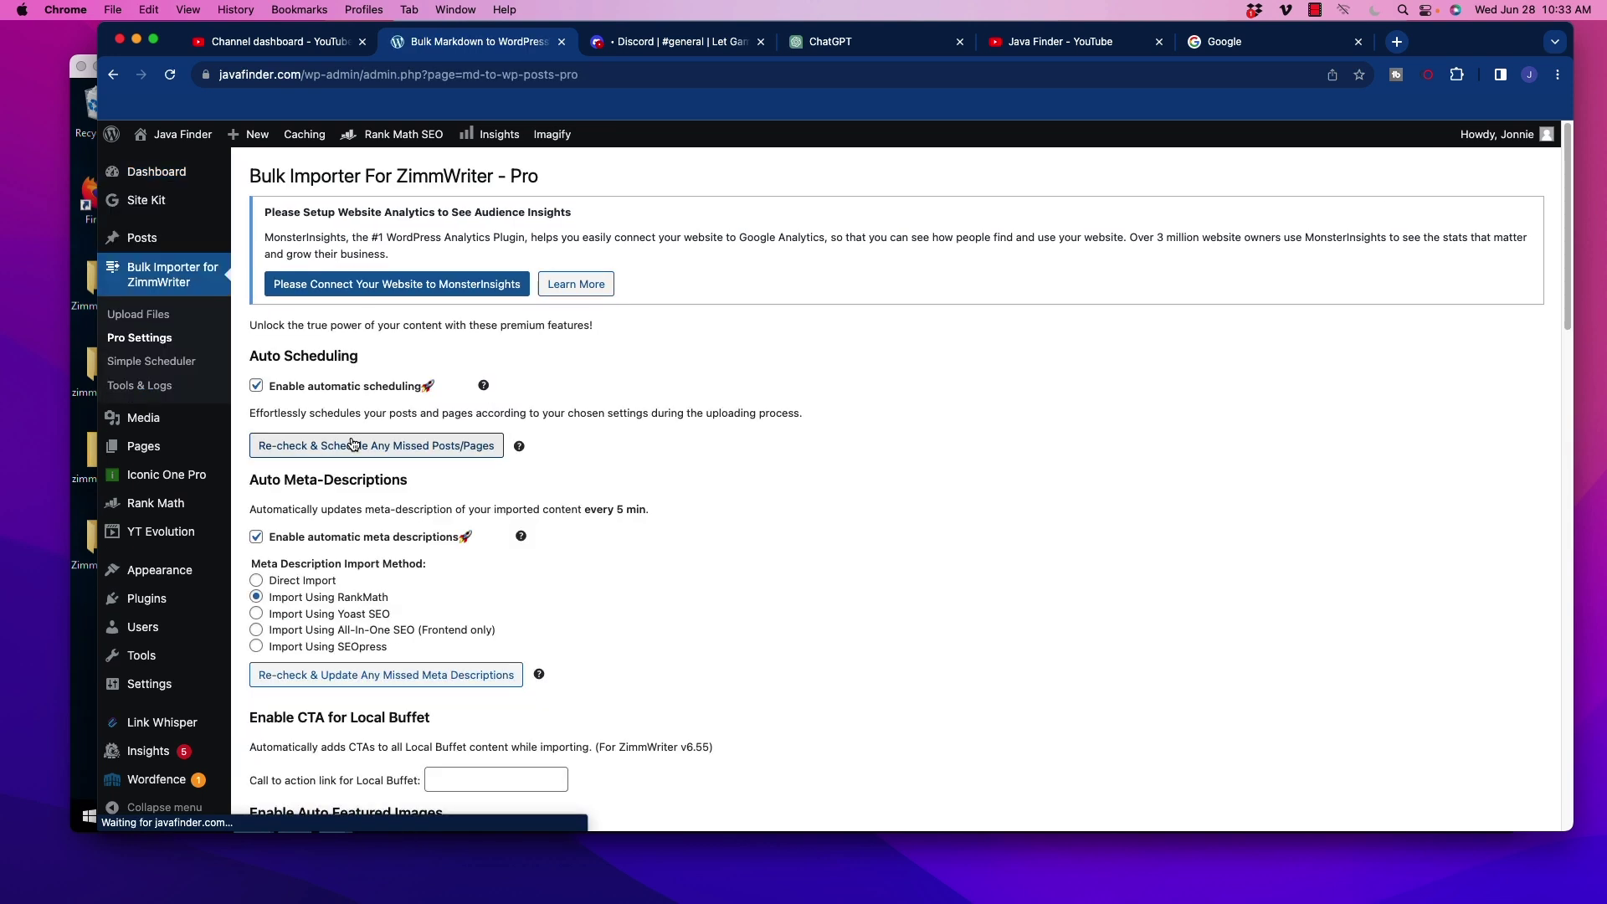
{"action": "scroll", "coordinate": [657, 452], "scroll_direction": "down", "scroll_amount": 1}
{"action": "scroll", "coordinate": [660, 467], "scroll_direction": "down", "scroll_amount": 1}
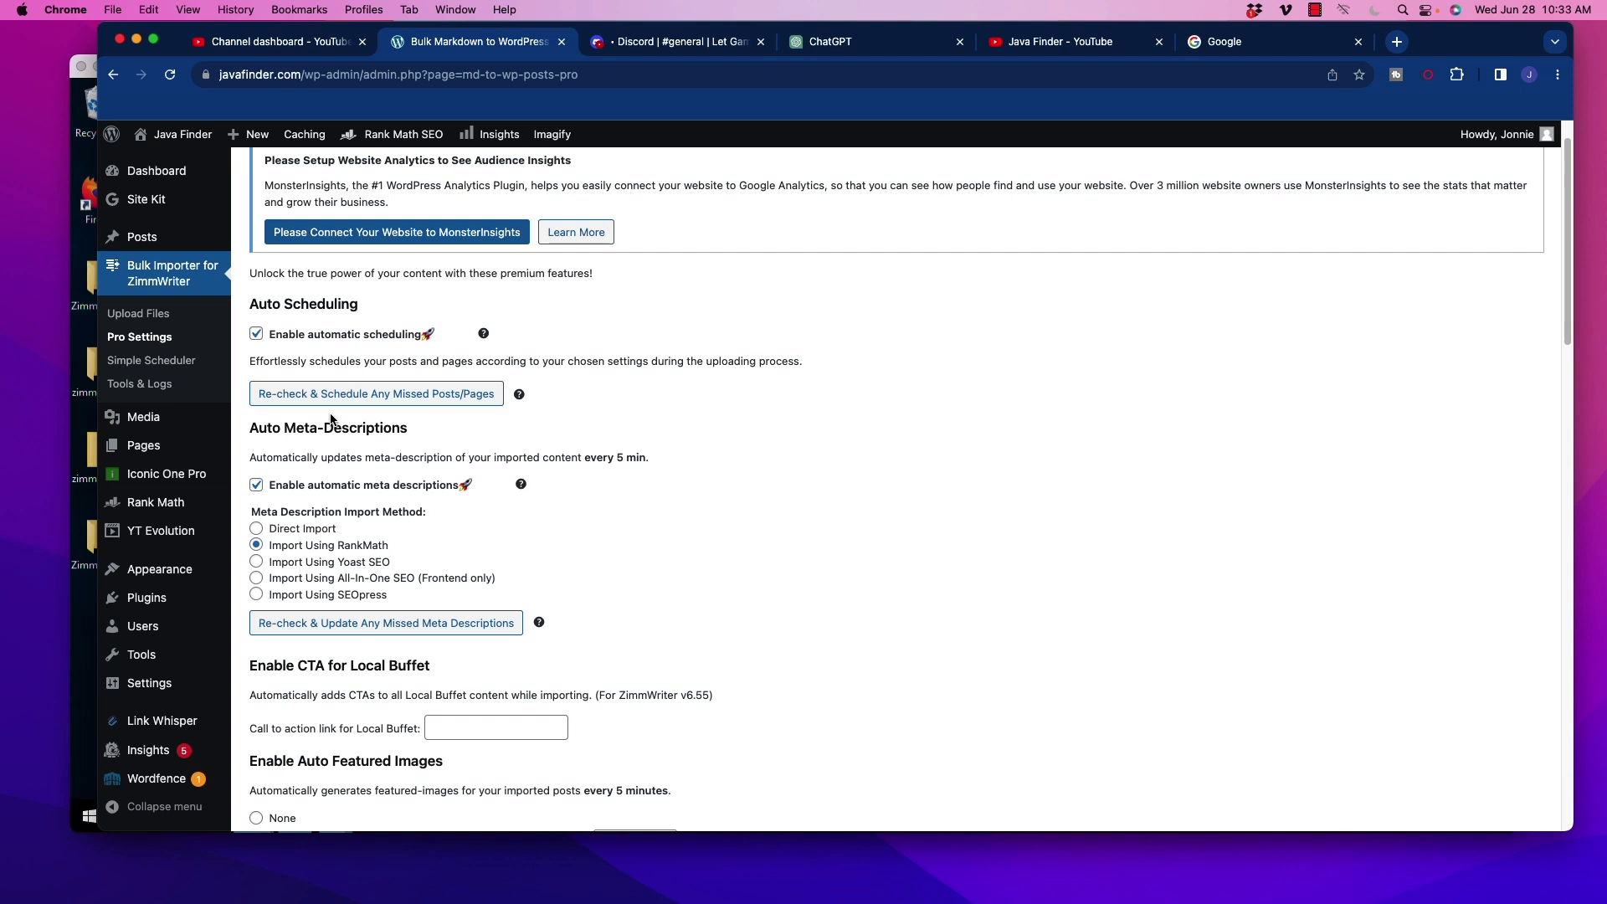
{"action": "mouse_move", "coordinate": [493, 345]}
{"action": "scroll", "coordinate": [750, 502], "scroll_direction": "down", "scroll_amount": 3}
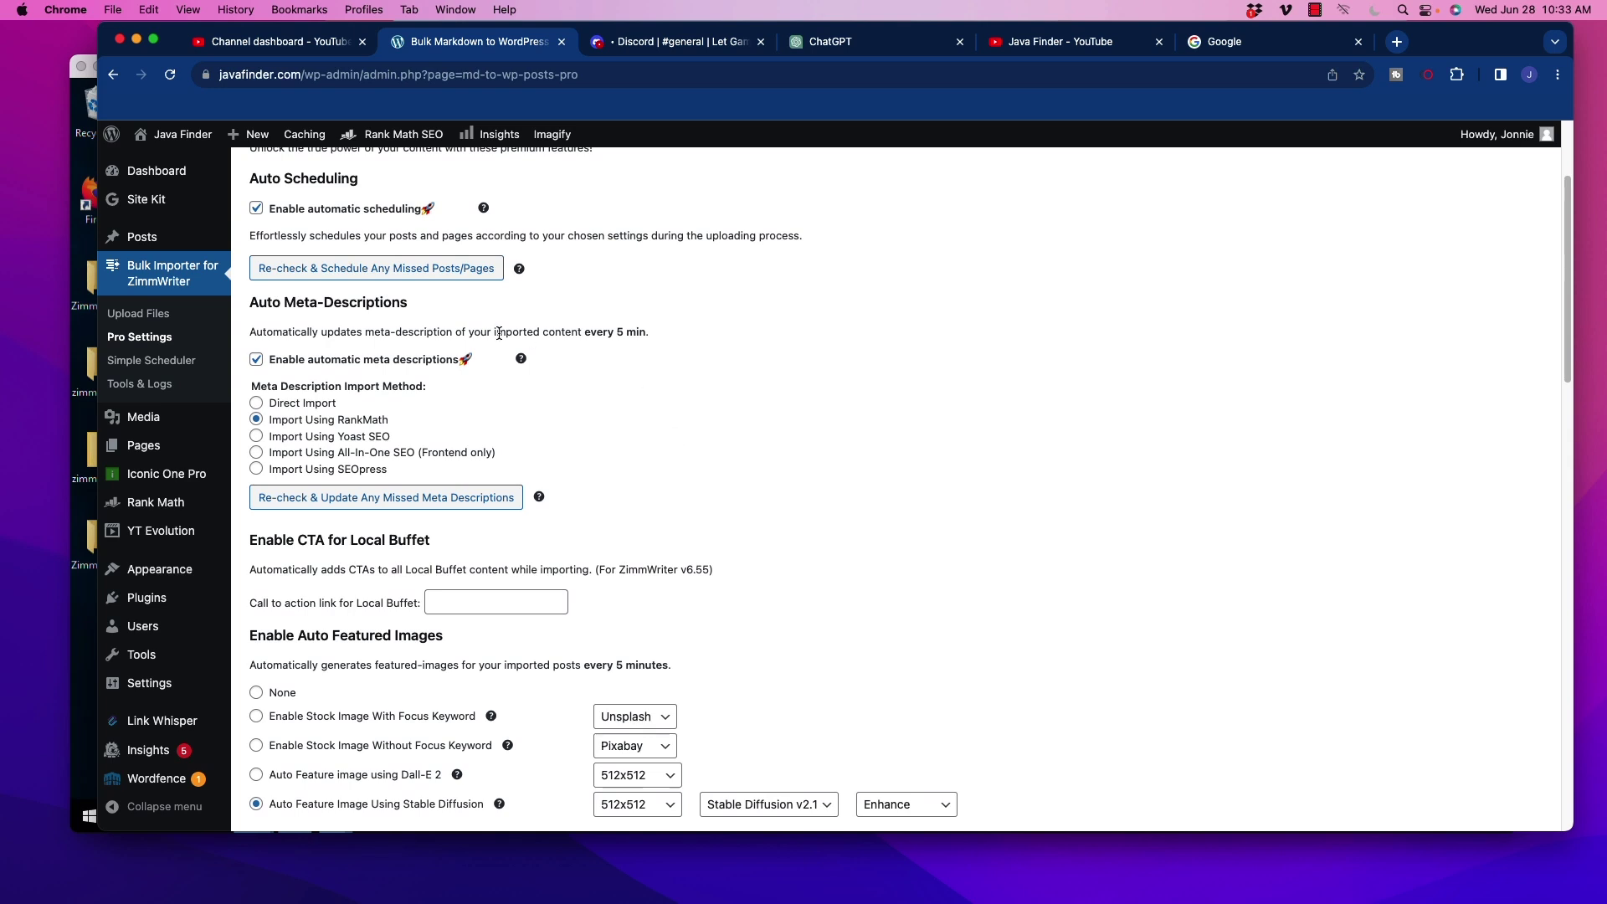
{"action": "left_click_drag", "start_coordinate": [259, 303], "coordinate": [408, 303]}
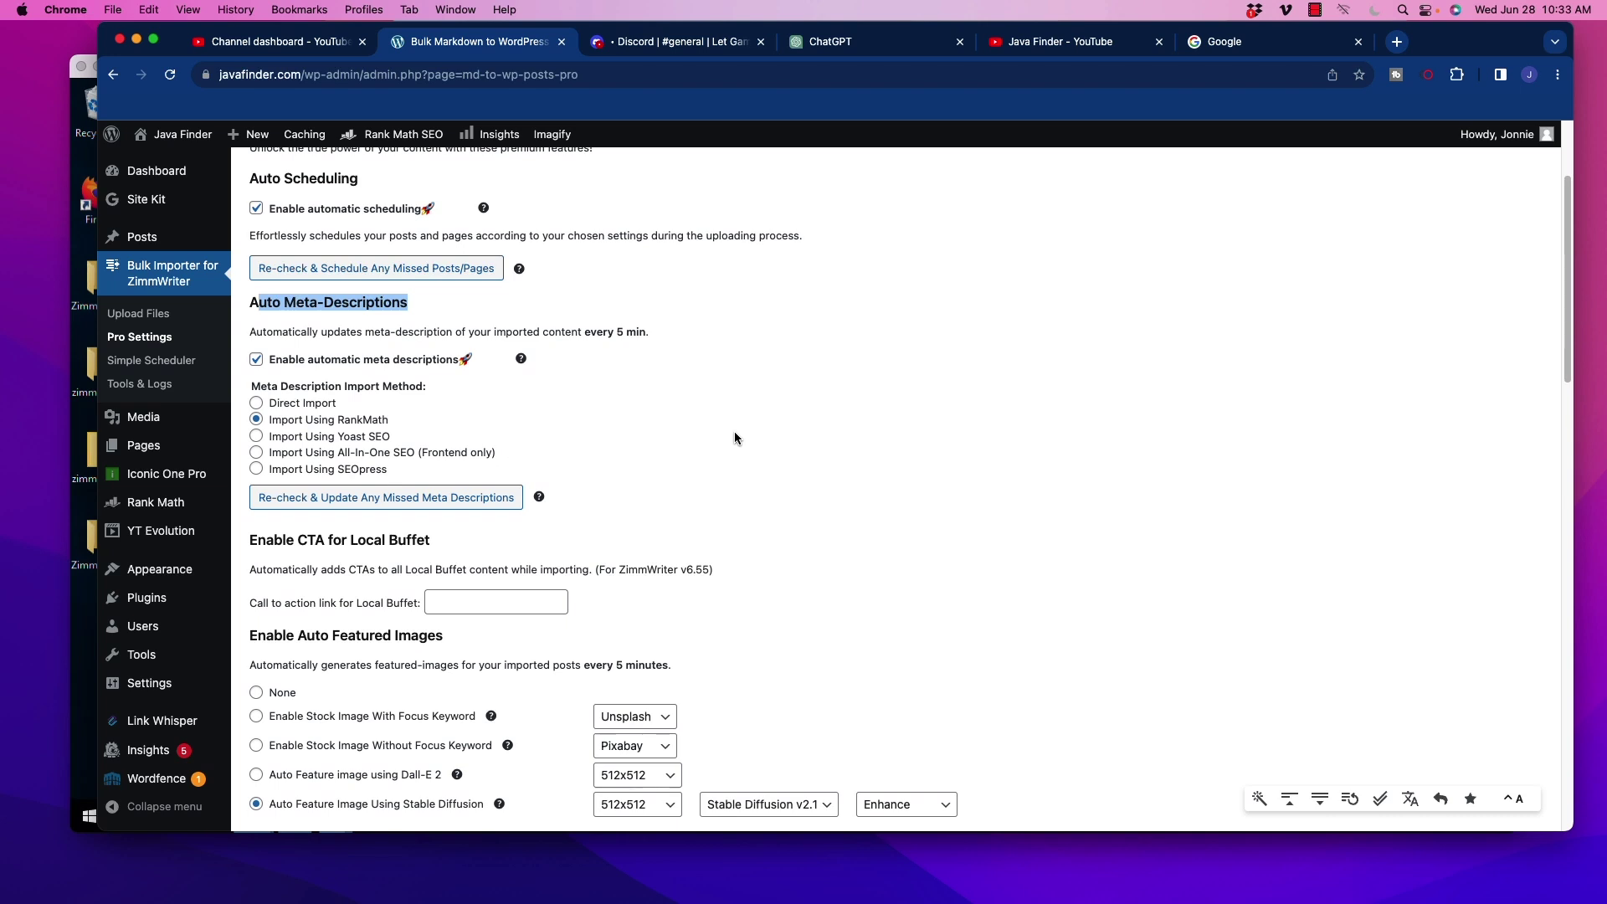
{"action": "scroll", "coordinate": [741, 429], "scroll_direction": "down", "scroll_amount": 3}
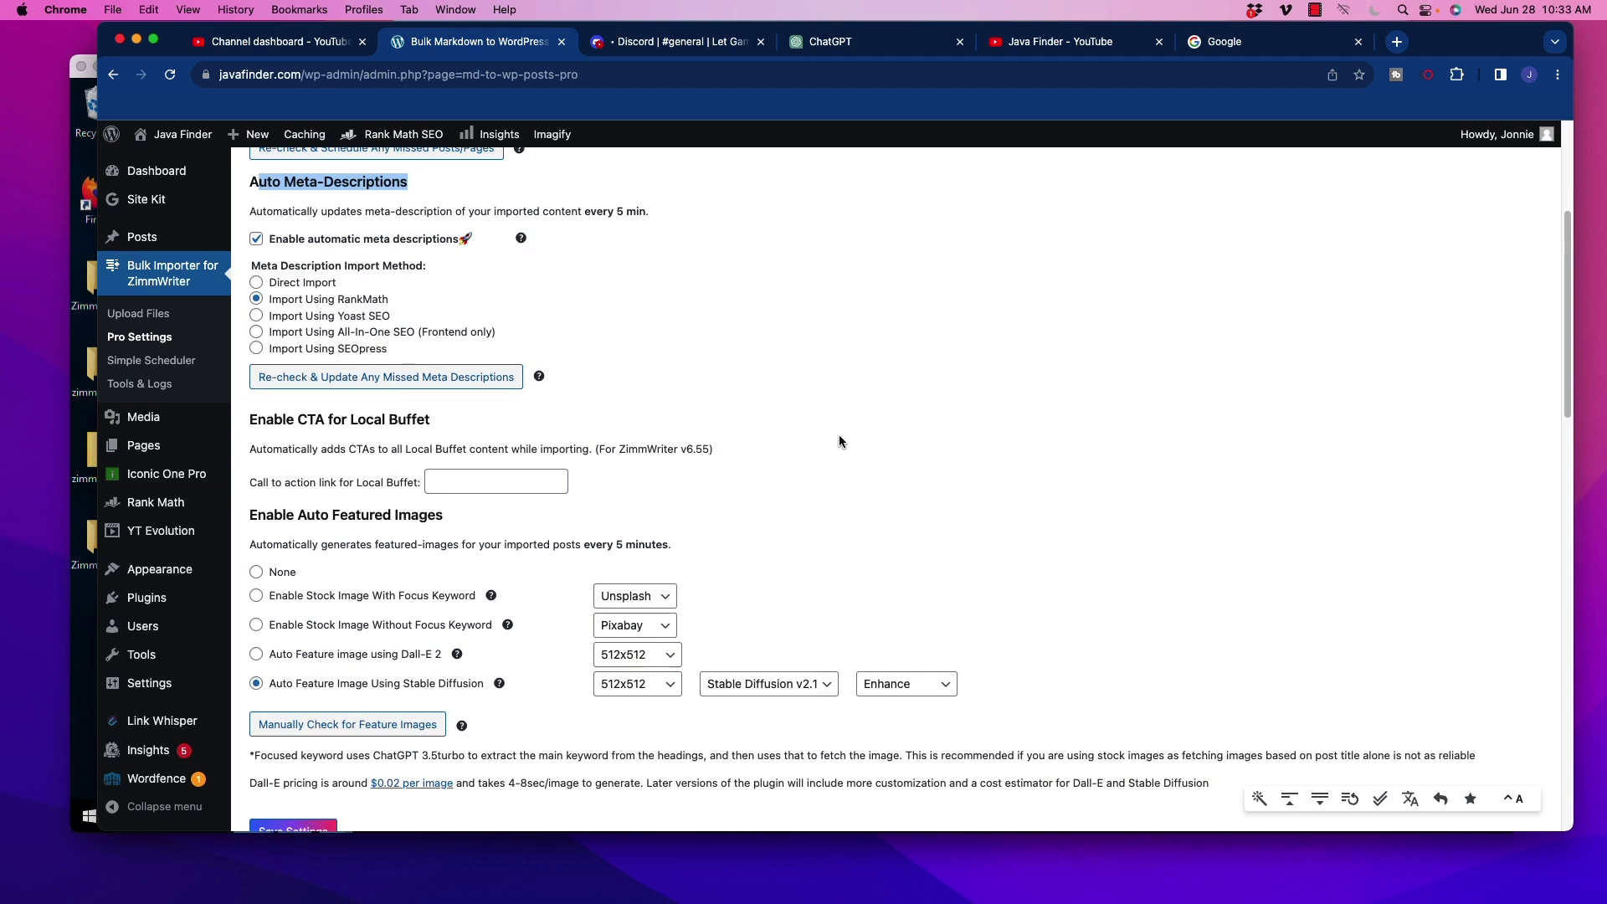
{"action": "scroll", "coordinate": [840, 430], "scroll_direction": "down", "scroll_amount": 3}
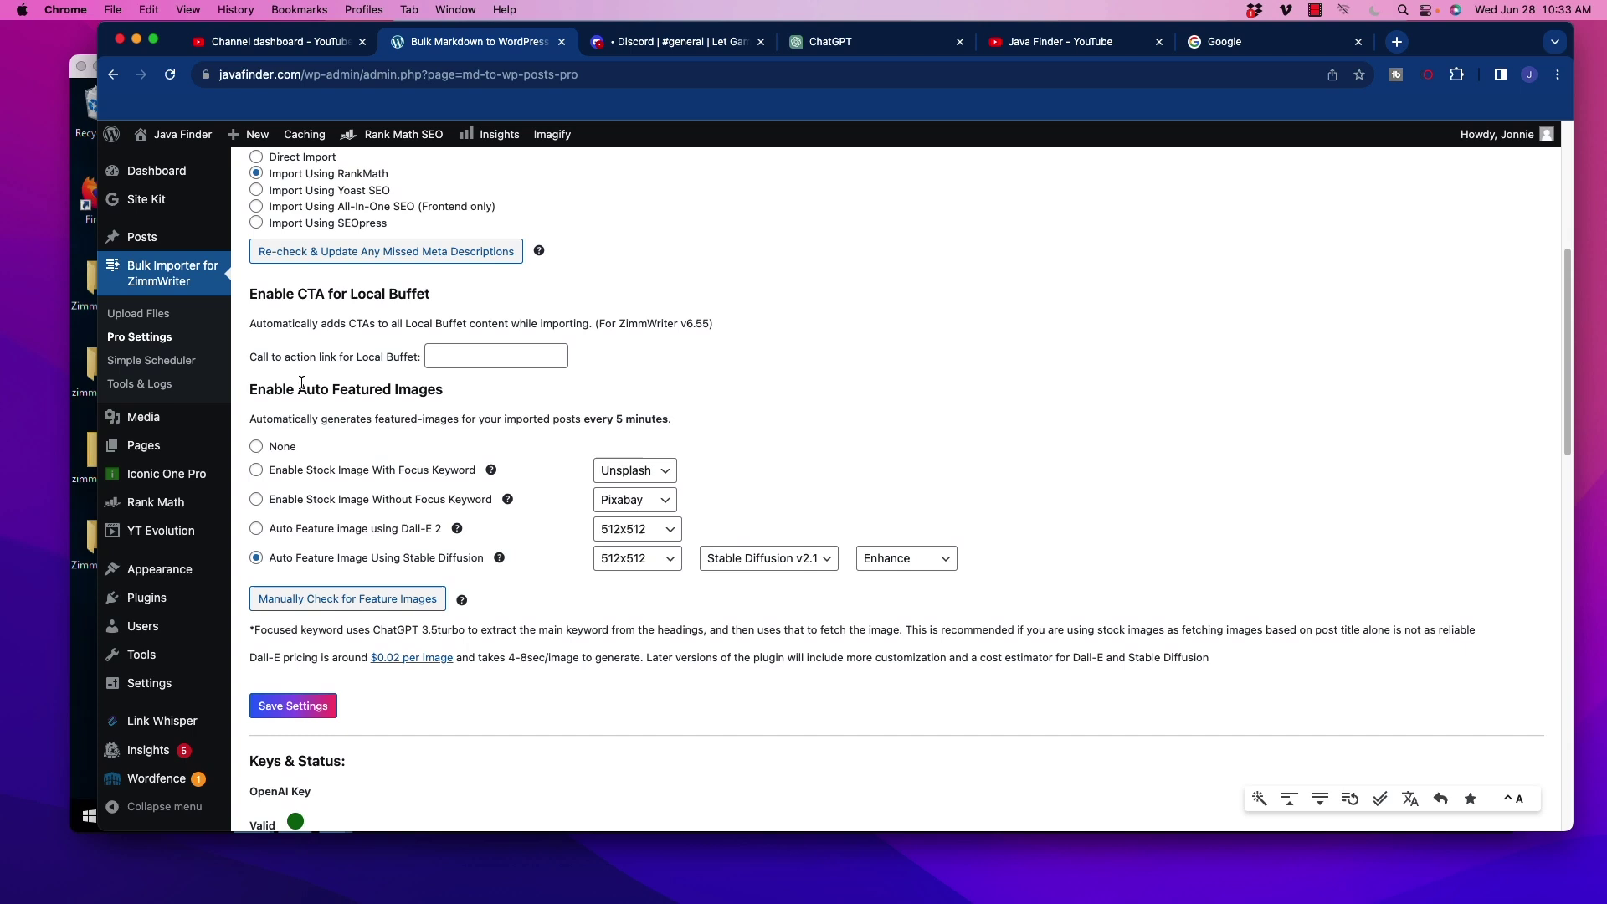
Step: Review the RankMath Auto Meta-Descriptions and Stable Diffusion v2.1 512x512 featured-image settings
{"action": "left_click_drag", "start_coordinate": [276, 391], "coordinate": [500, 402]}
{"action": "scroll", "coordinate": [958, 365], "scroll_direction": "down", "scroll_amount": 5}
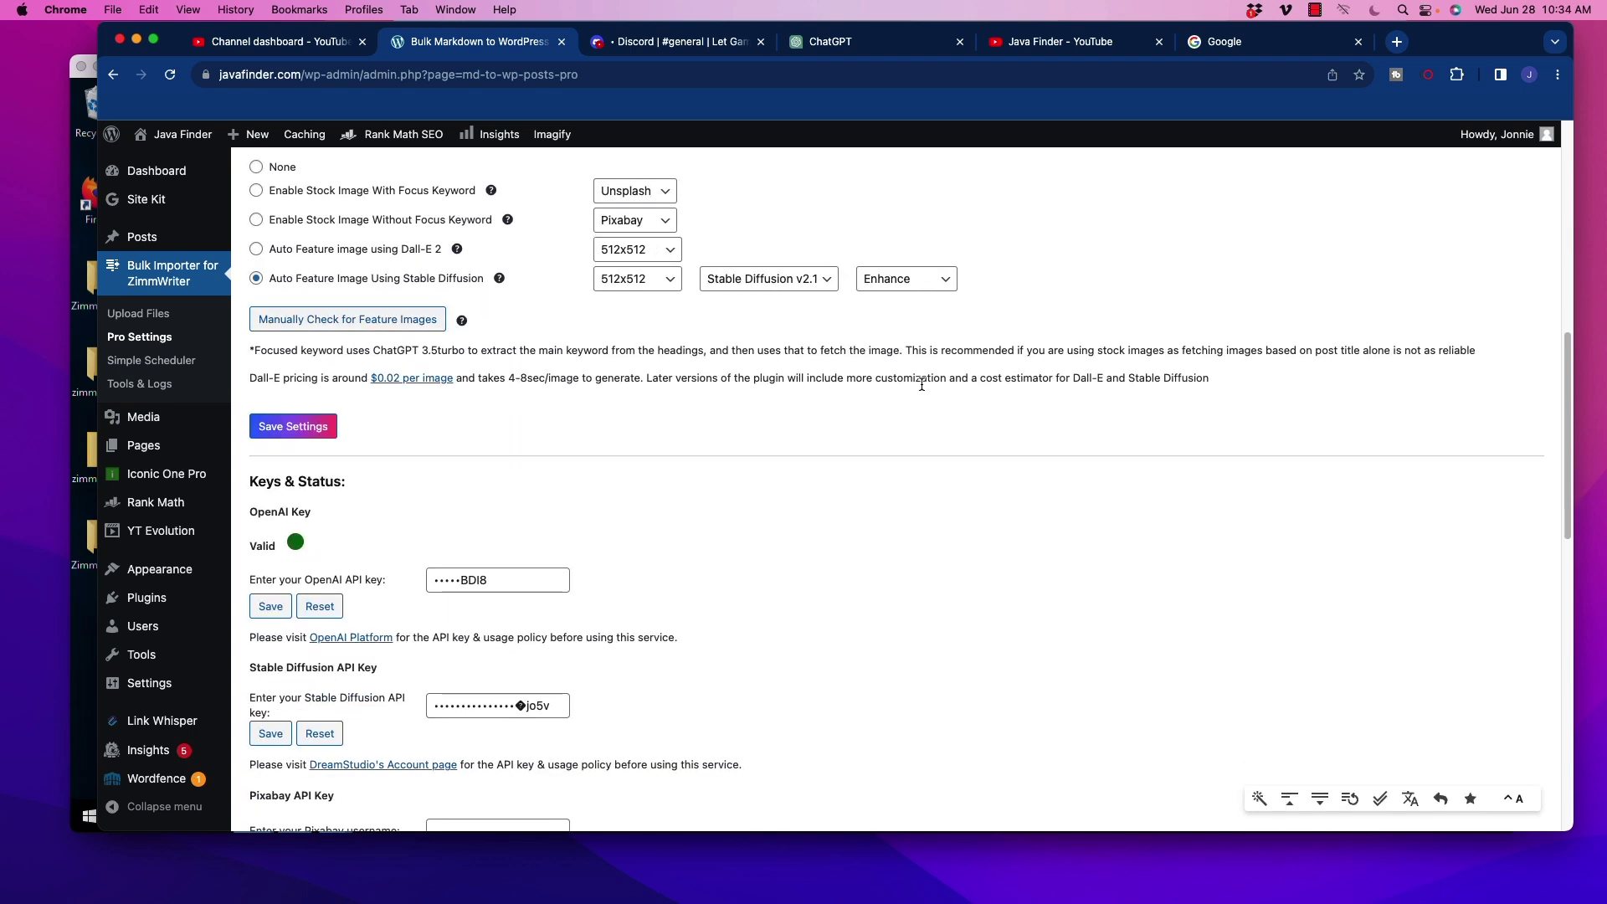
{"action": "scroll", "coordinate": [924, 389], "scroll_direction": "up", "scroll_amount": 4}
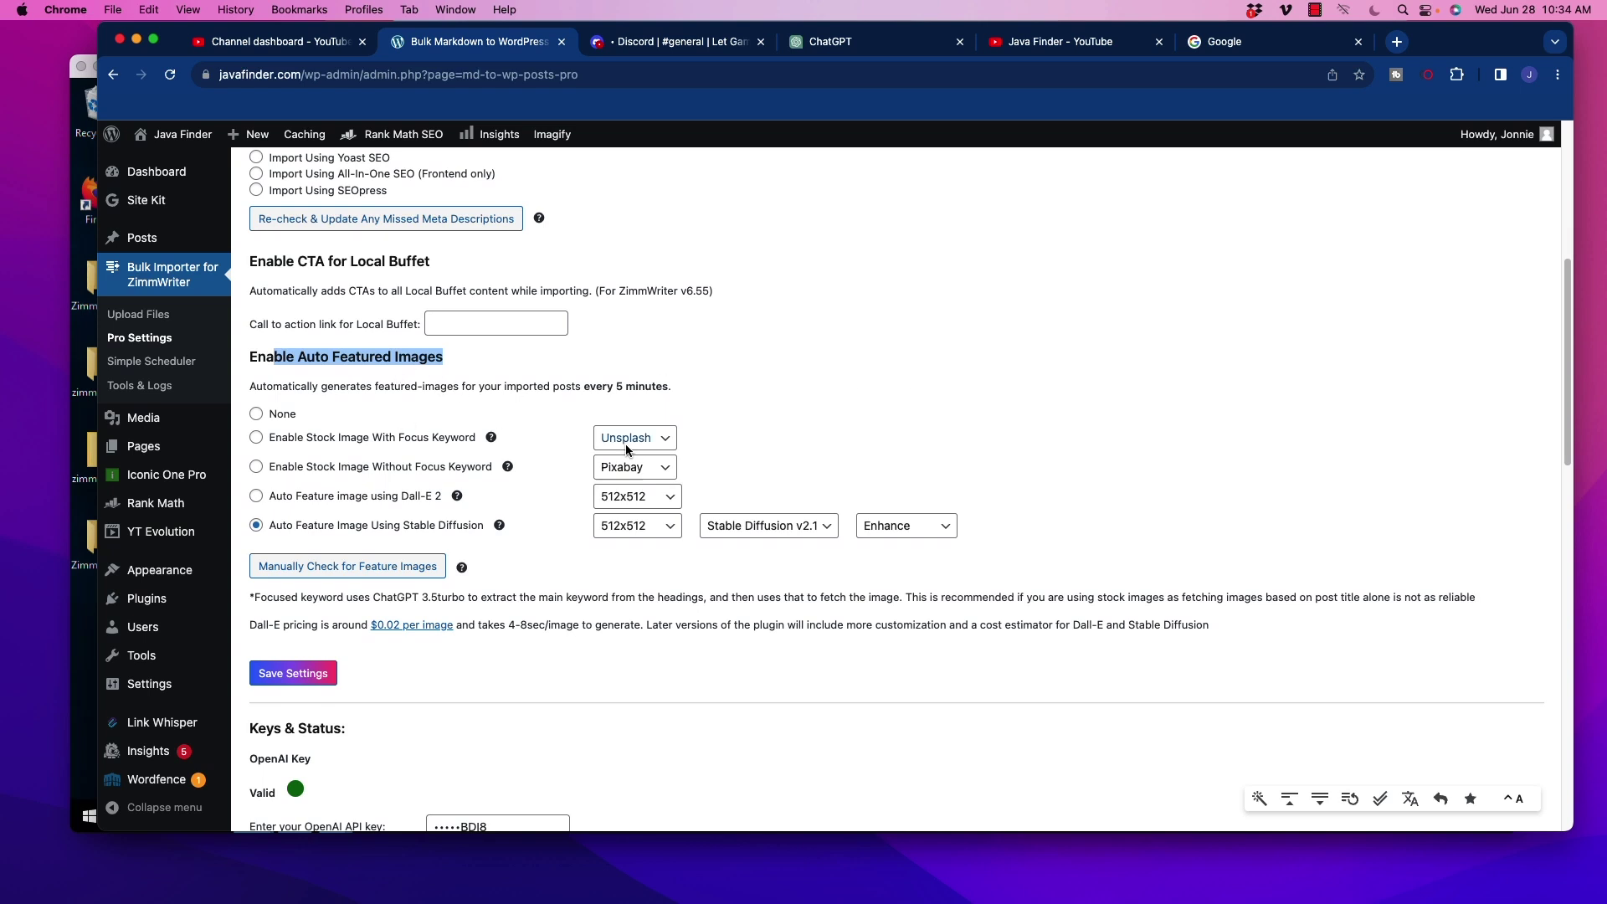
{"action": "scroll", "coordinate": [700, 502], "scroll_direction": "down", "scroll_amount": 1}
{"action": "mouse_move", "coordinate": [499, 446]}
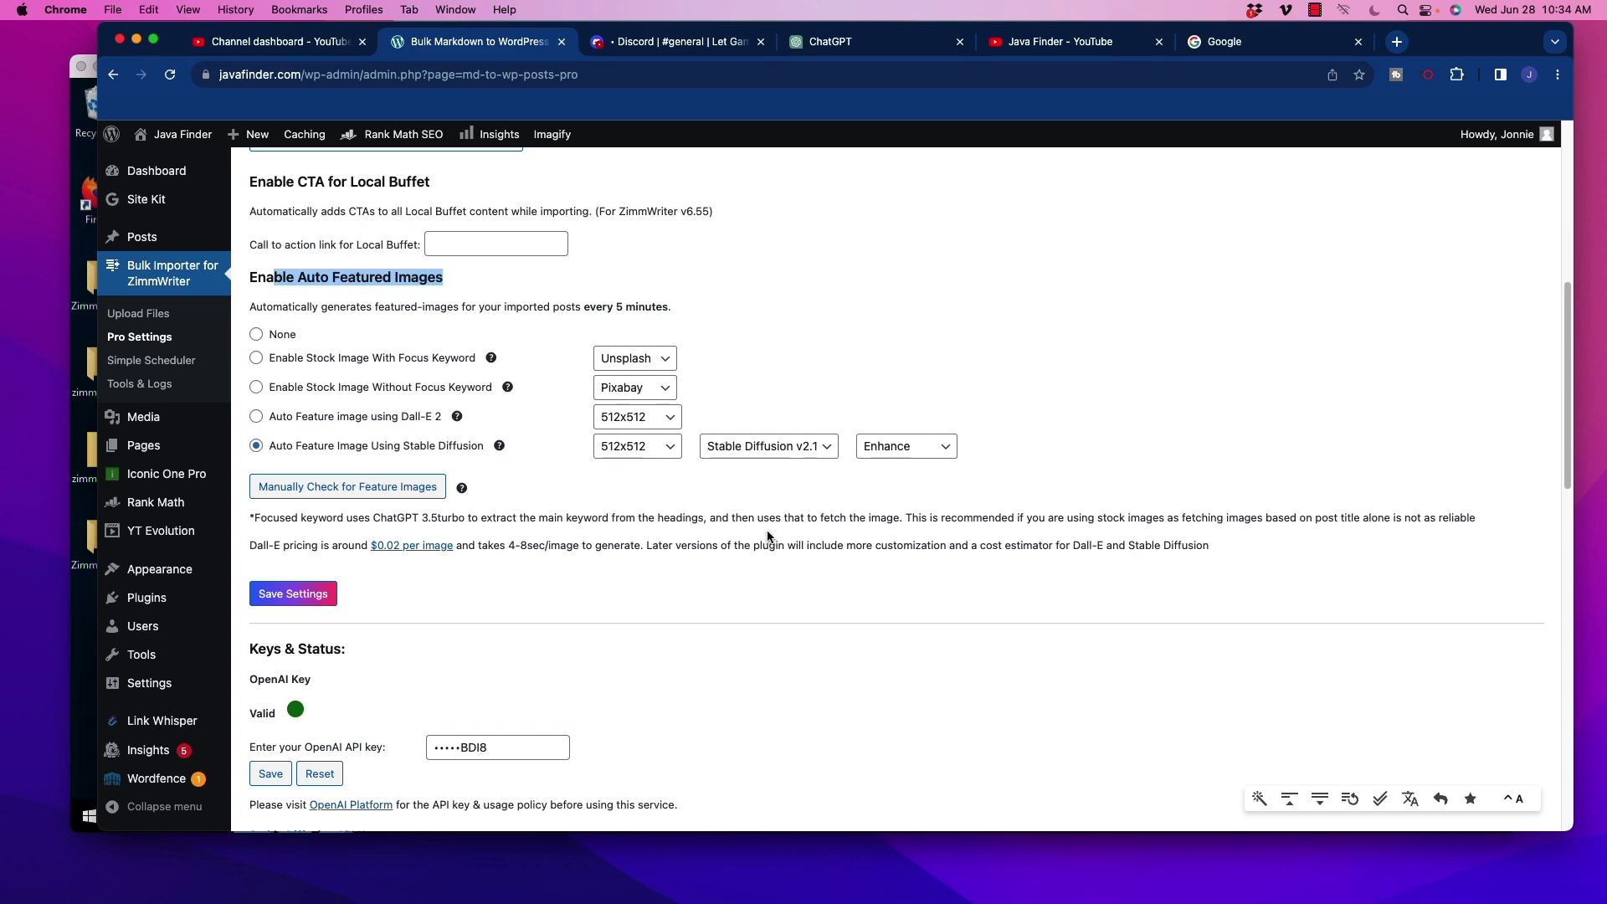
{"action": "scroll", "coordinate": [502, 492], "scroll_direction": "down", "scroll_amount": 2}
{"action": "scroll", "coordinate": [586, 553], "scroll_direction": "down", "scroll_amount": 3}
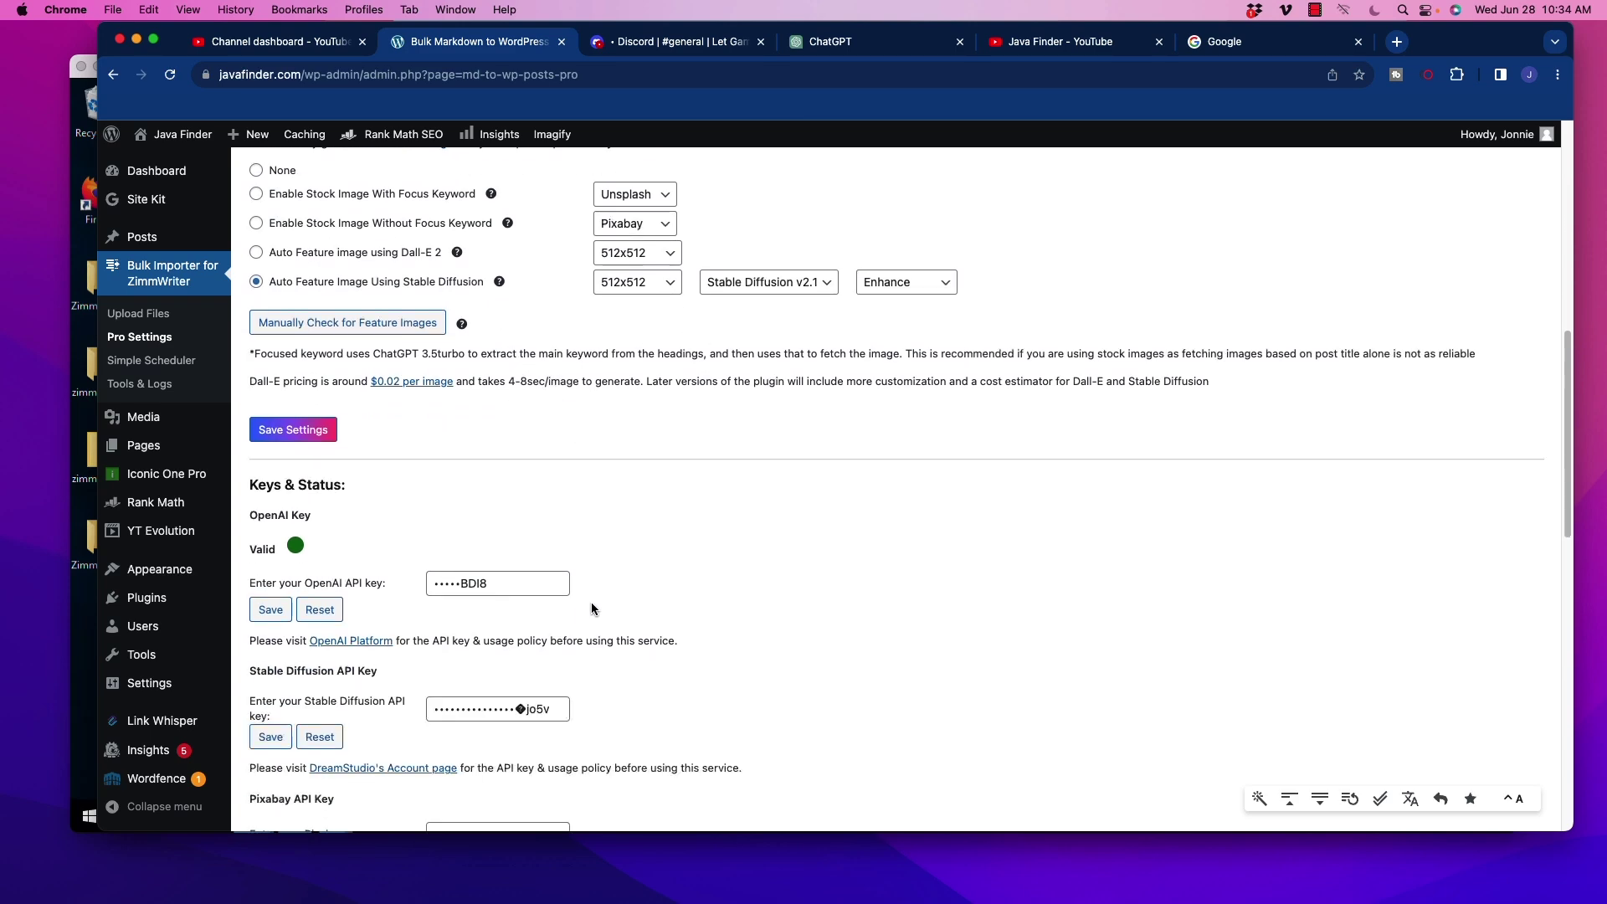
{"action": "scroll", "coordinate": [727, 565], "scroll_direction": "down", "scroll_amount": 7}
{"action": "scroll", "coordinate": [720, 561], "scroll_direction": "down", "scroll_amount": 10}
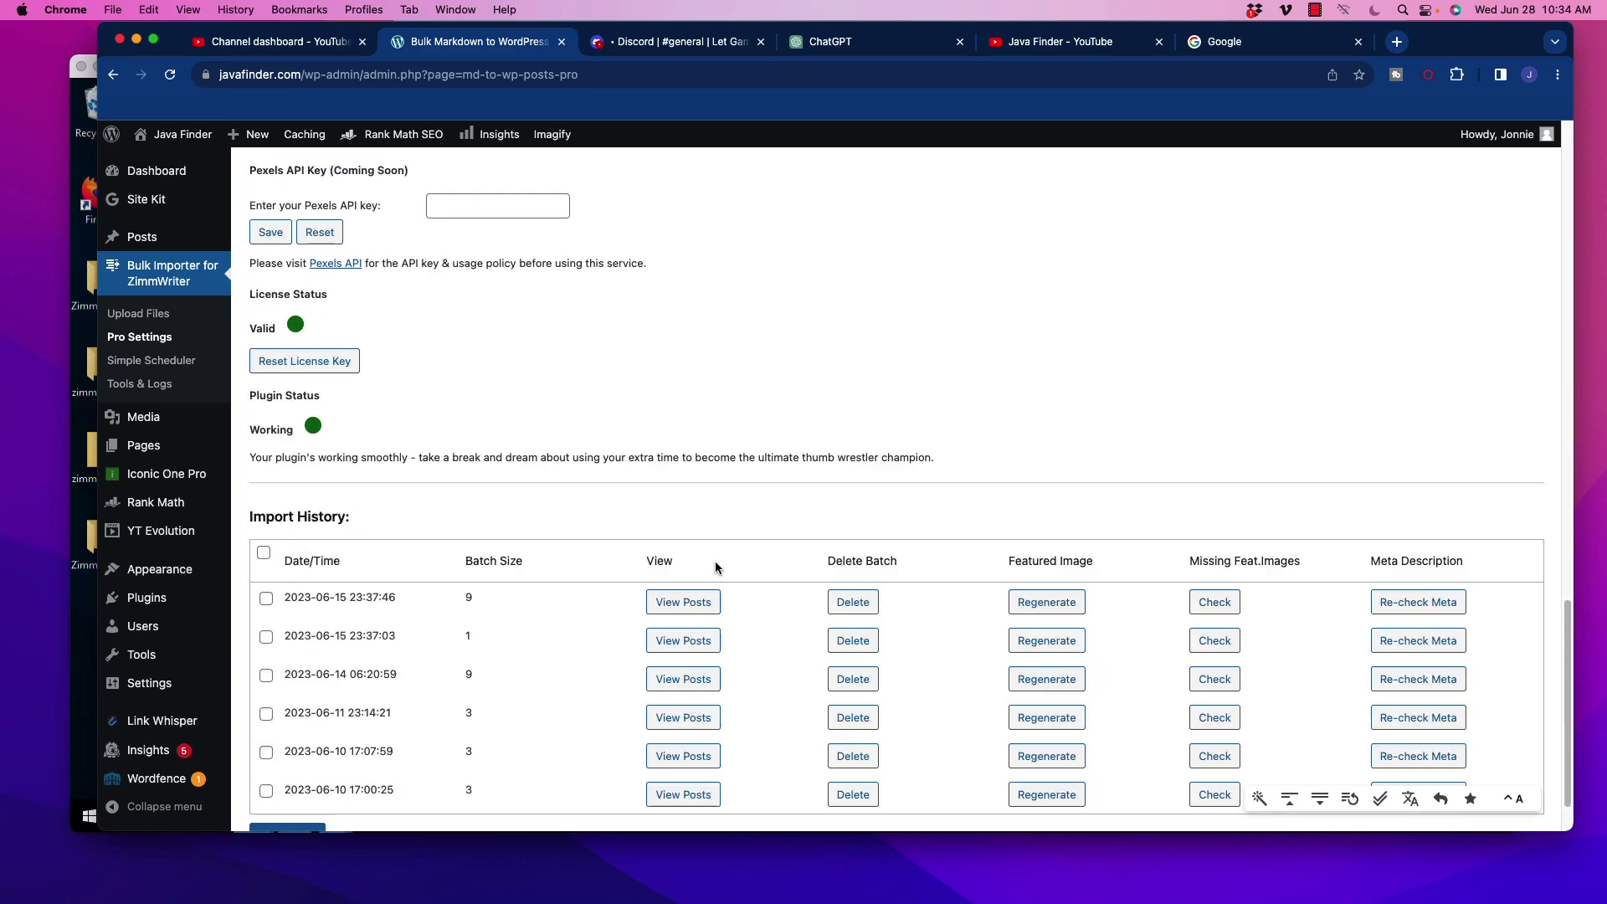
{"action": "scroll", "coordinate": [714, 559], "scroll_direction": "up", "scroll_amount": 15}
{"action": "scroll", "coordinate": [712, 556], "scroll_direction": "up", "scroll_amount": 1}
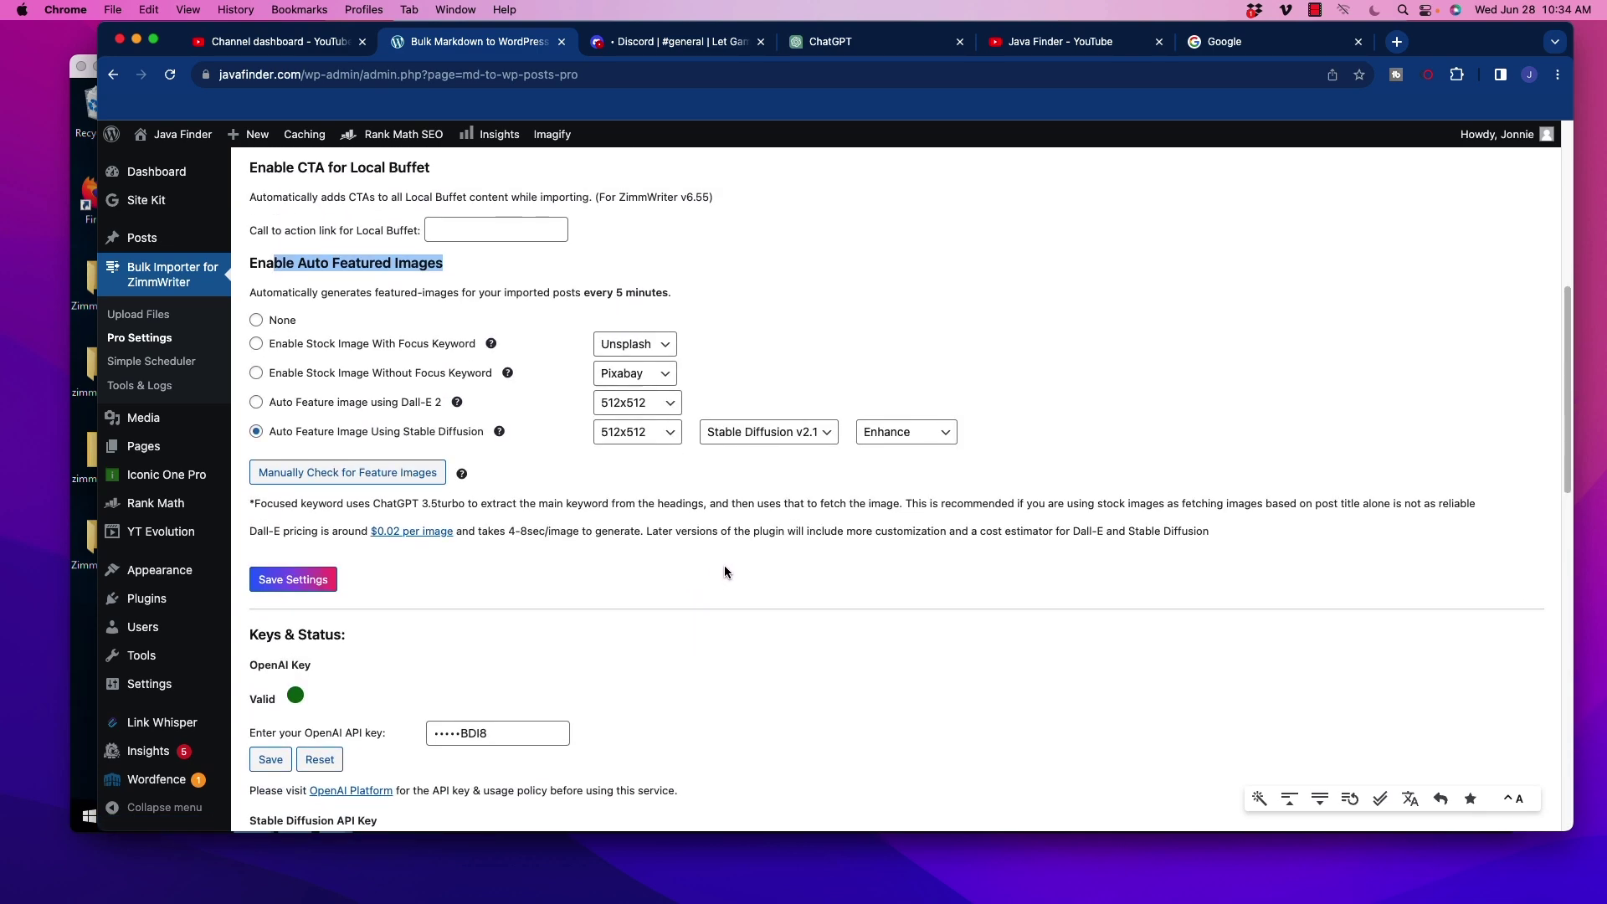
{"action": "scroll", "coordinate": [684, 553], "scroll_direction": "down", "scroll_amount": 4}
{"action": "scroll", "coordinate": [685, 553], "scroll_direction": "up", "scroll_amount": 10}
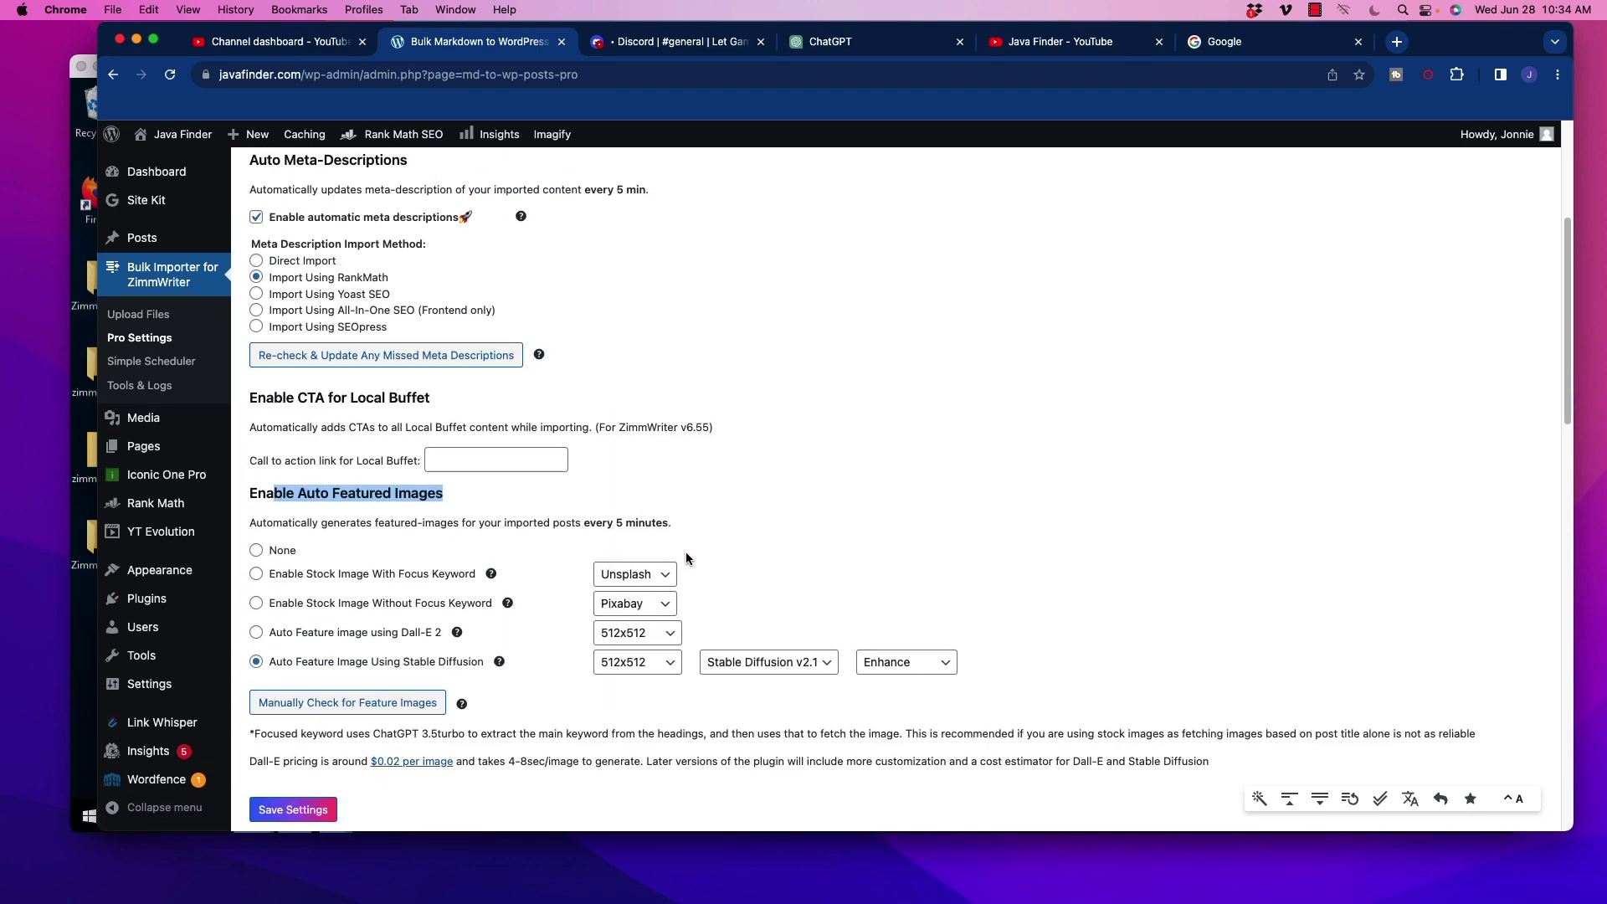
{"action": "left_click", "coordinate": [324, 488]}
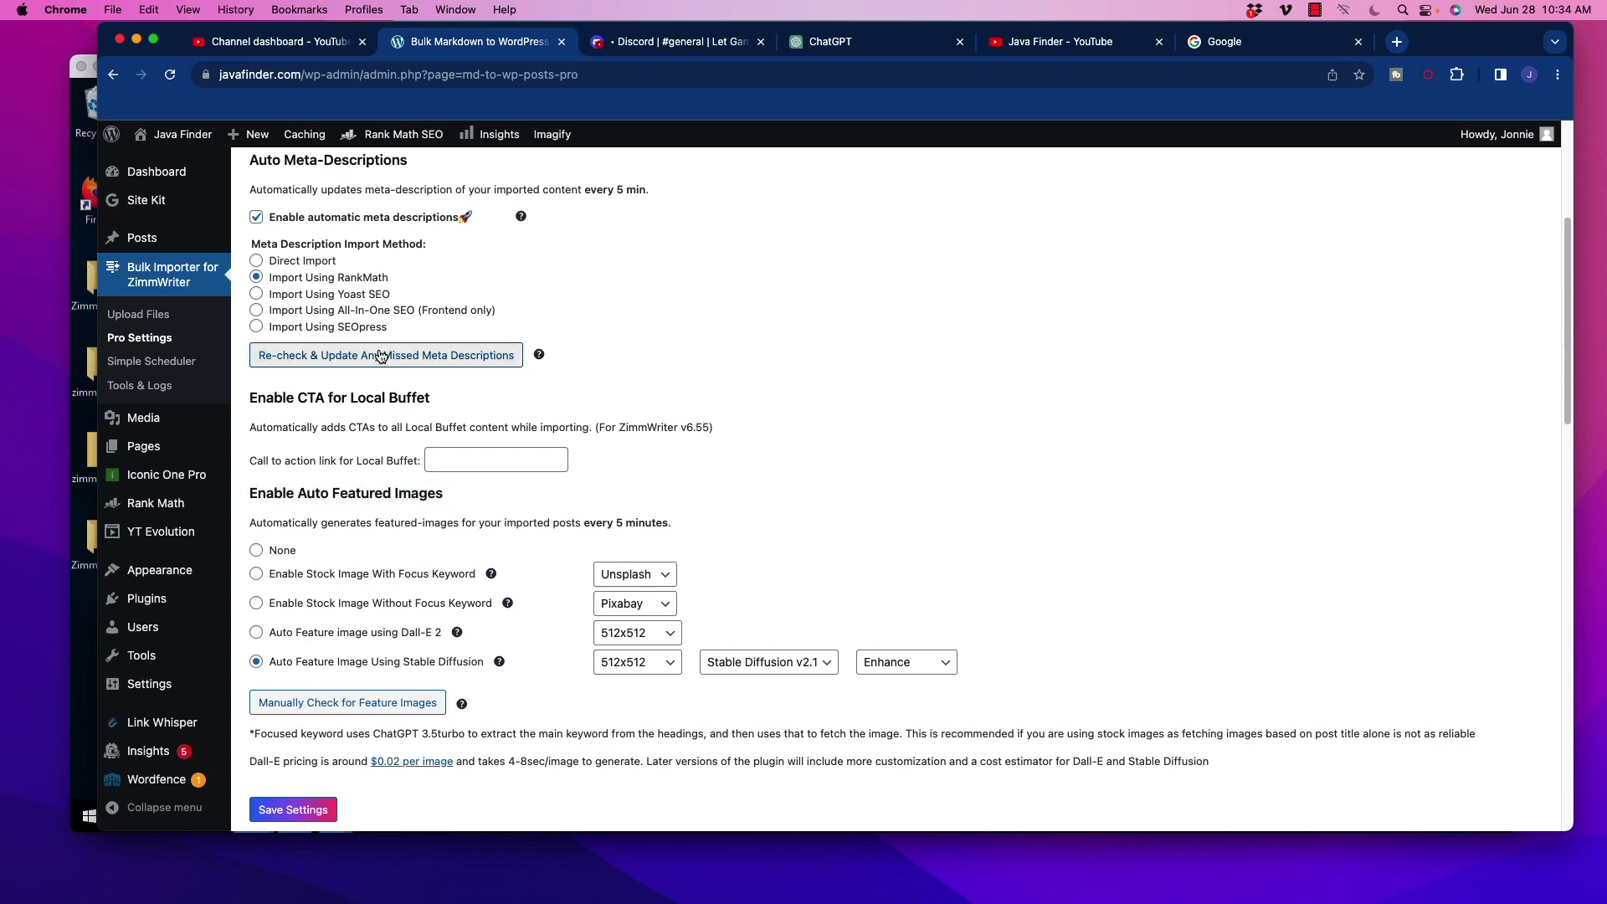
Step: Look over the importer's Simple Scheduler, then its Upload Files page set to New Posts and Draft
{"action": "left_click", "coordinate": [178, 363]}
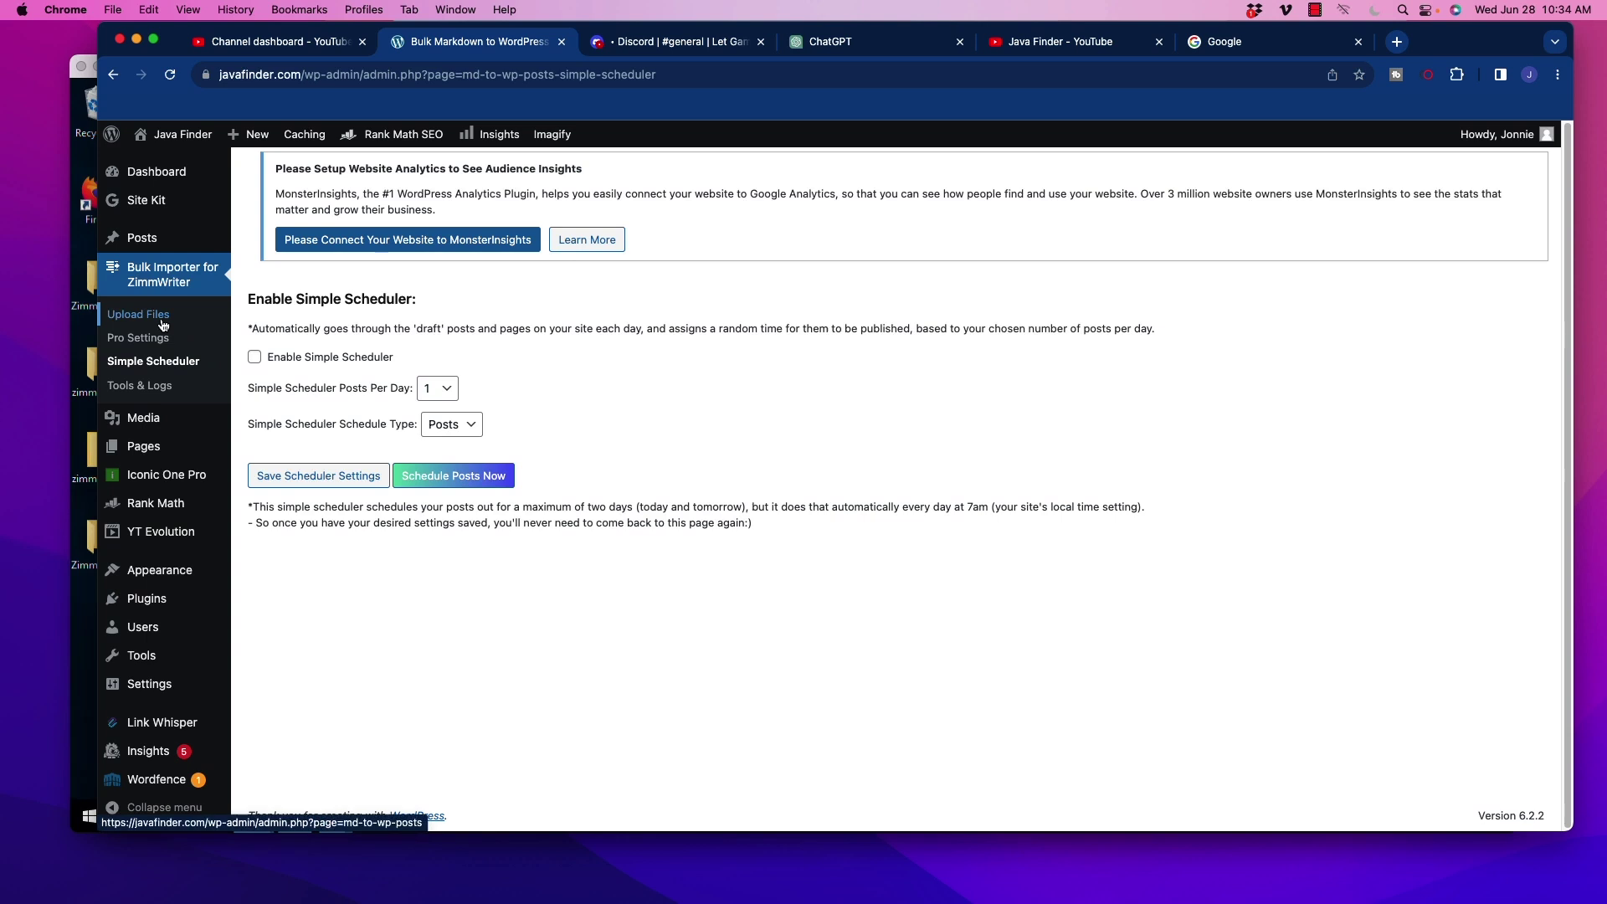
{"action": "left_click", "coordinate": [139, 315]}
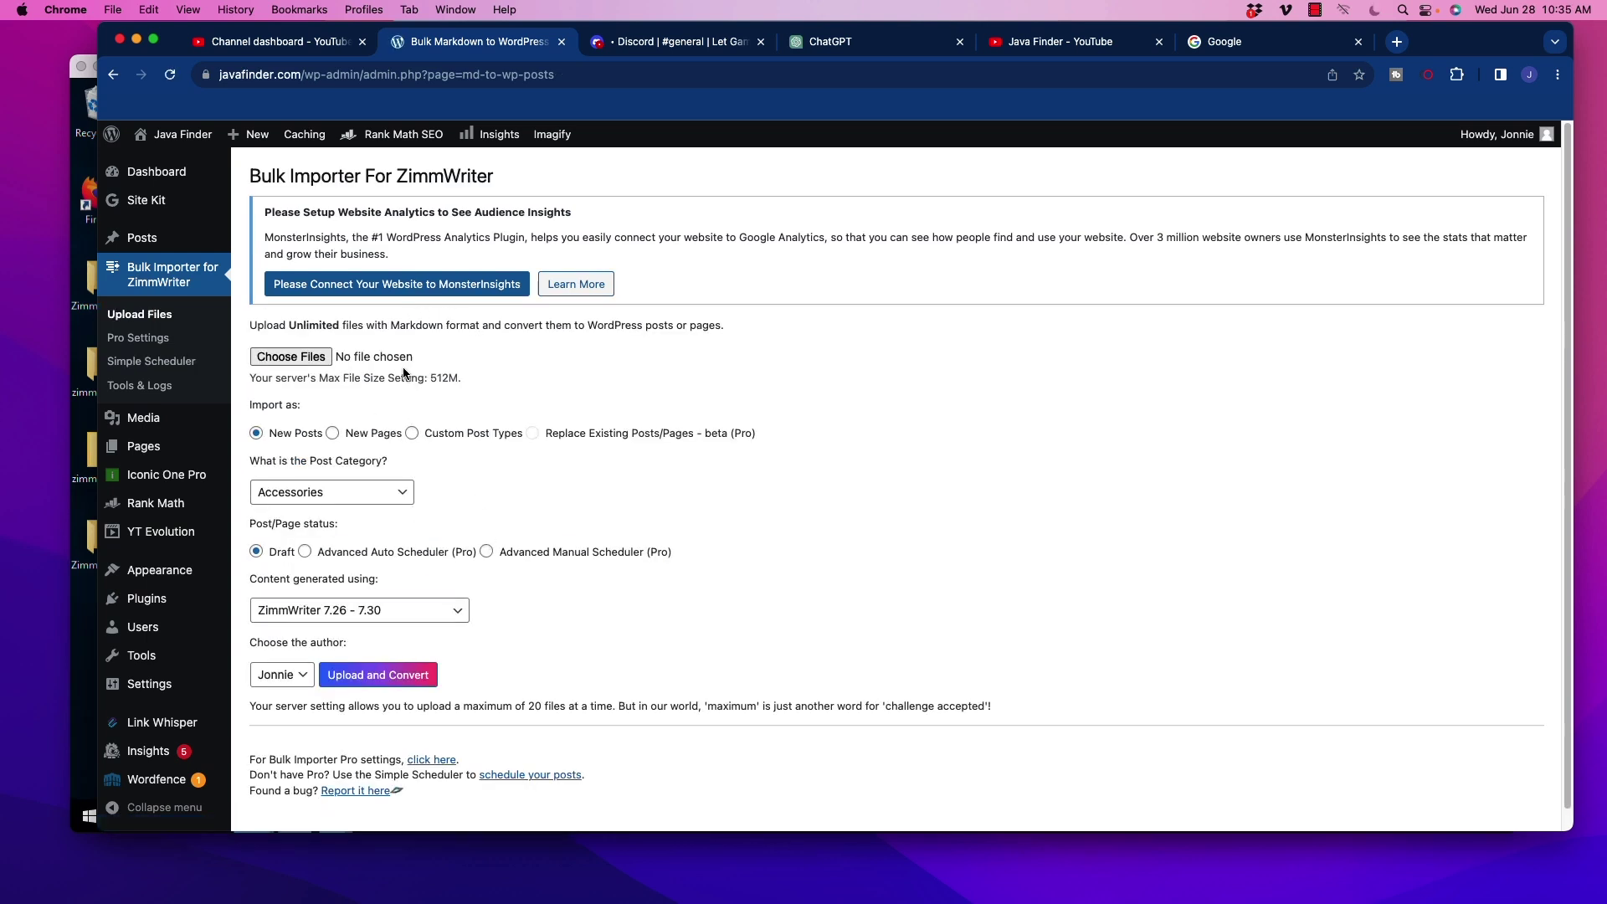
{"action": "scroll", "coordinate": [635, 525], "scroll_direction": "down", "scroll_amount": 1}
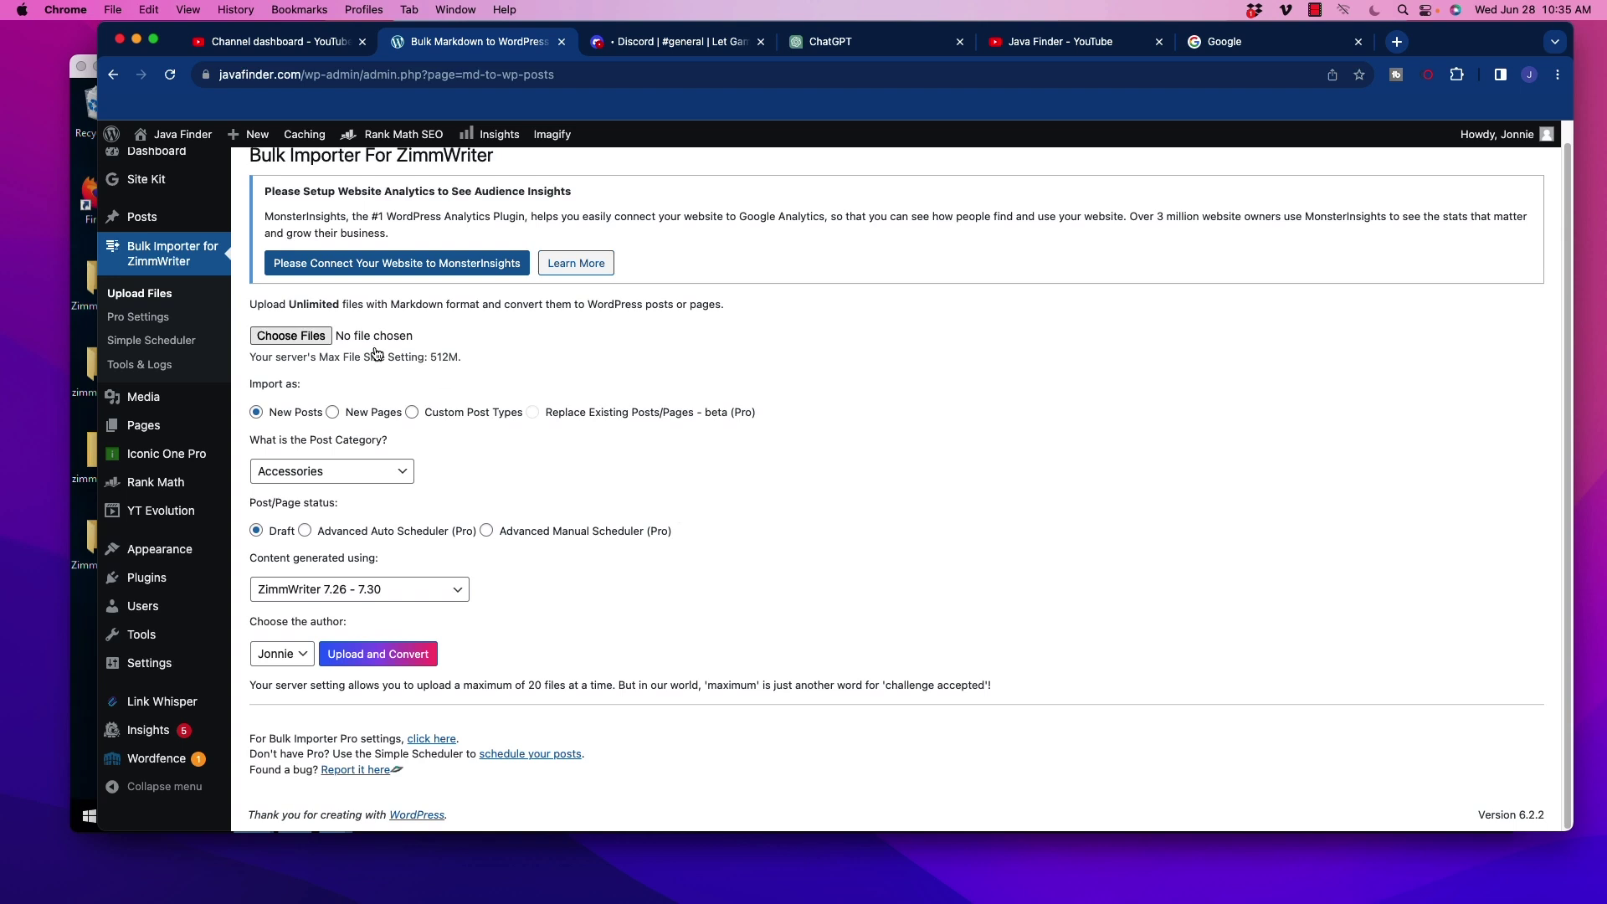
{"action": "left_click", "coordinate": [142, 217]}
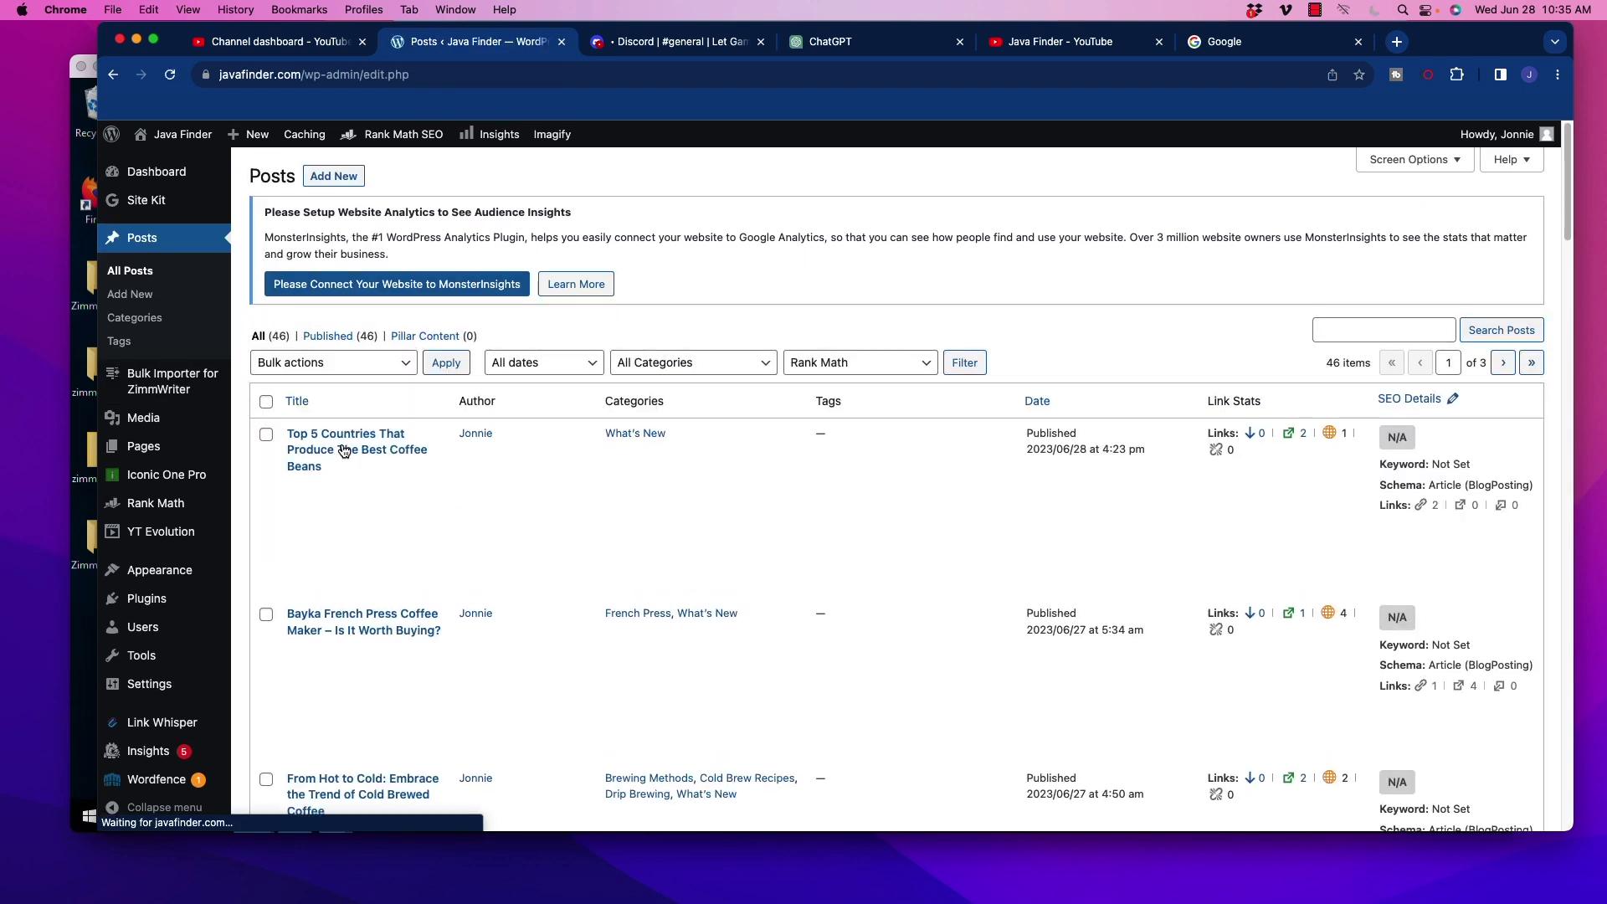
{"action": "scroll", "coordinate": [477, 511], "scroll_direction": "down", "scroll_amount": 5}
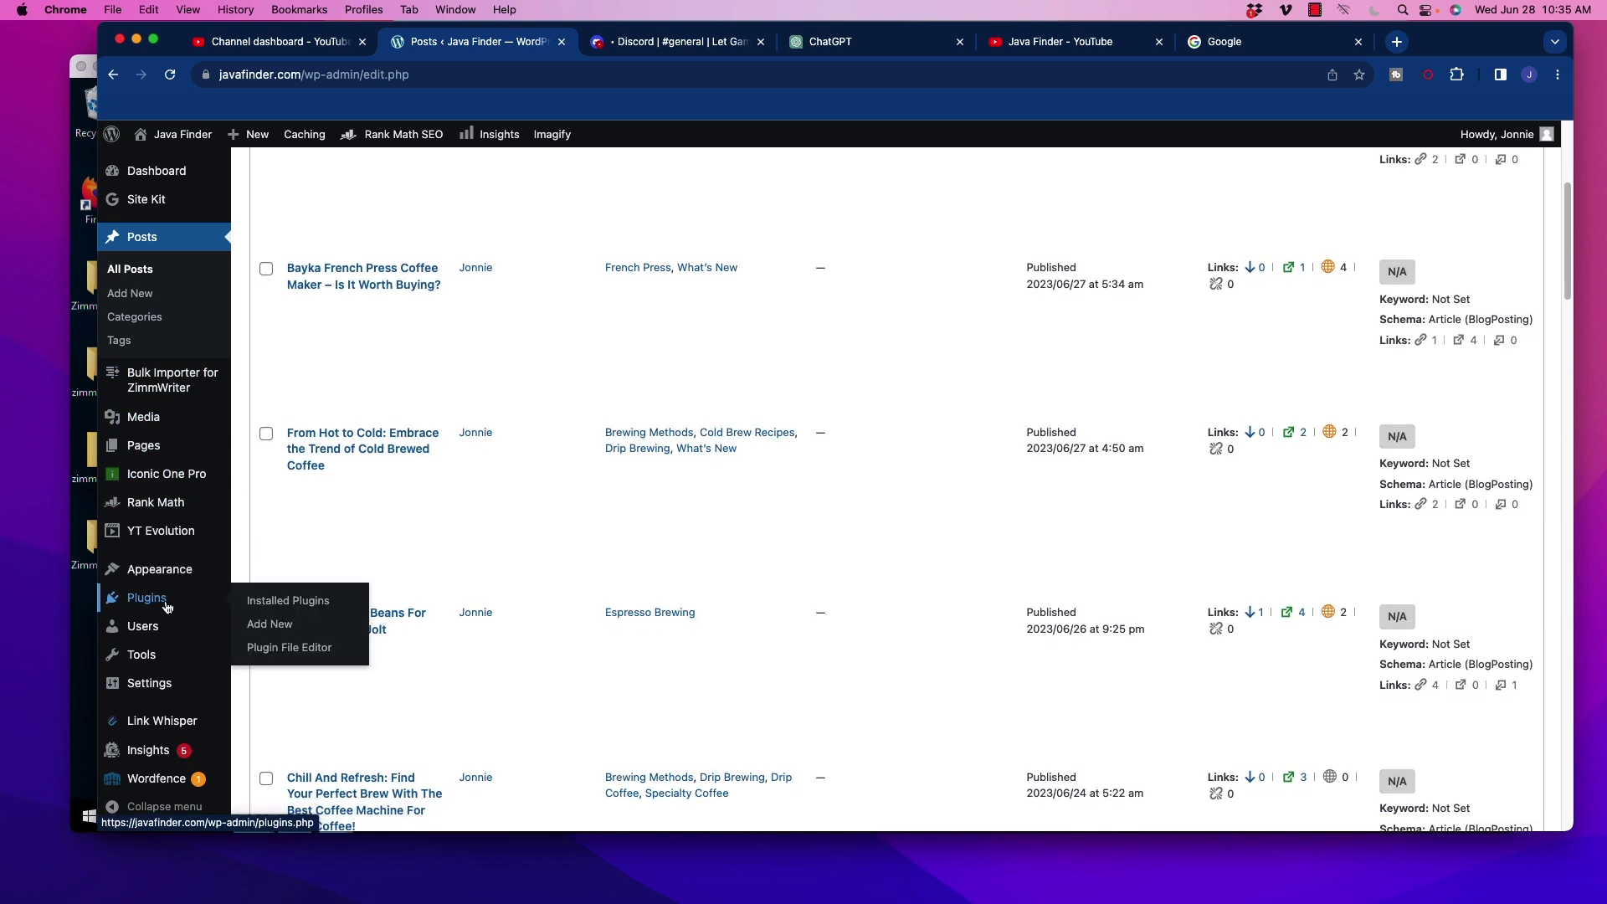
{"action": "scroll", "coordinate": [163, 670], "scroll_direction": "down", "scroll_amount": 1}
{"action": "mouse_move", "coordinate": [155, 721]}
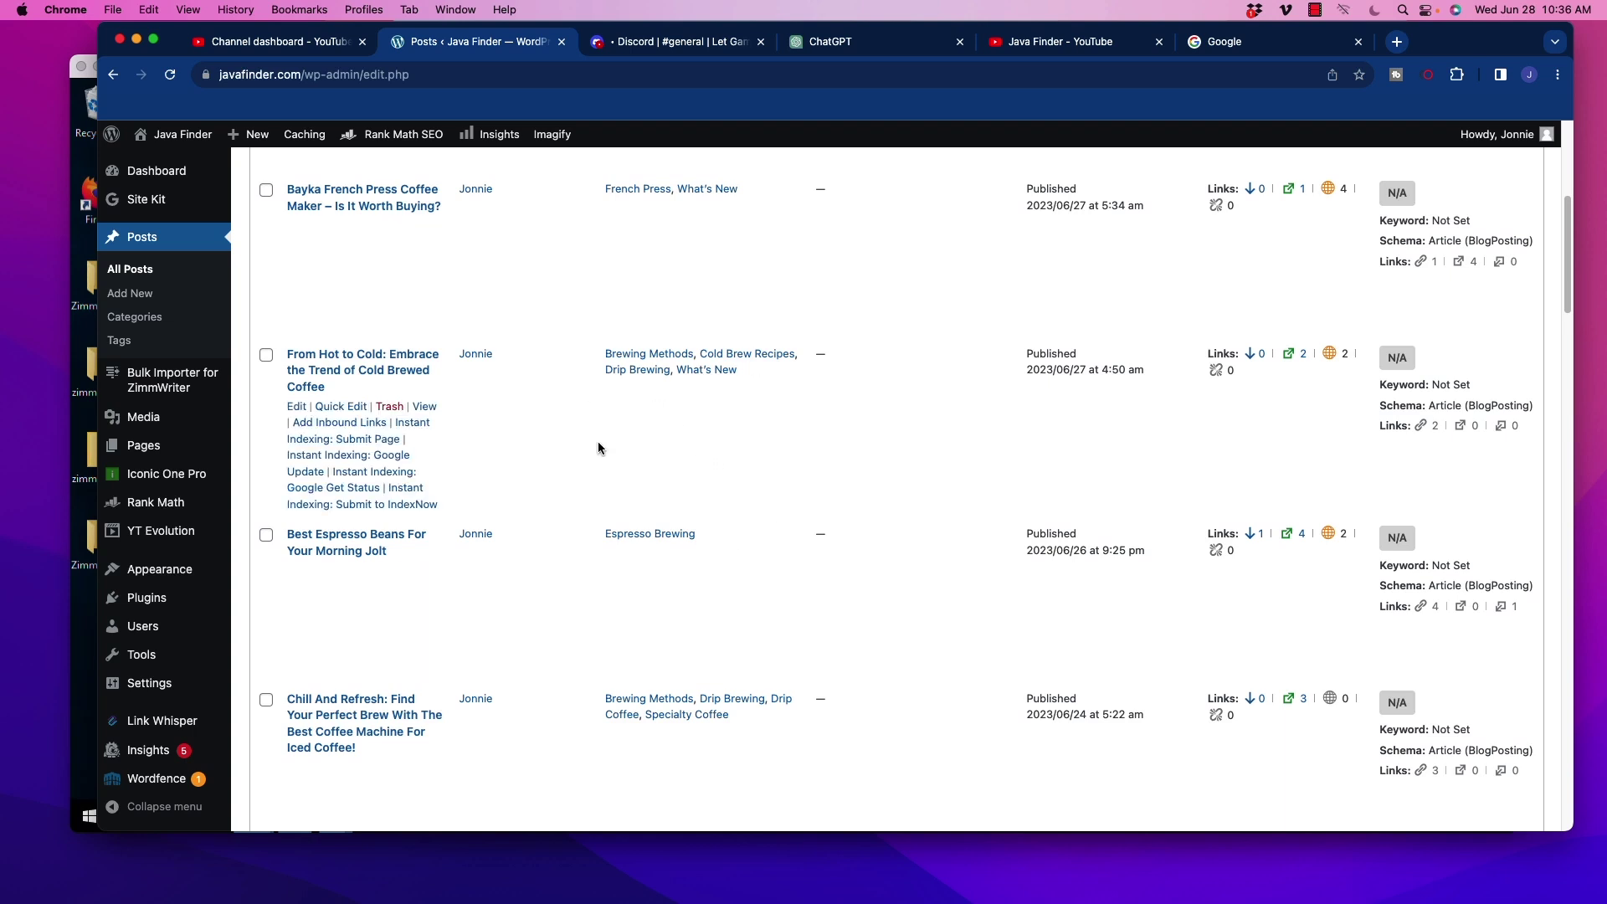
{"action": "scroll", "coordinate": [559, 445], "scroll_direction": "up", "scroll_amount": 5}
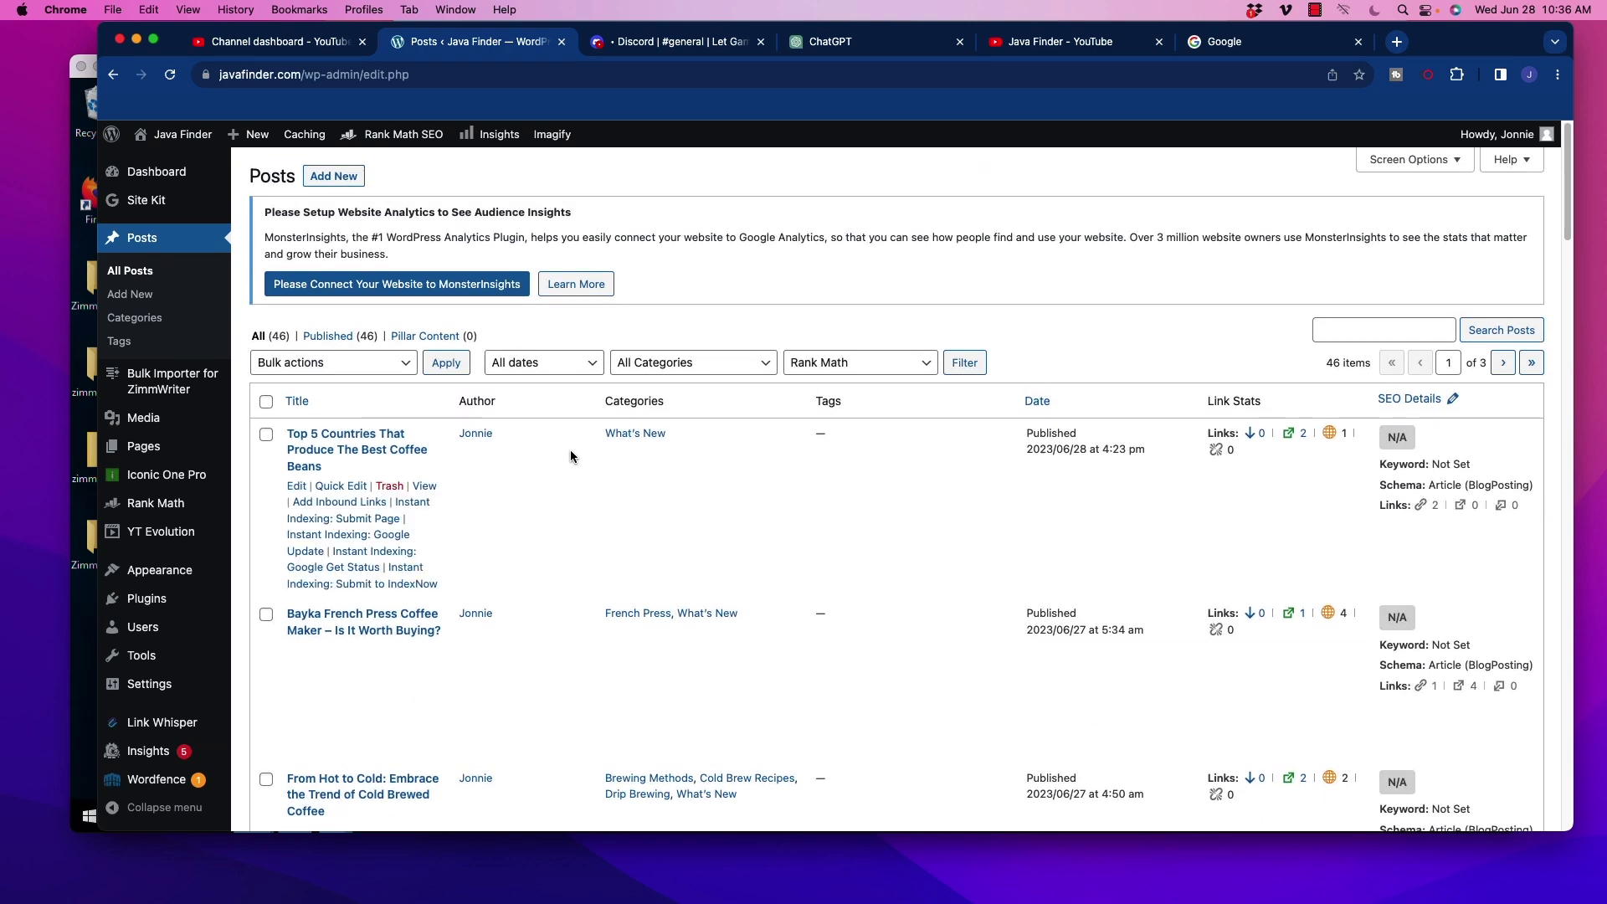
{"action": "scroll", "coordinate": [570, 450], "scroll_direction": "down", "scroll_amount": 4}
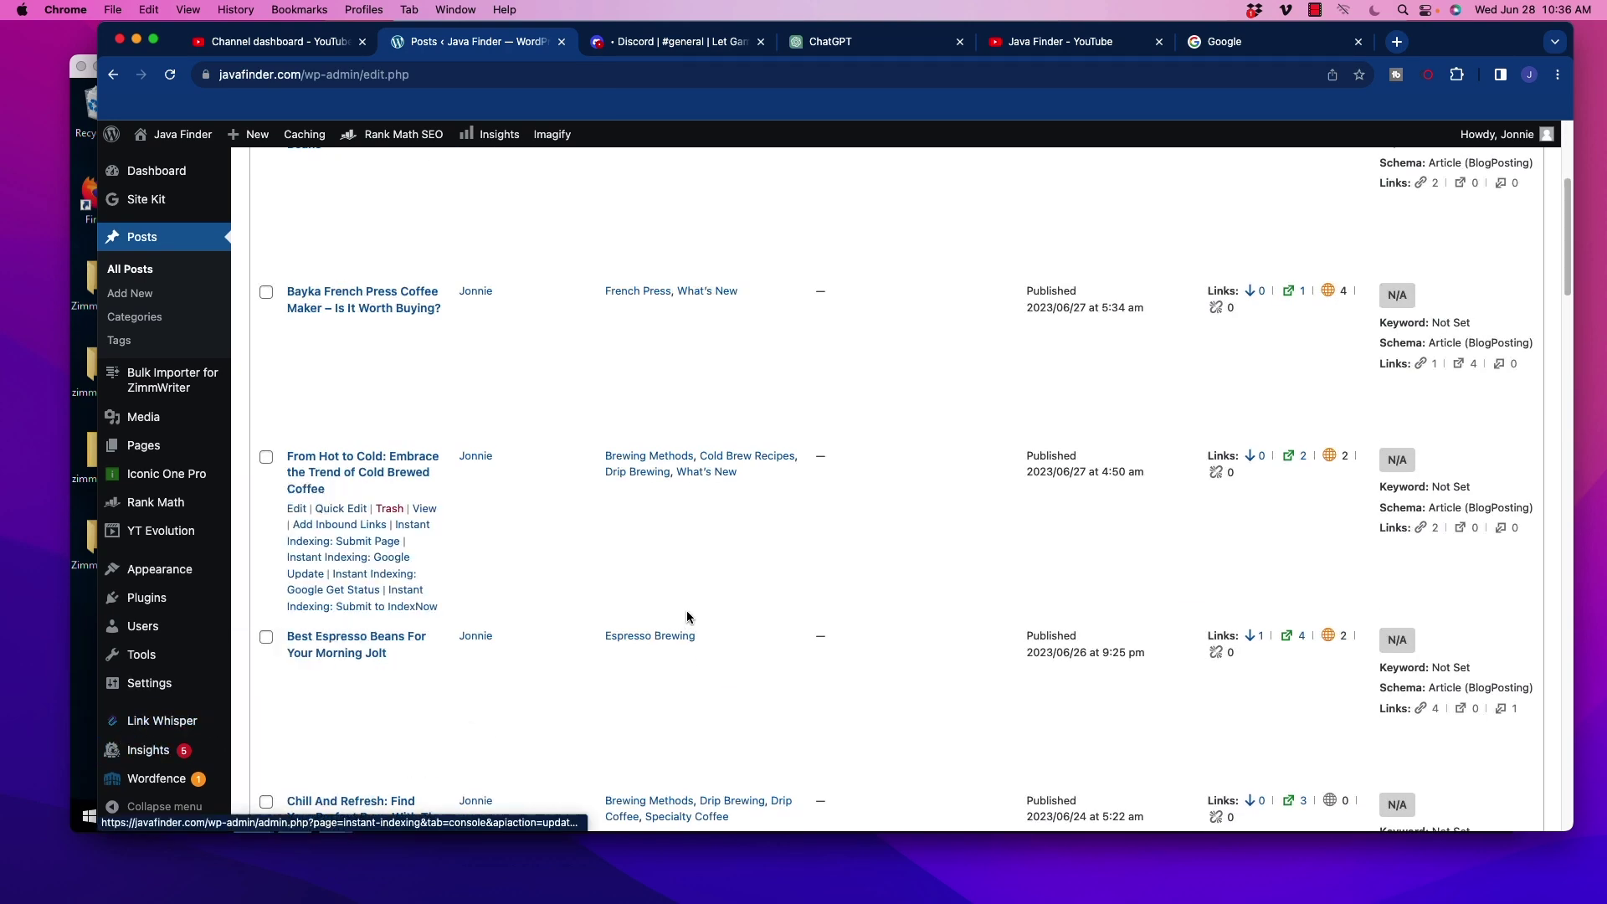
{"action": "scroll", "coordinate": [796, 536], "scroll_direction": "down", "scroll_amount": 5}
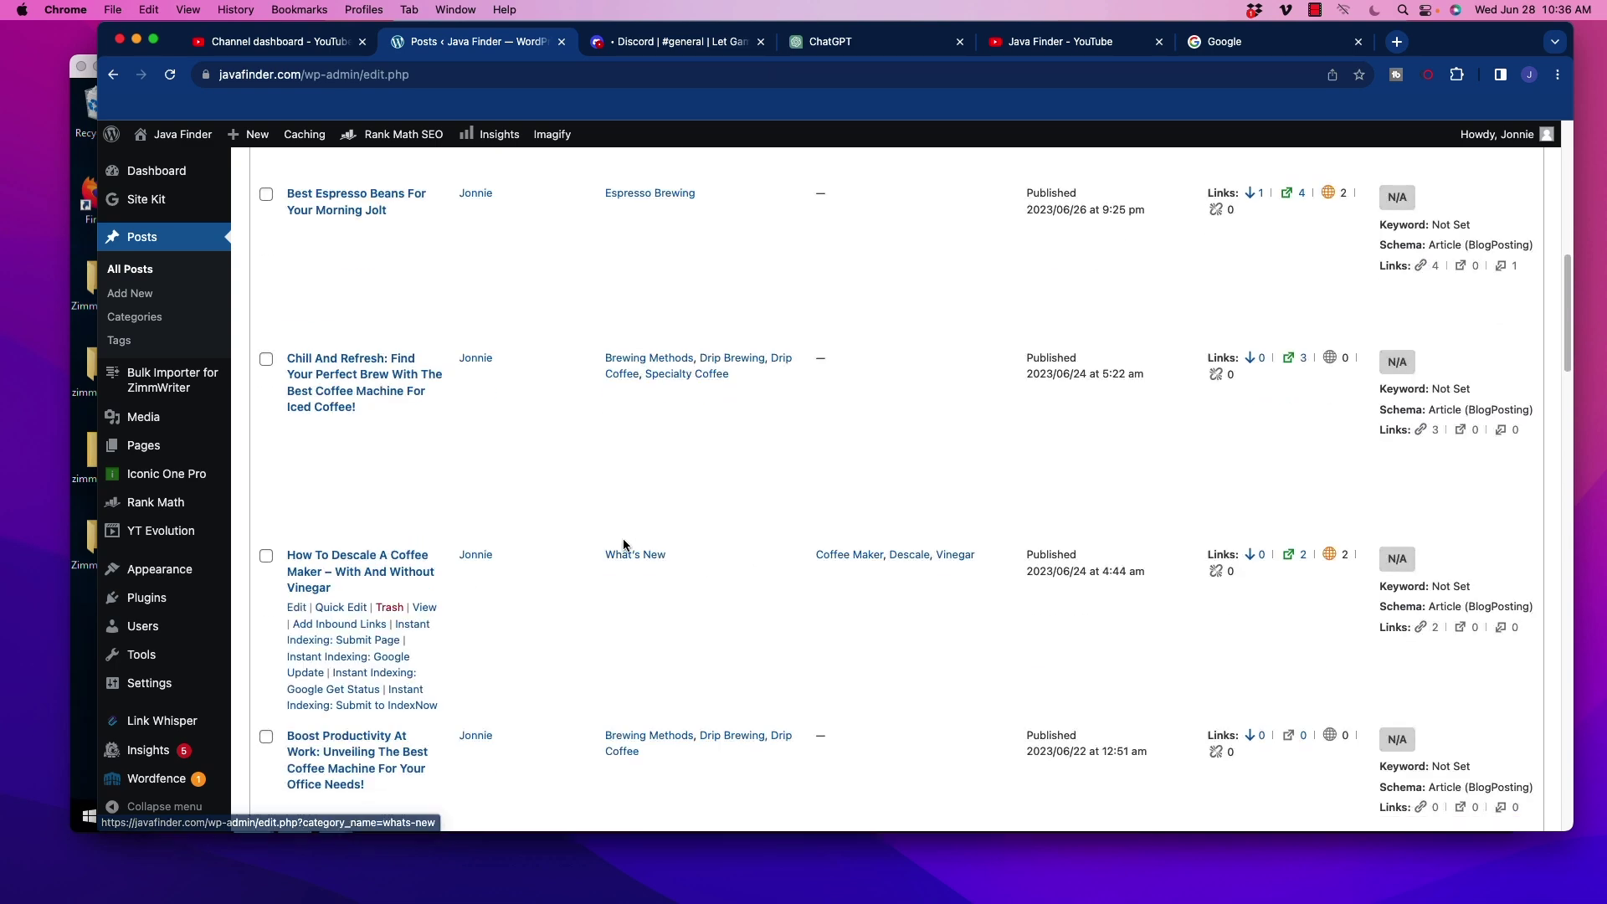
{"action": "scroll", "coordinate": [624, 544], "scroll_direction": "up", "scroll_amount": 8}
{"action": "scroll", "coordinate": [623, 545], "scroll_direction": "down", "scroll_amount": 3}
{"action": "scroll", "coordinate": [469, 454], "scroll_direction": "up", "scroll_amount": 4}
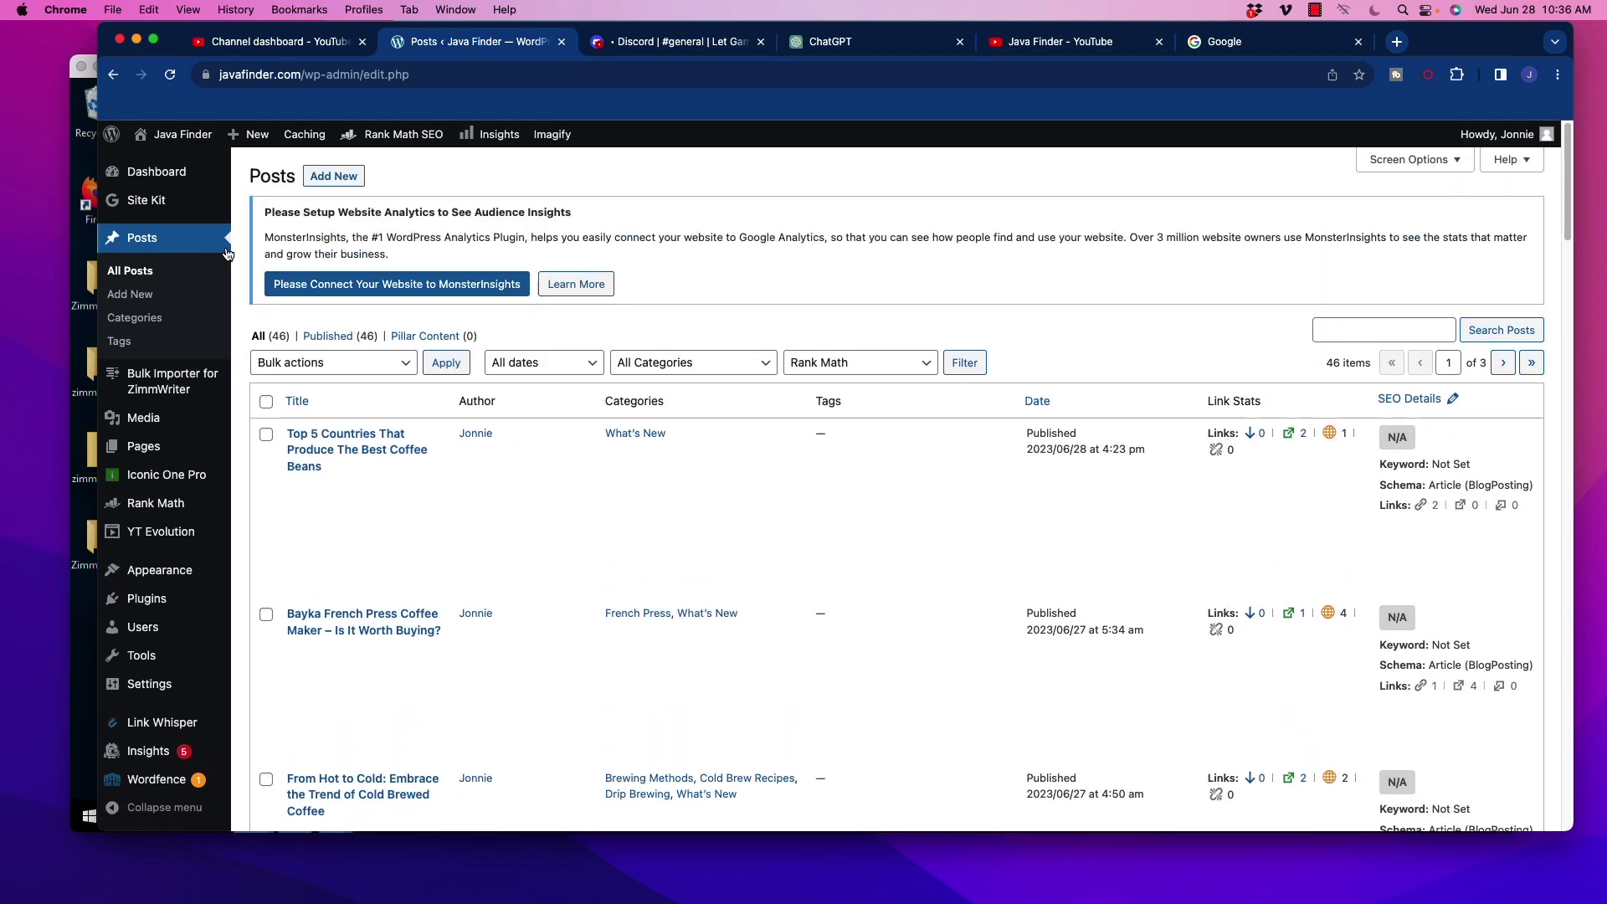
Step: Visit the live Java Finder site and skim the Top 5 Countries coffee beans post
{"action": "left_click", "coordinate": [155, 176]}
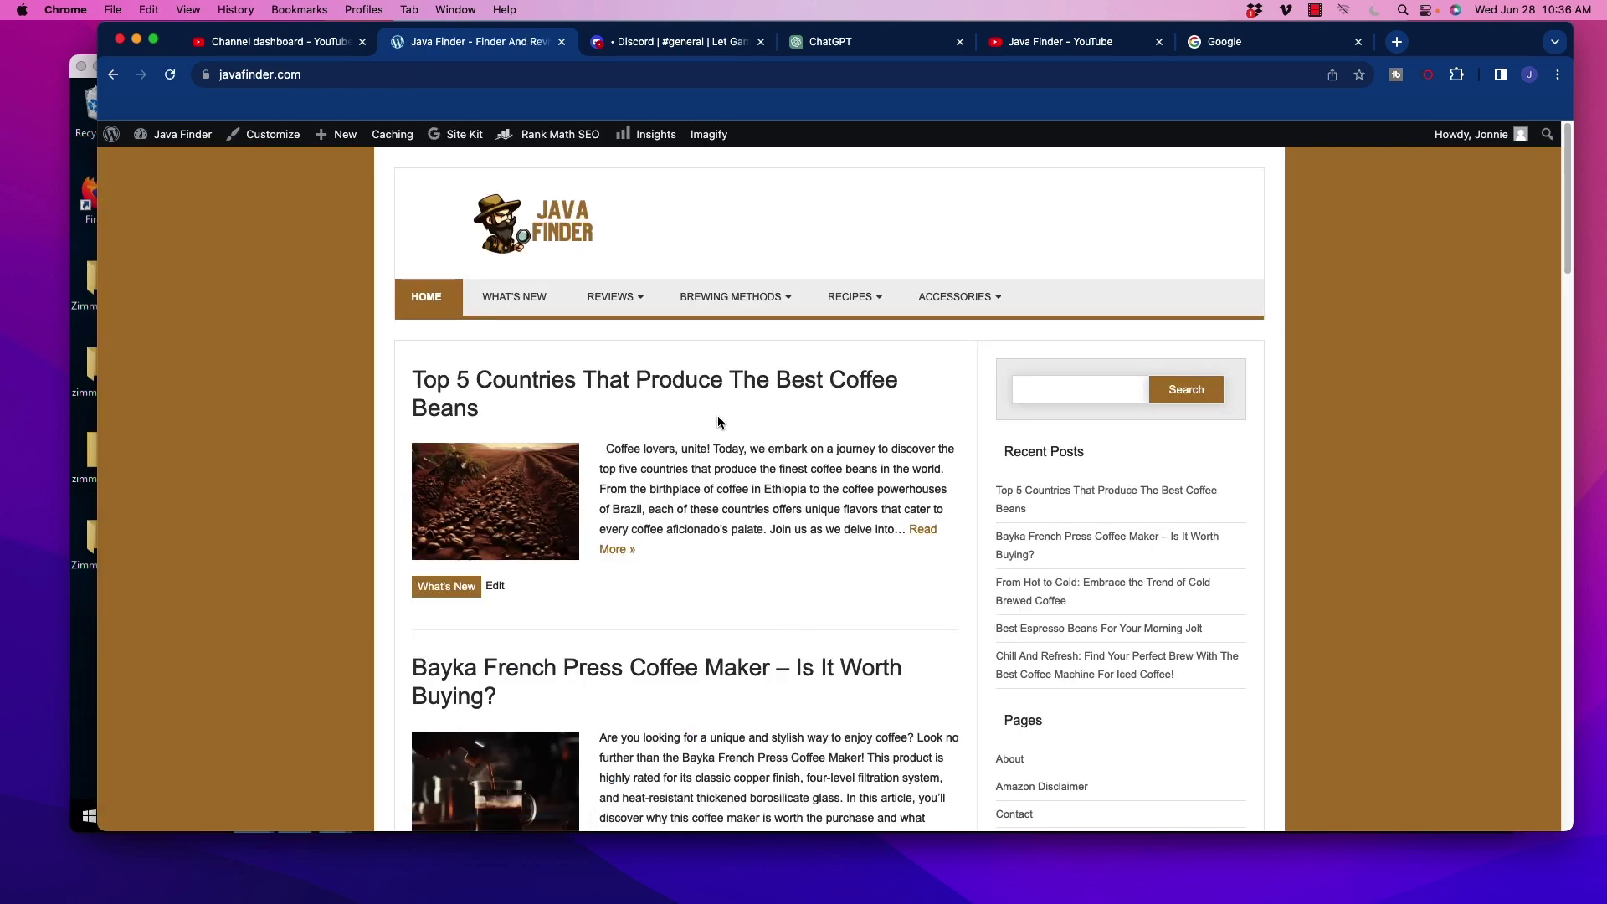
{"action": "left_click", "coordinate": [604, 385]}
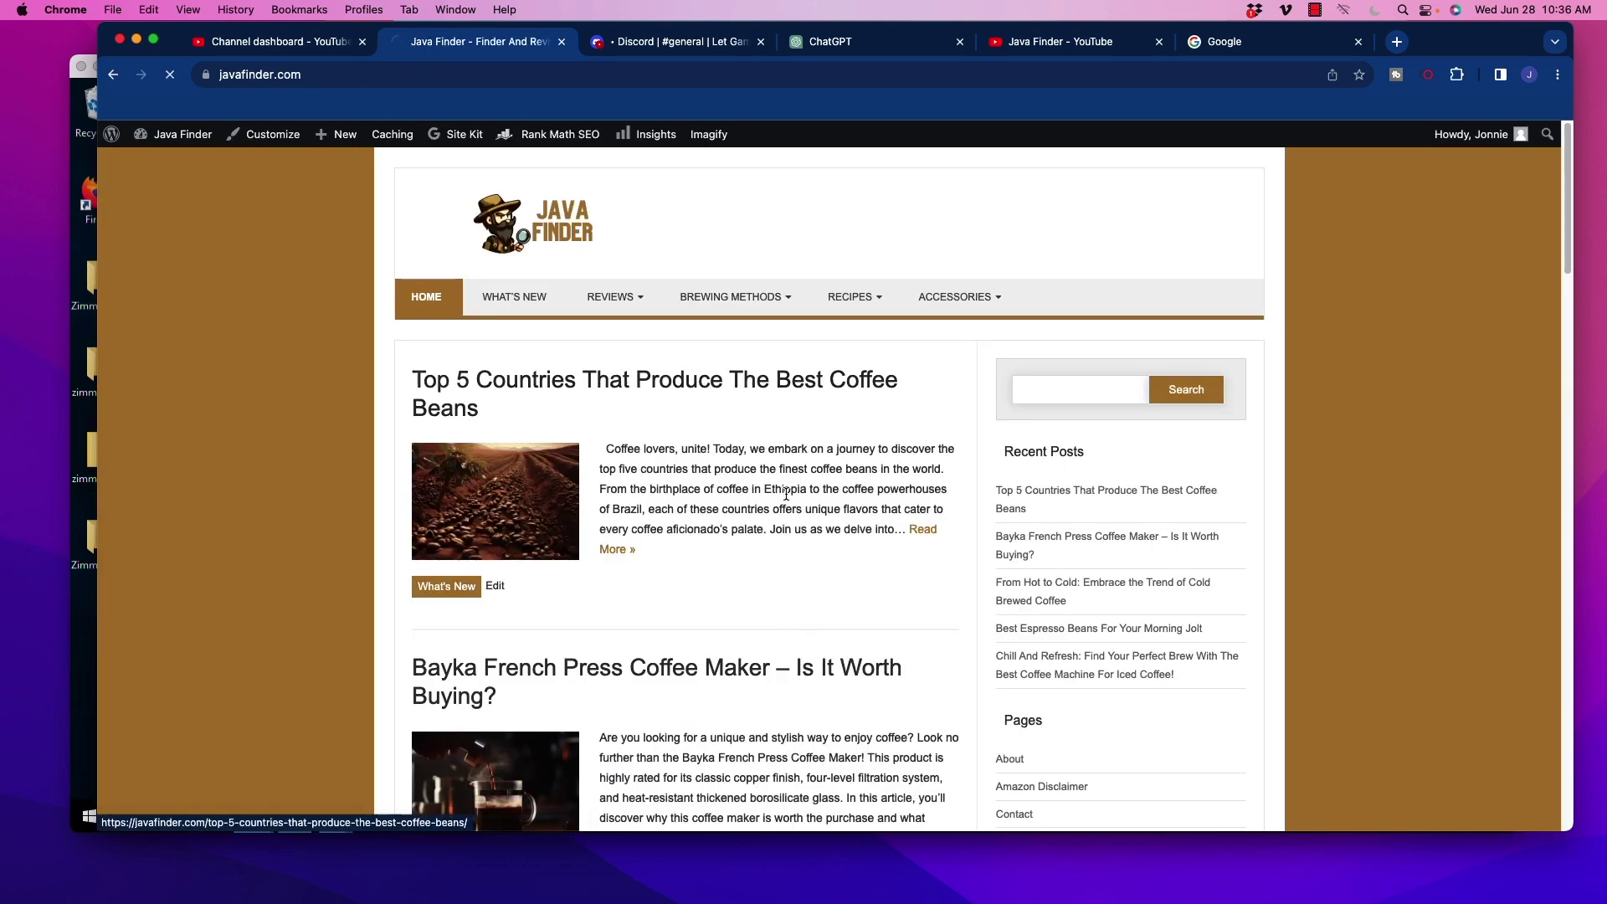
{"action": "scroll", "coordinate": [753, 469], "scroll_direction": "down", "scroll_amount": 5}
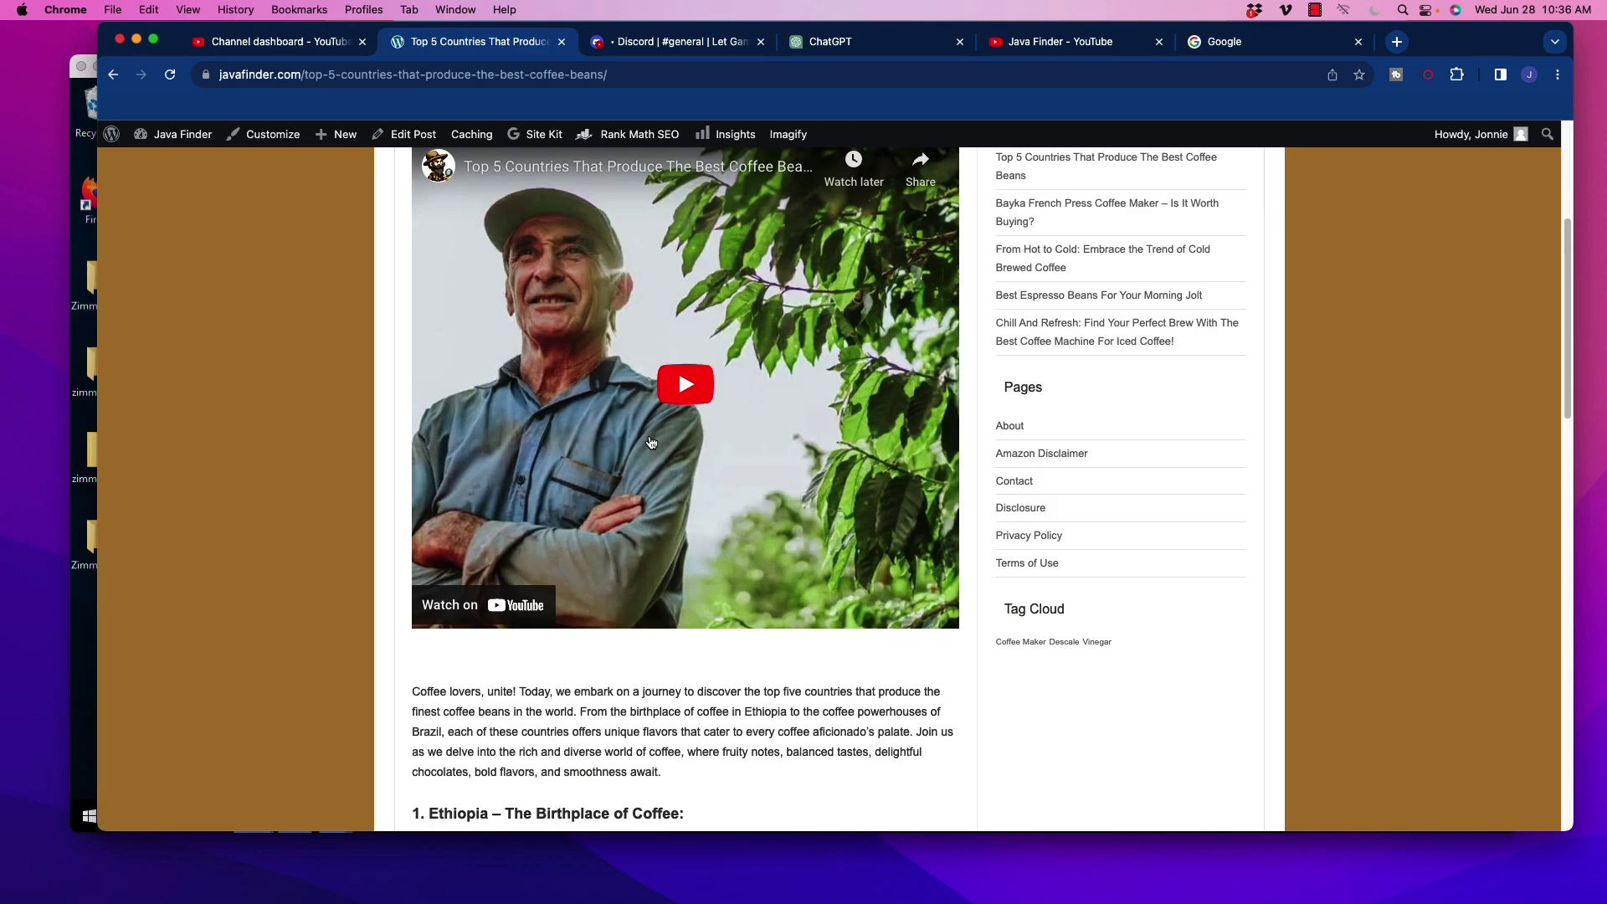
{"action": "scroll", "coordinate": [586, 335], "scroll_direction": "up", "scroll_amount": 5}
Step: Go back to the home page and open the Best Espresso Beans For Your Morning Jolt post
{"action": "left_click", "coordinate": [426, 296]}
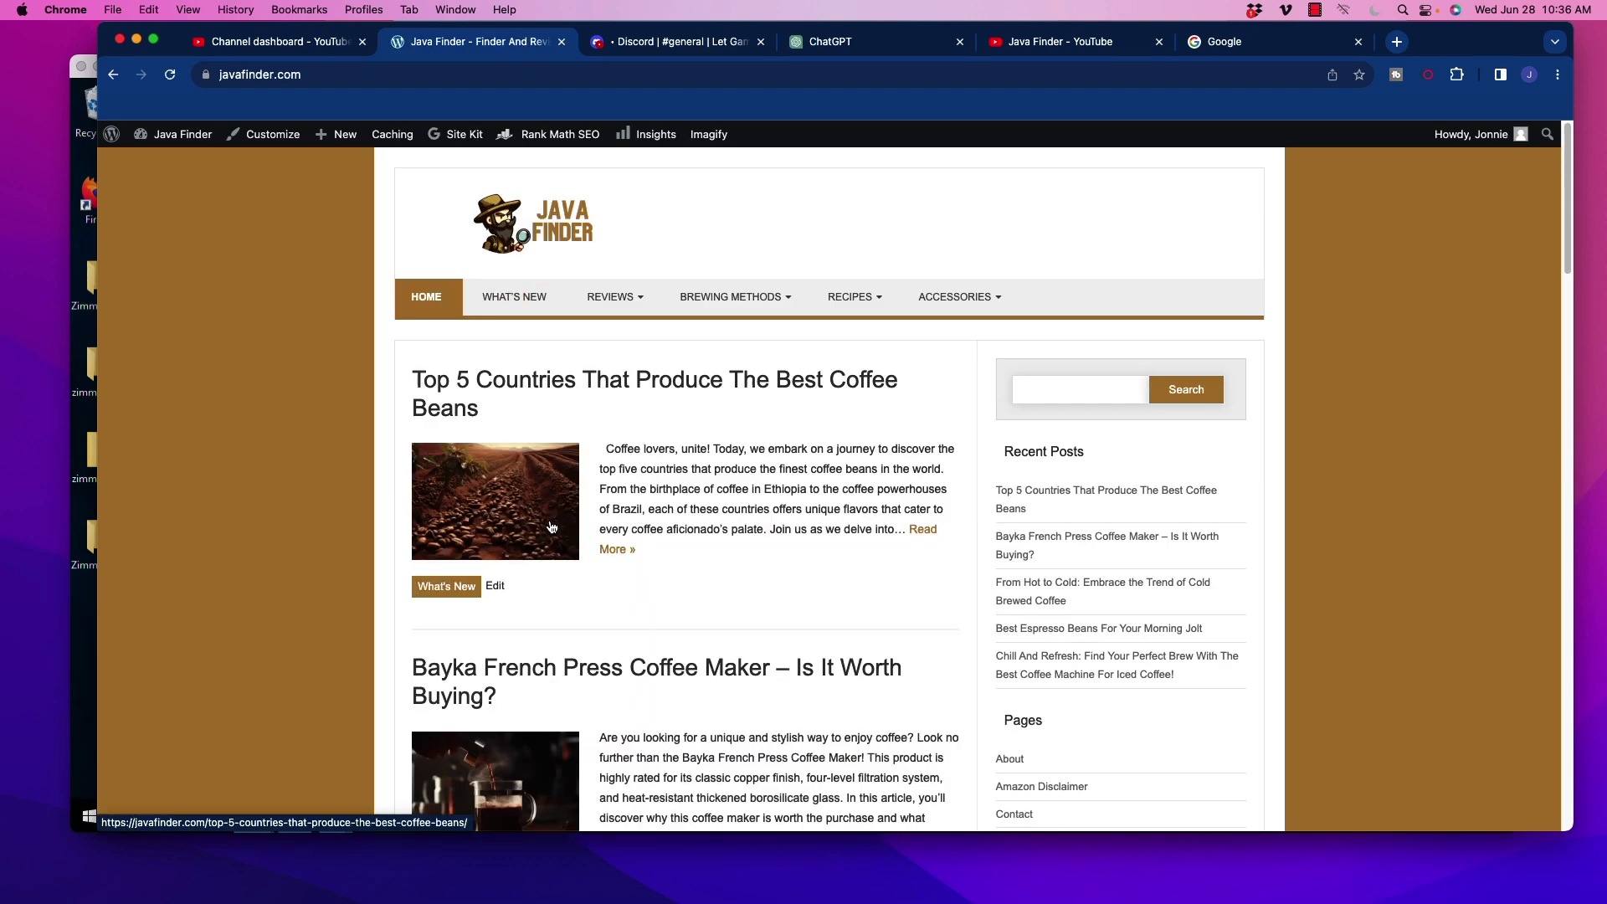
{"action": "scroll", "coordinate": [620, 559], "scroll_direction": "down", "scroll_amount": 2}
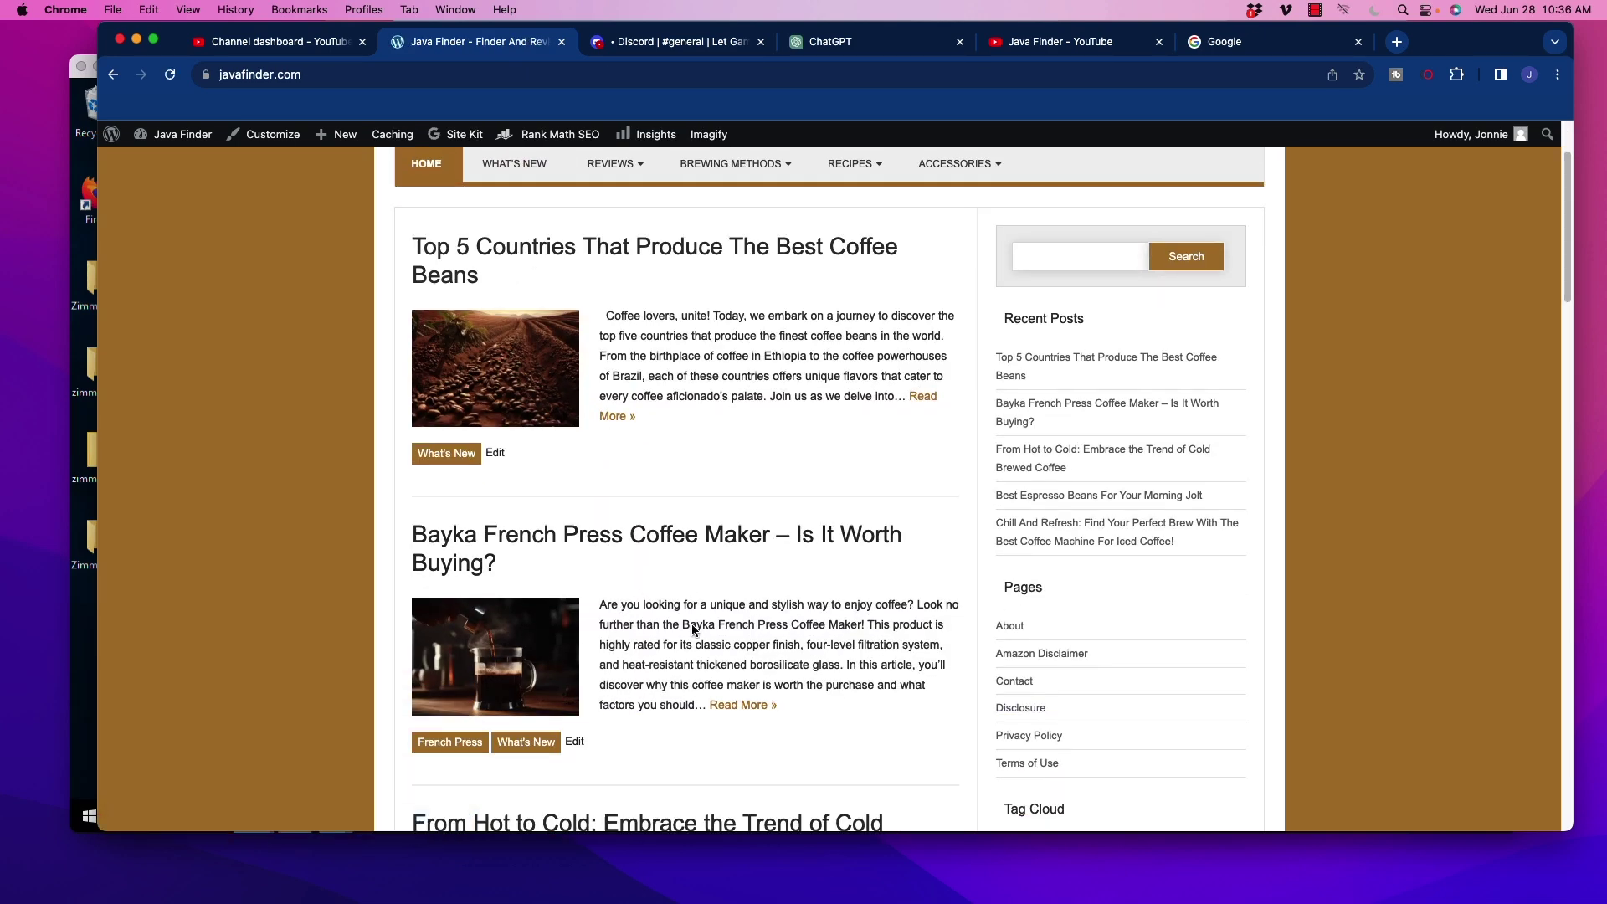
{"action": "scroll", "coordinate": [673, 597], "scroll_direction": "down", "scroll_amount": 2}
{"action": "scroll", "coordinate": [673, 598], "scroll_direction": "down", "scroll_amount": 2}
{"action": "scroll", "coordinate": [736, 563], "scroll_direction": "down", "scroll_amount": 4}
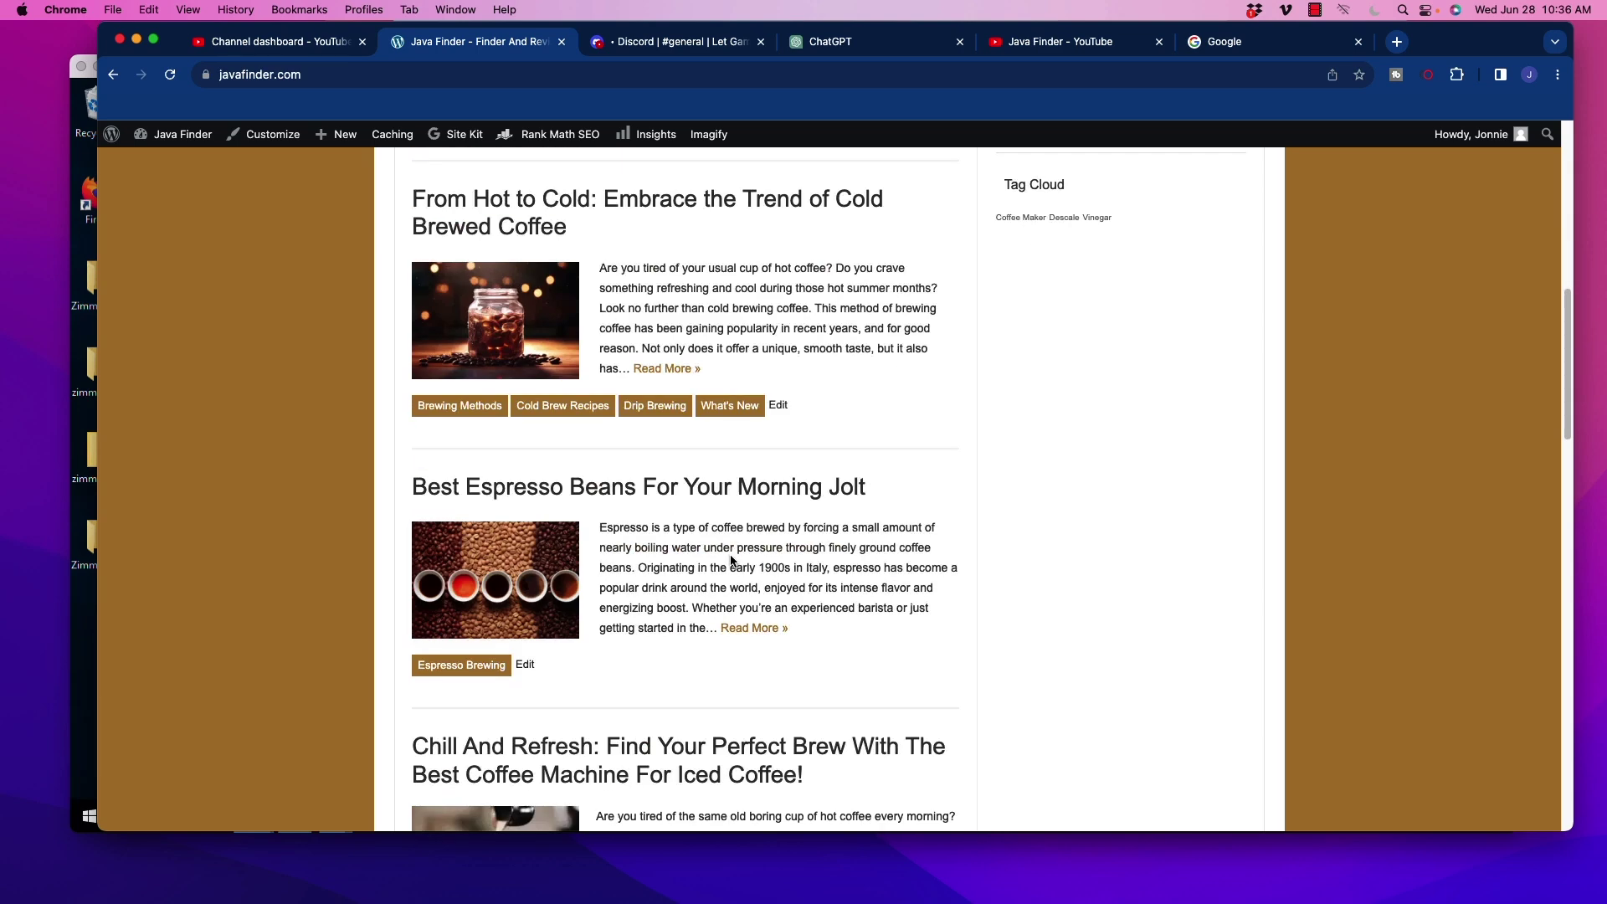
{"action": "scroll", "coordinate": [731, 561], "scroll_direction": "up", "scroll_amount": 2}
{"action": "left_click", "coordinate": [670, 638]}
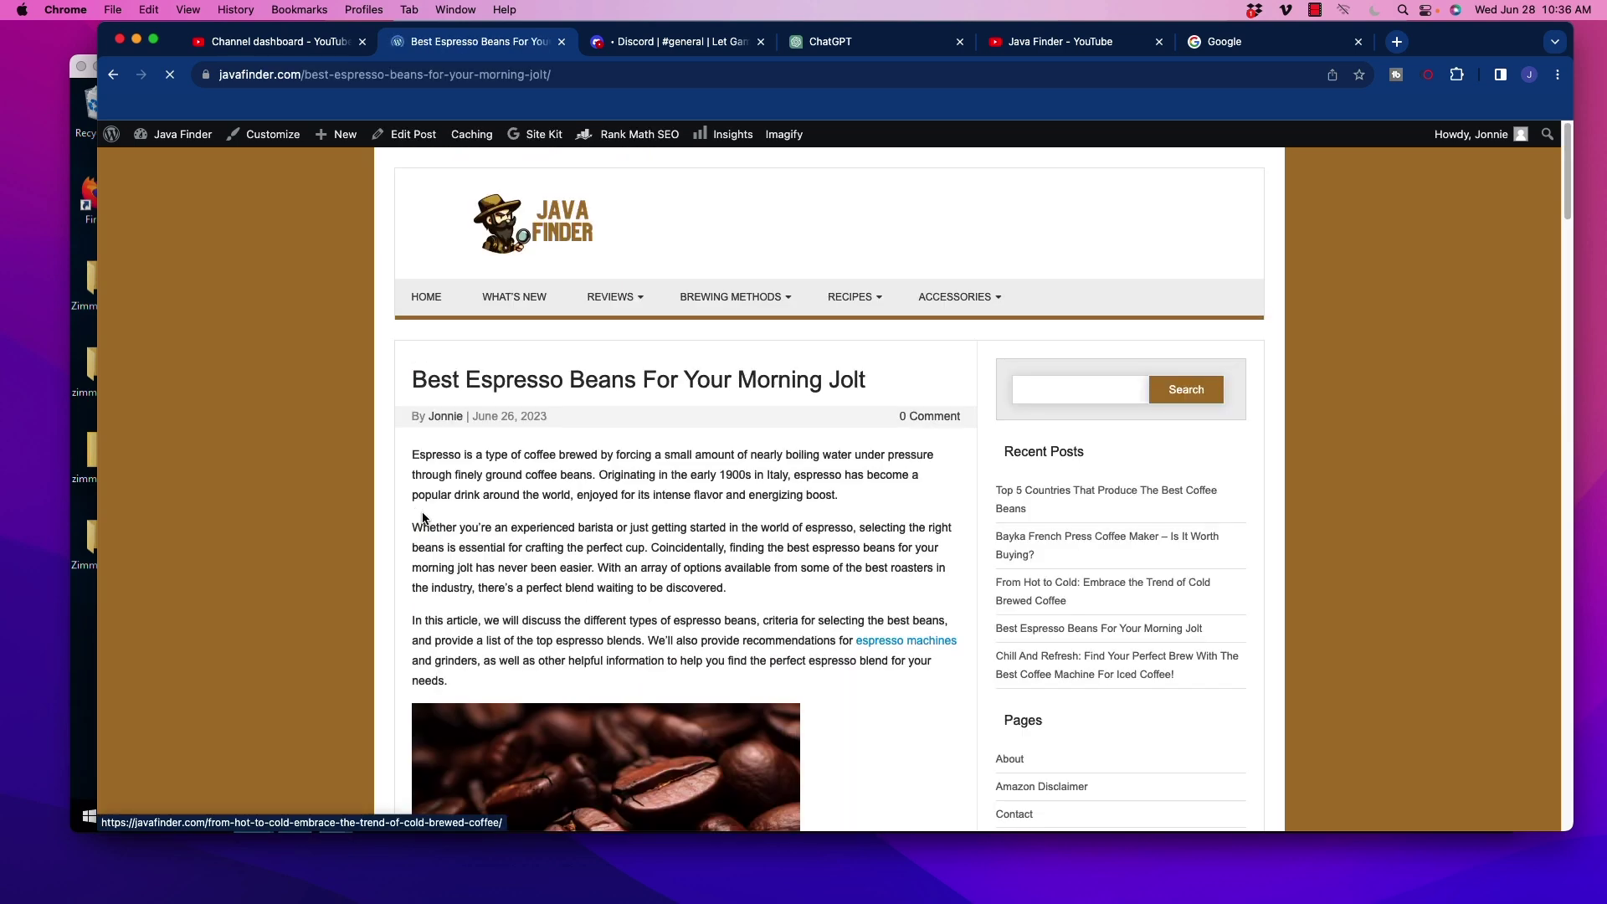
{"action": "scroll", "coordinate": [947, 508], "scroll_direction": "down", "scroll_amount": 4}
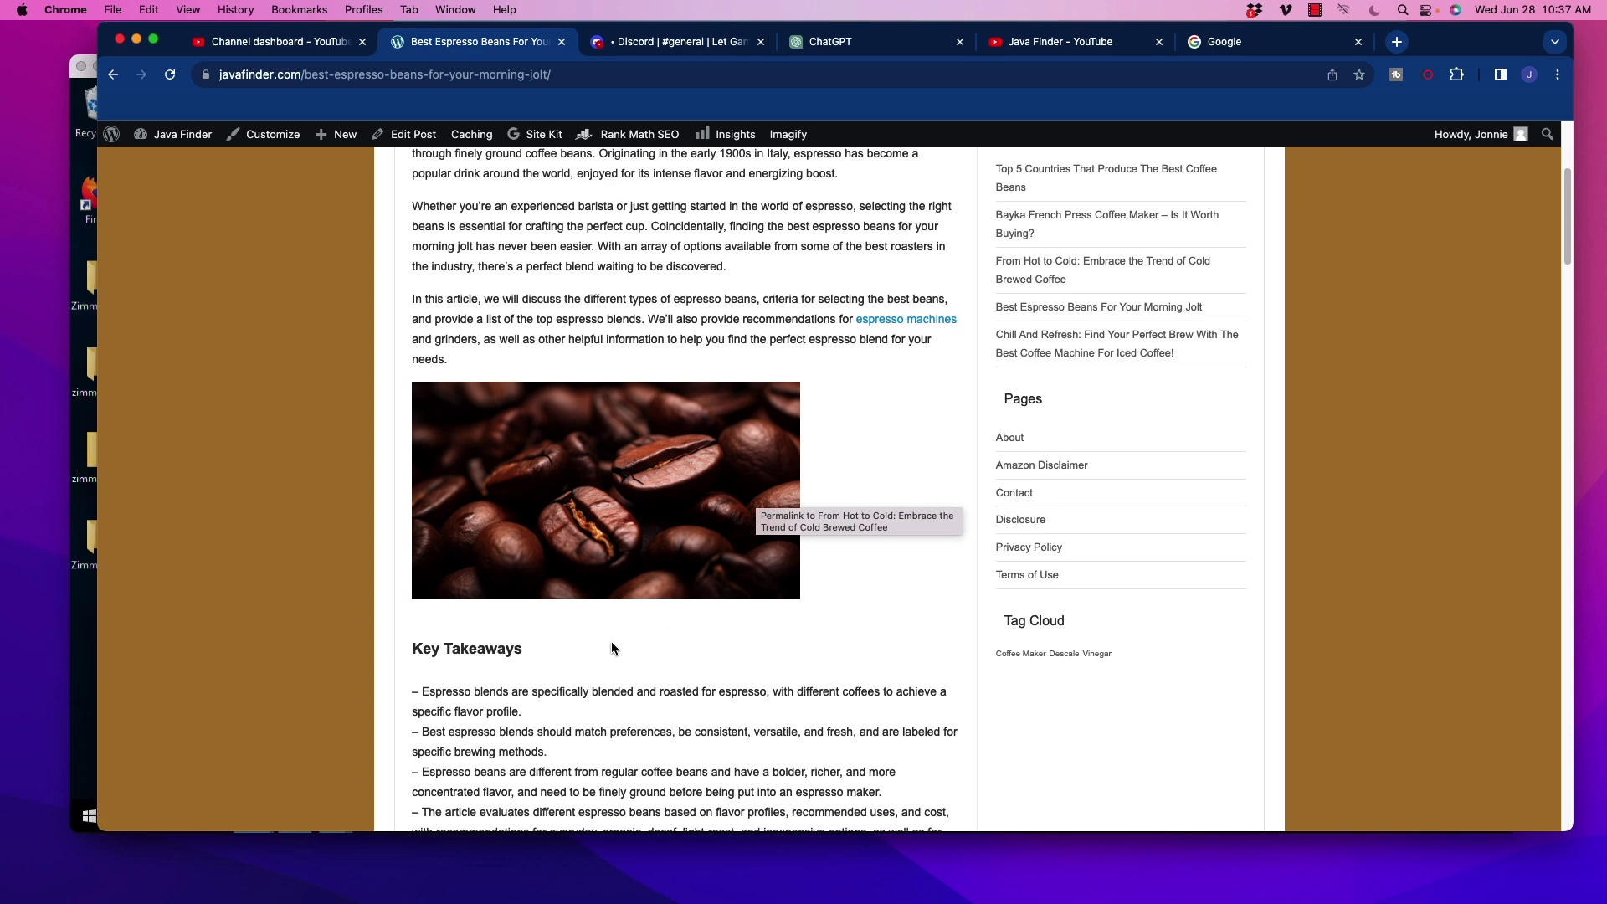
{"action": "scroll", "coordinate": [611, 641], "scroll_direction": "down", "scroll_amount": 12}
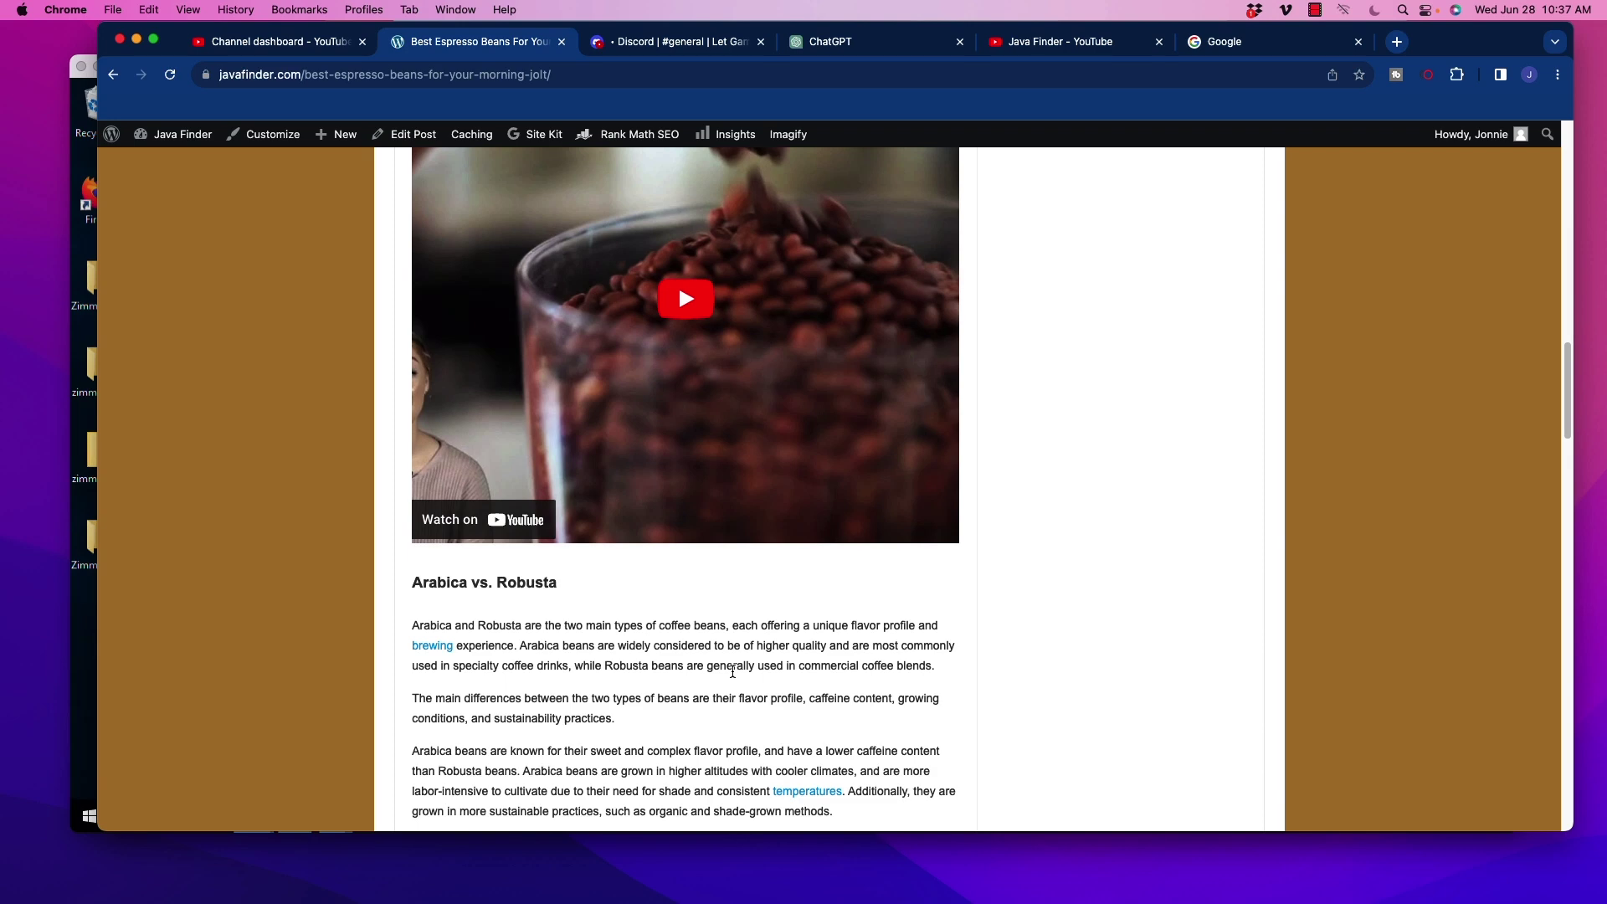
{"action": "scroll", "coordinate": [733, 671], "scroll_direction": "down", "scroll_amount": 7}
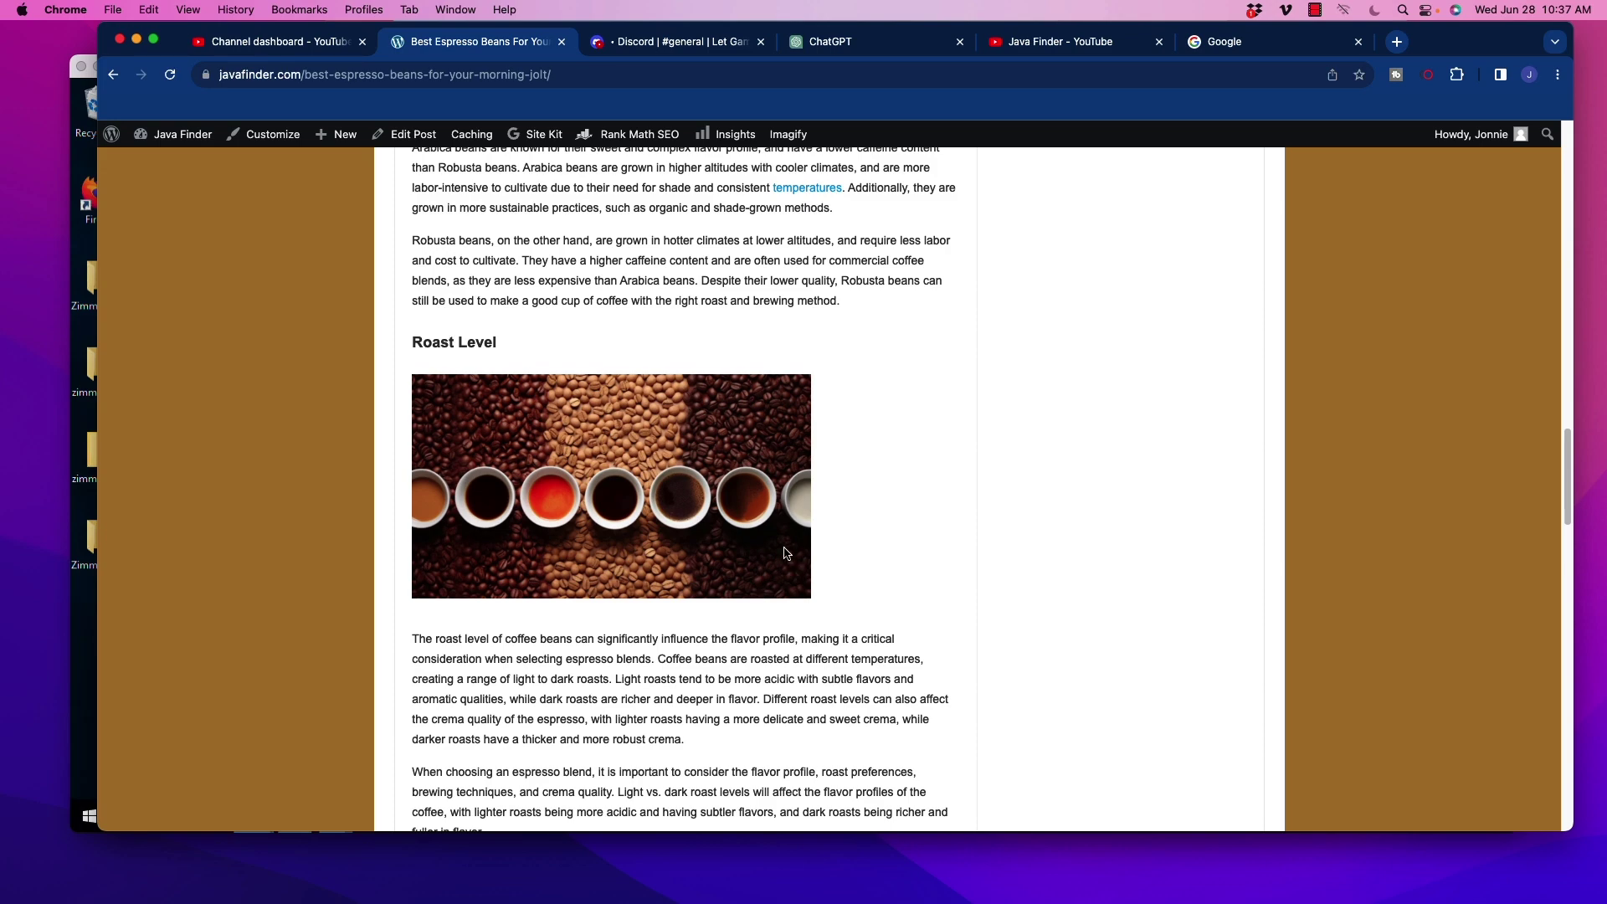
{"action": "scroll", "coordinate": [723, 459], "scroll_direction": "down", "scroll_amount": 2}
{"action": "scroll", "coordinate": [695, 466], "scroll_direction": "down", "scroll_amount": 3}
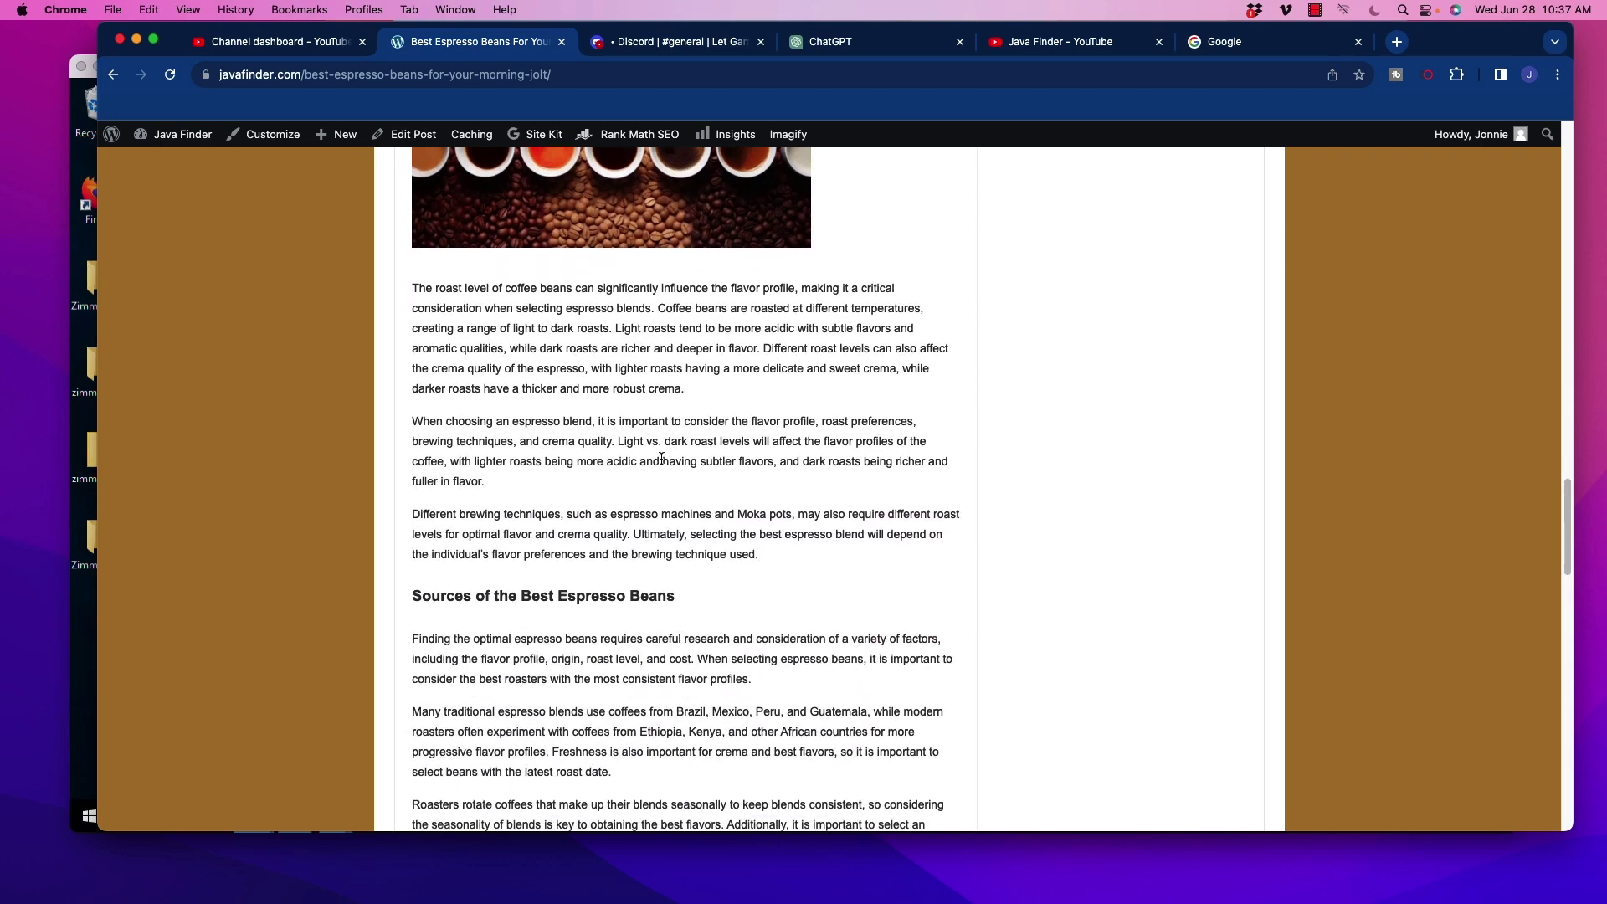
{"action": "scroll", "coordinate": [669, 471], "scroll_direction": "up", "scroll_amount": 10}
{"action": "scroll", "coordinate": [658, 473], "scroll_direction": "up", "scroll_amount": 10}
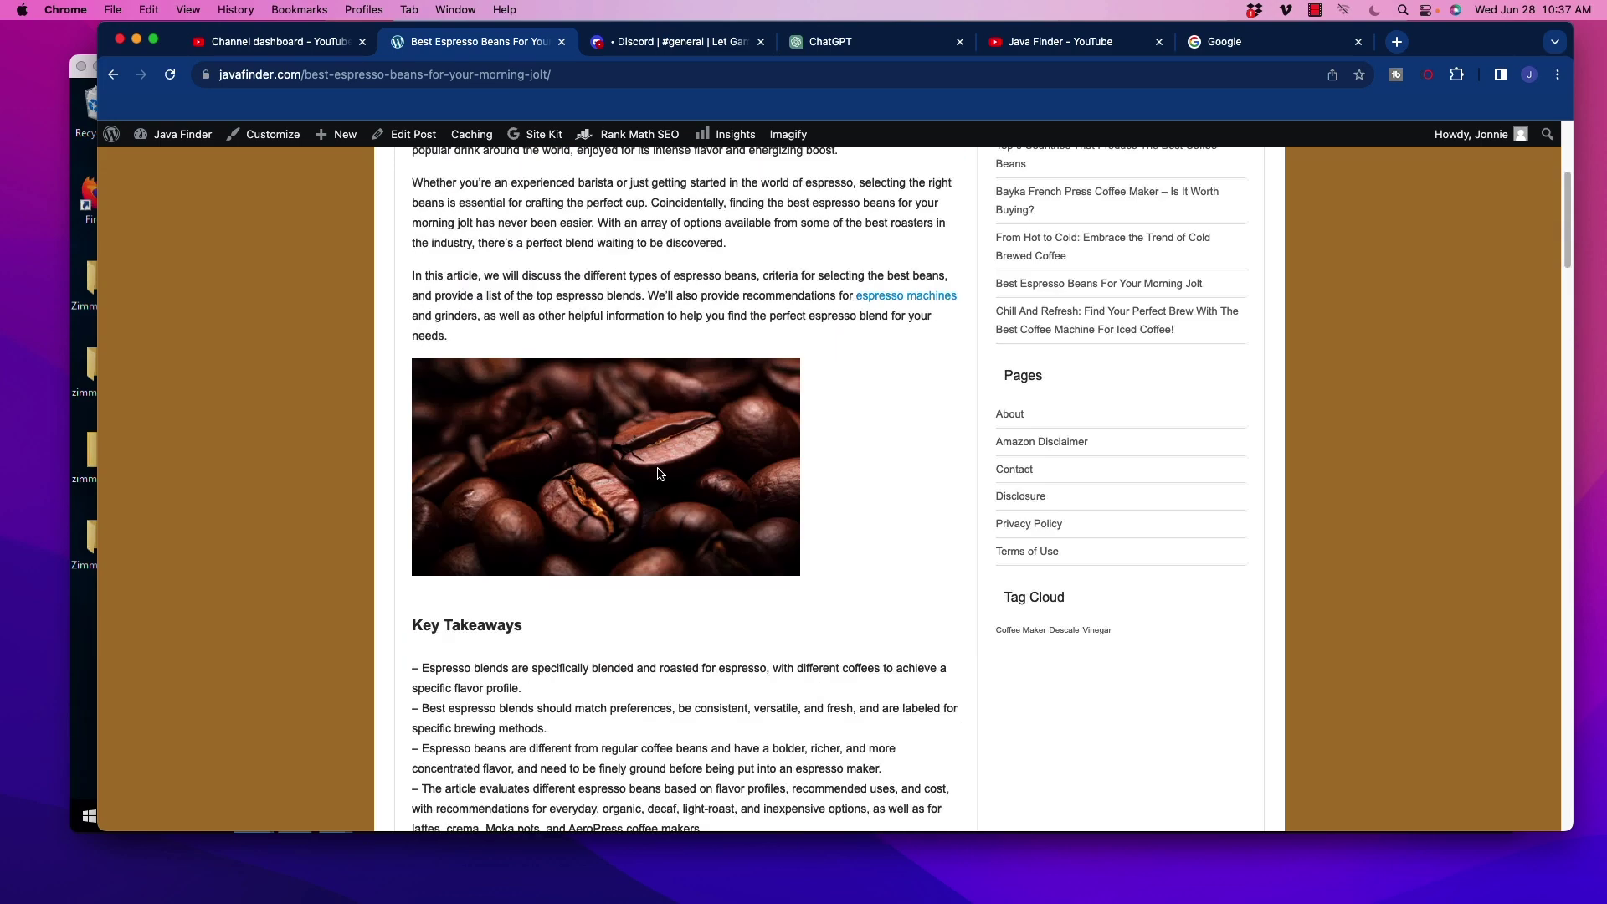
{"action": "scroll", "coordinate": [658, 494], "scroll_direction": "down", "scroll_amount": 5}
{"action": "scroll", "coordinate": [529, 328], "scroll_direction": "down", "scroll_amount": 10}
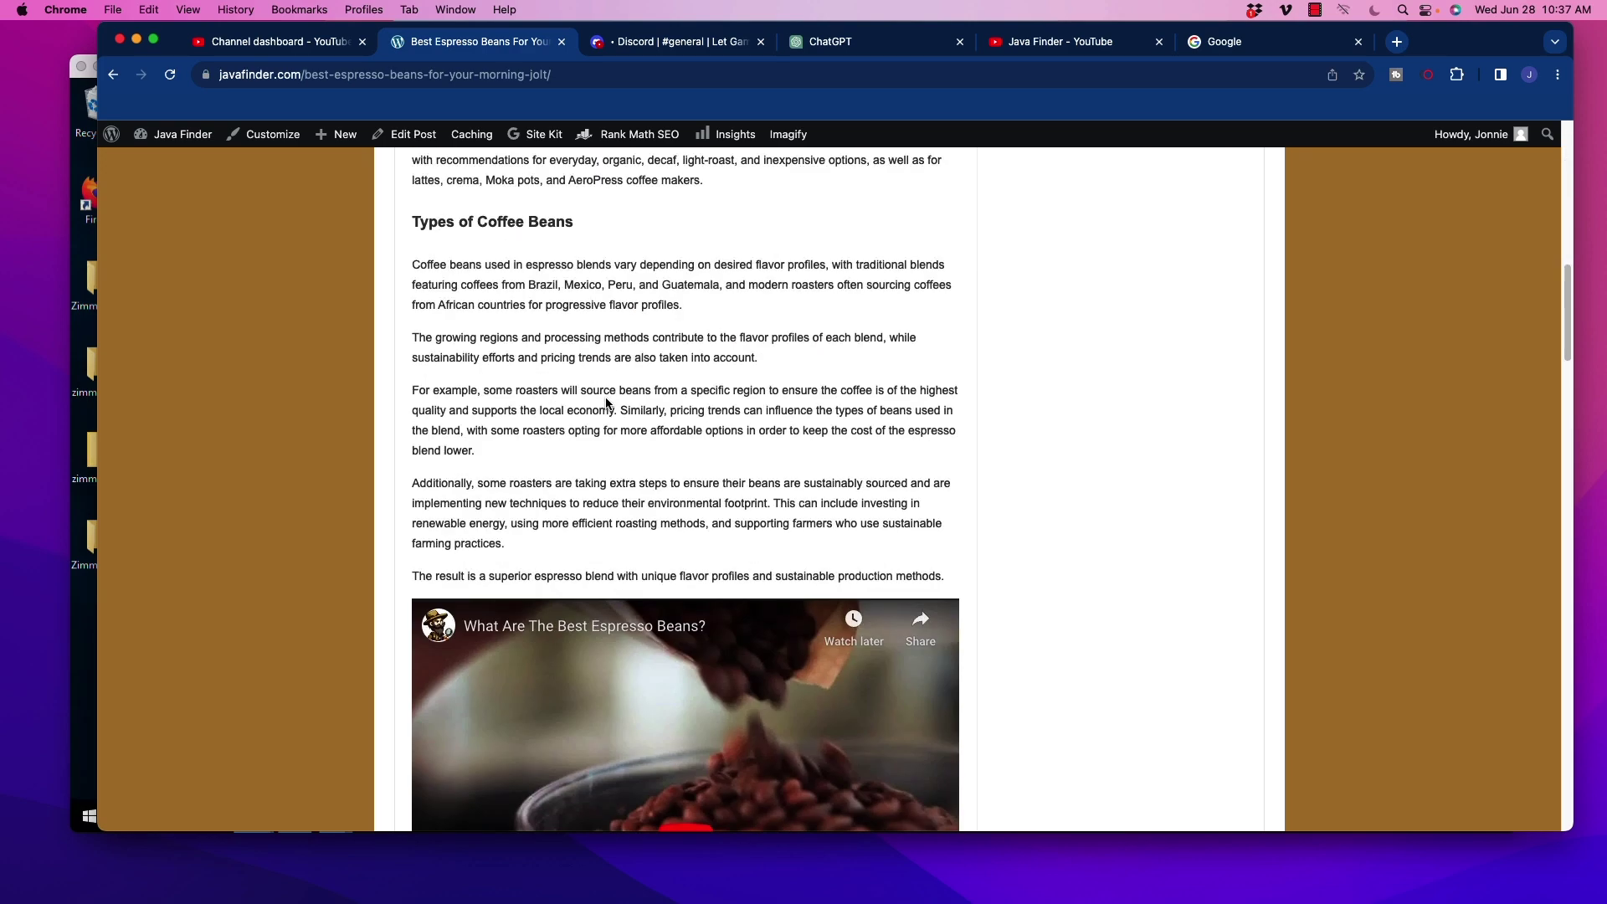
{"action": "scroll", "coordinate": [653, 335], "scroll_direction": "up", "scroll_amount": 15}
{"action": "scroll", "coordinate": [611, 681], "scroll_direction": "down", "scroll_amount": 4}
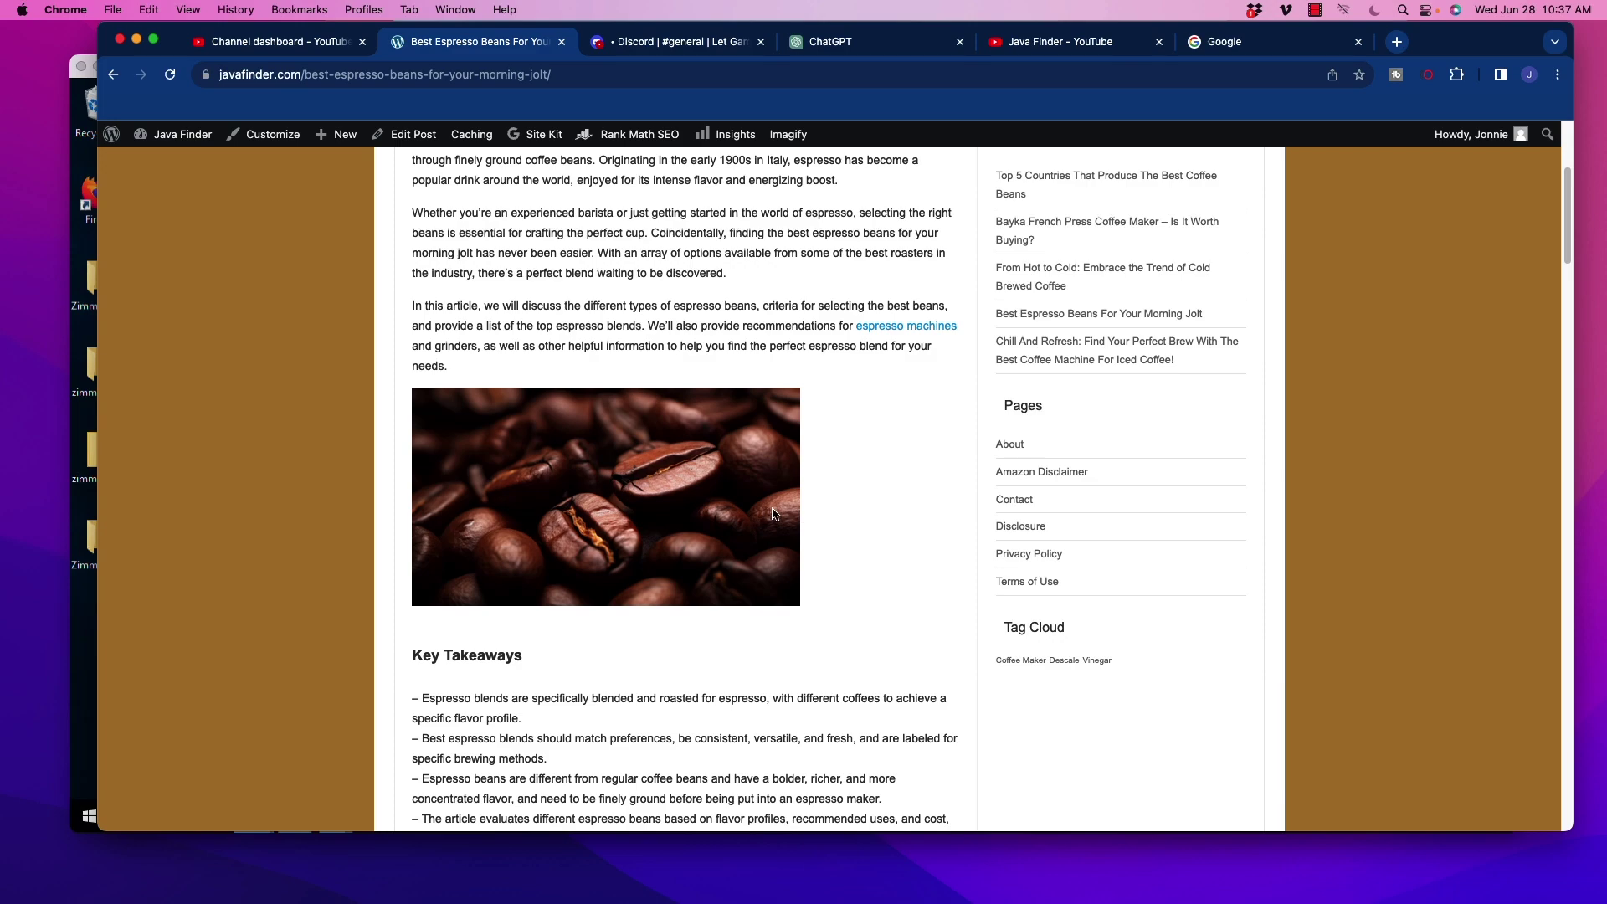
{"action": "scroll", "coordinate": [766, 520], "scroll_direction": "down", "scroll_amount": 6}
{"action": "scroll", "coordinate": [766, 520], "scroll_direction": "down", "scroll_amount": 15}
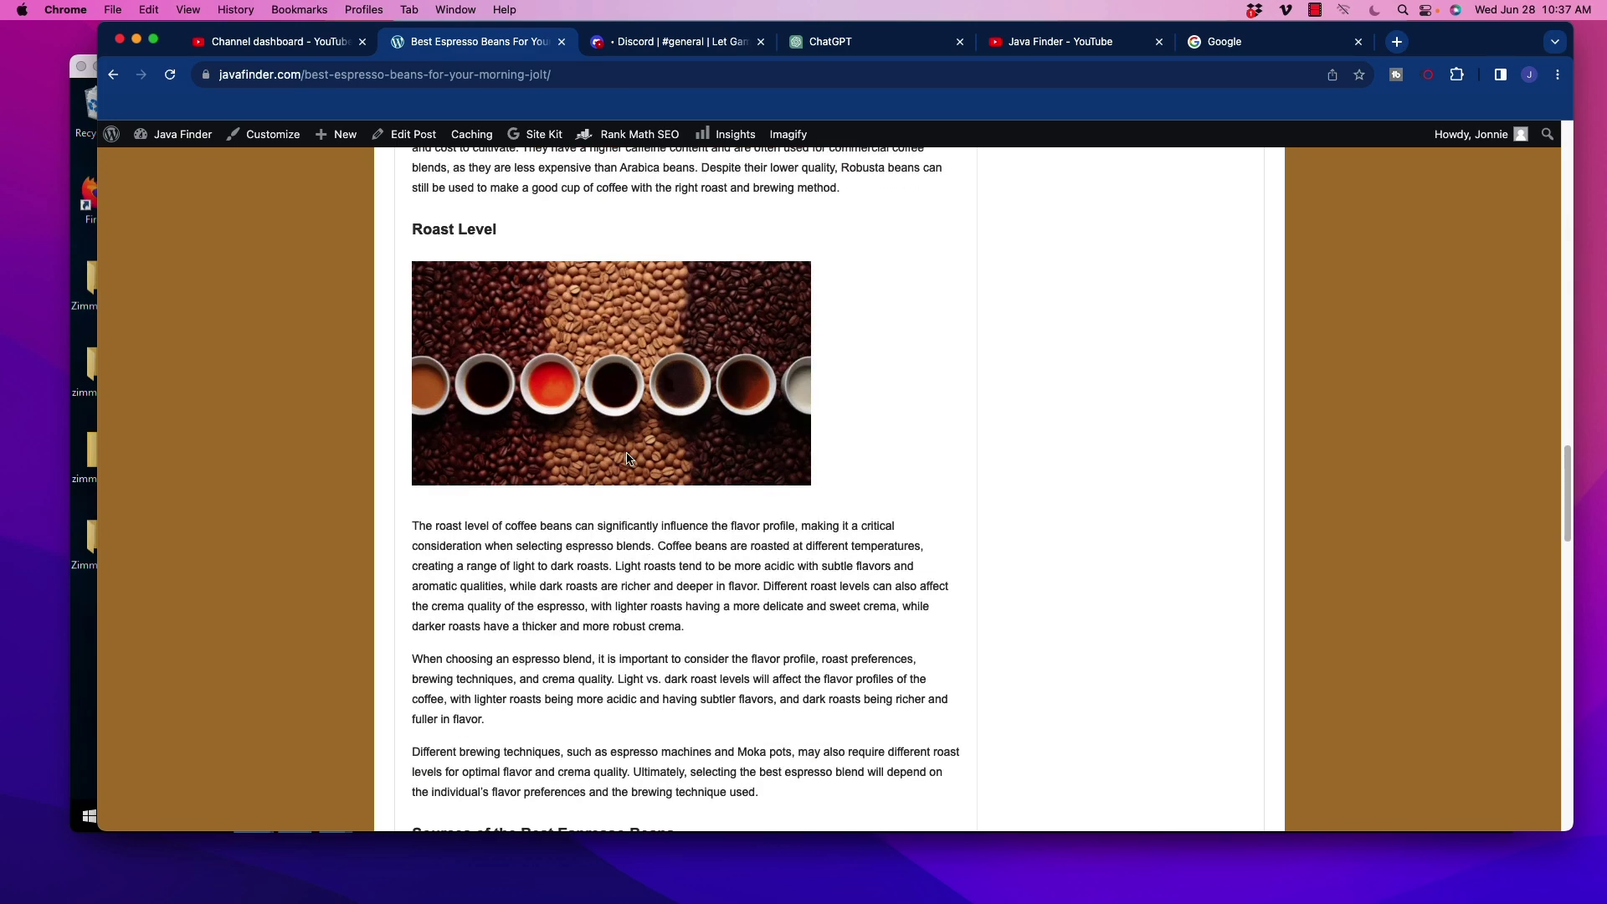
{"action": "scroll", "coordinate": [616, 555], "scroll_direction": "down", "scroll_amount": 20}
{"action": "scroll", "coordinate": [615, 555], "scroll_direction": "down", "scroll_amount": 4}
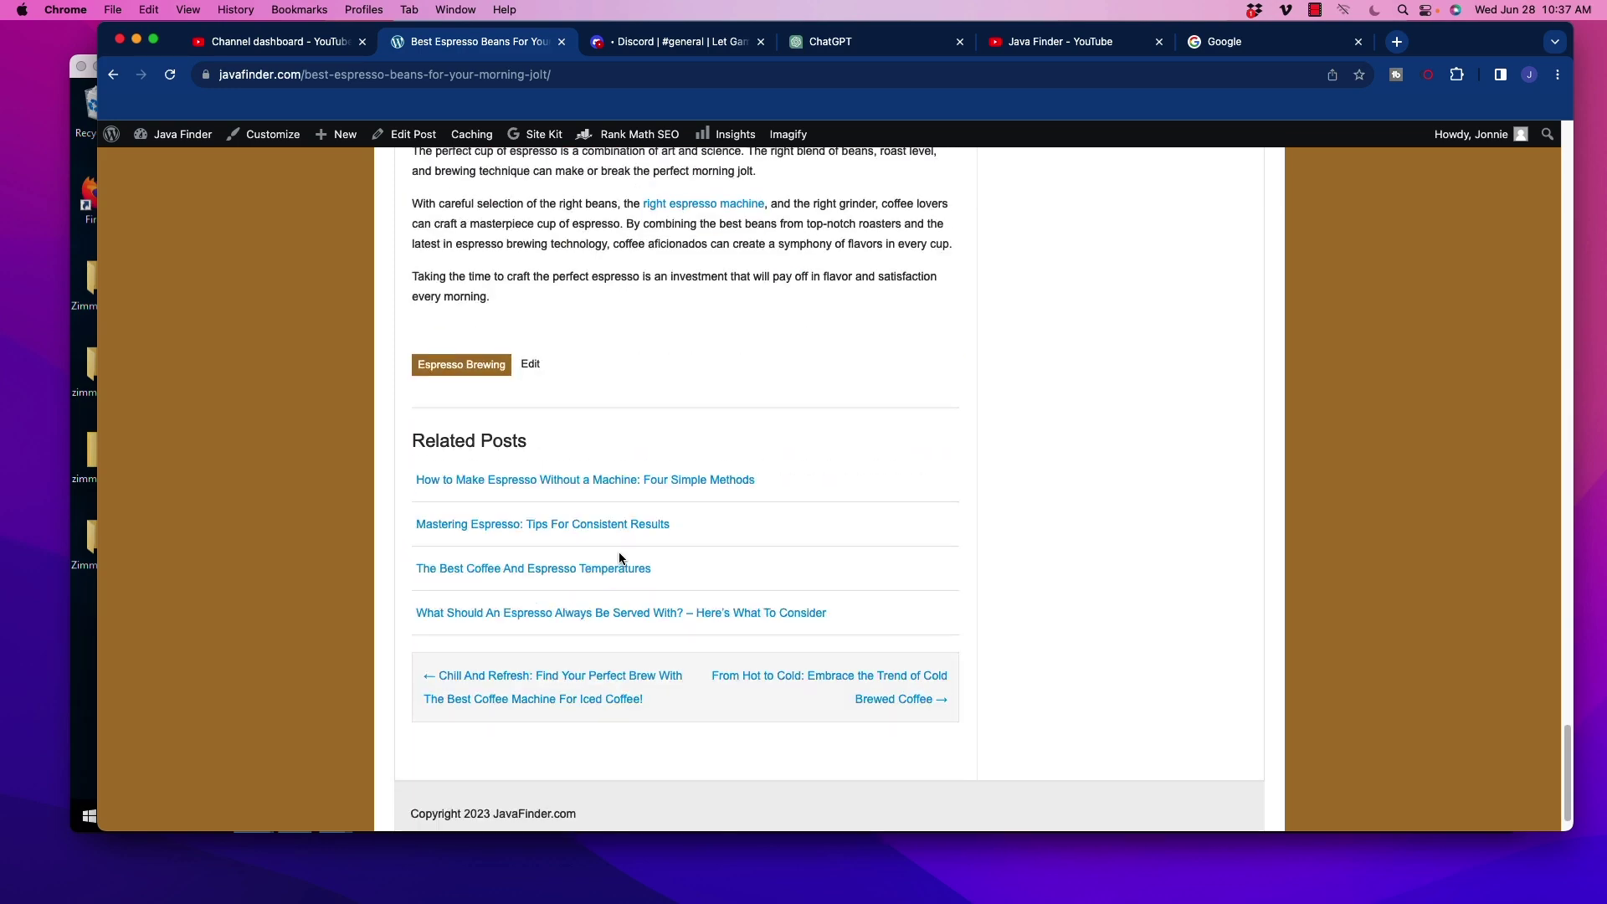
{"action": "scroll", "coordinate": [619, 551], "scroll_direction": "up", "scroll_amount": 20}
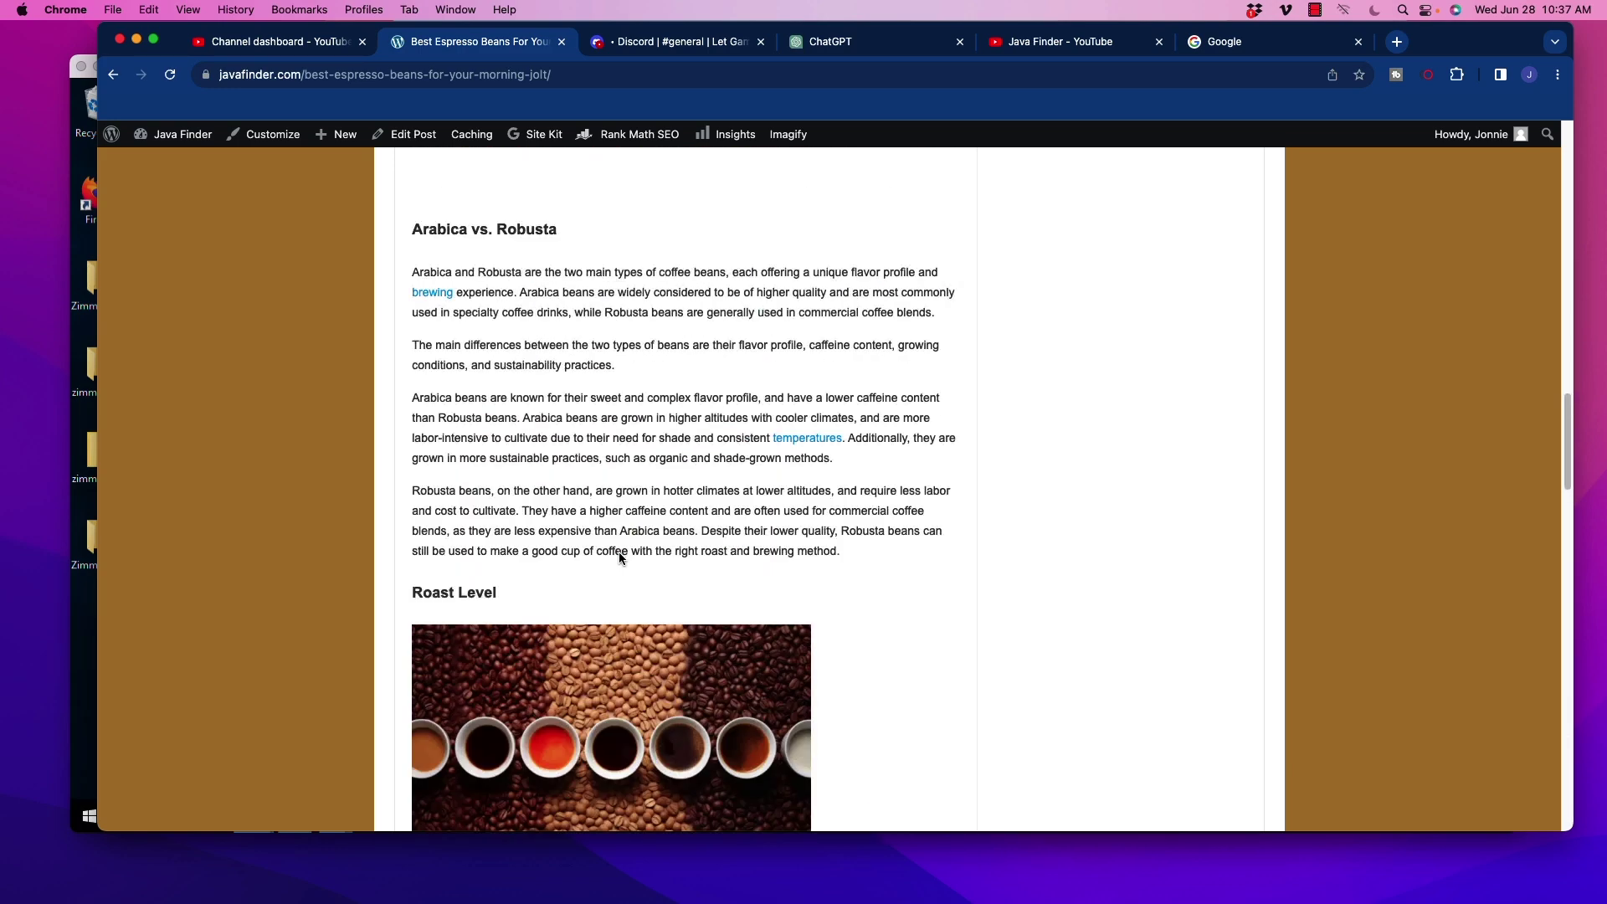
Step: Switch to Discord's #general channel and scroll through the Midjourney French press and coffee bean field images
{"action": "left_click", "coordinate": [702, 44]}
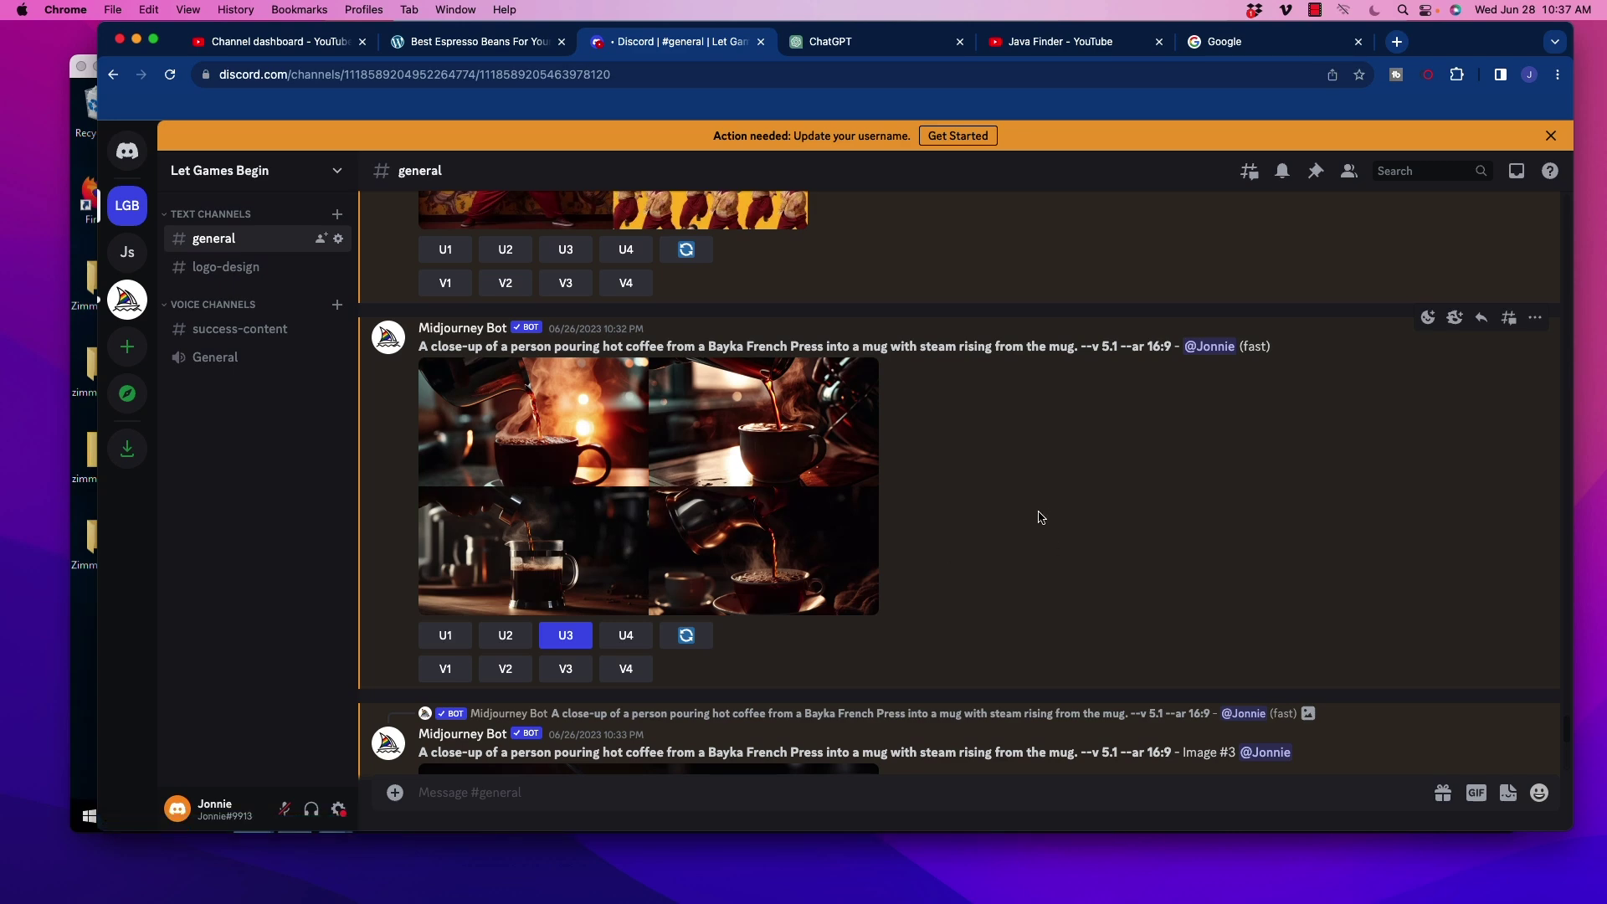
{"action": "scroll", "coordinate": [1010, 523], "scroll_direction": "down", "scroll_amount": 5}
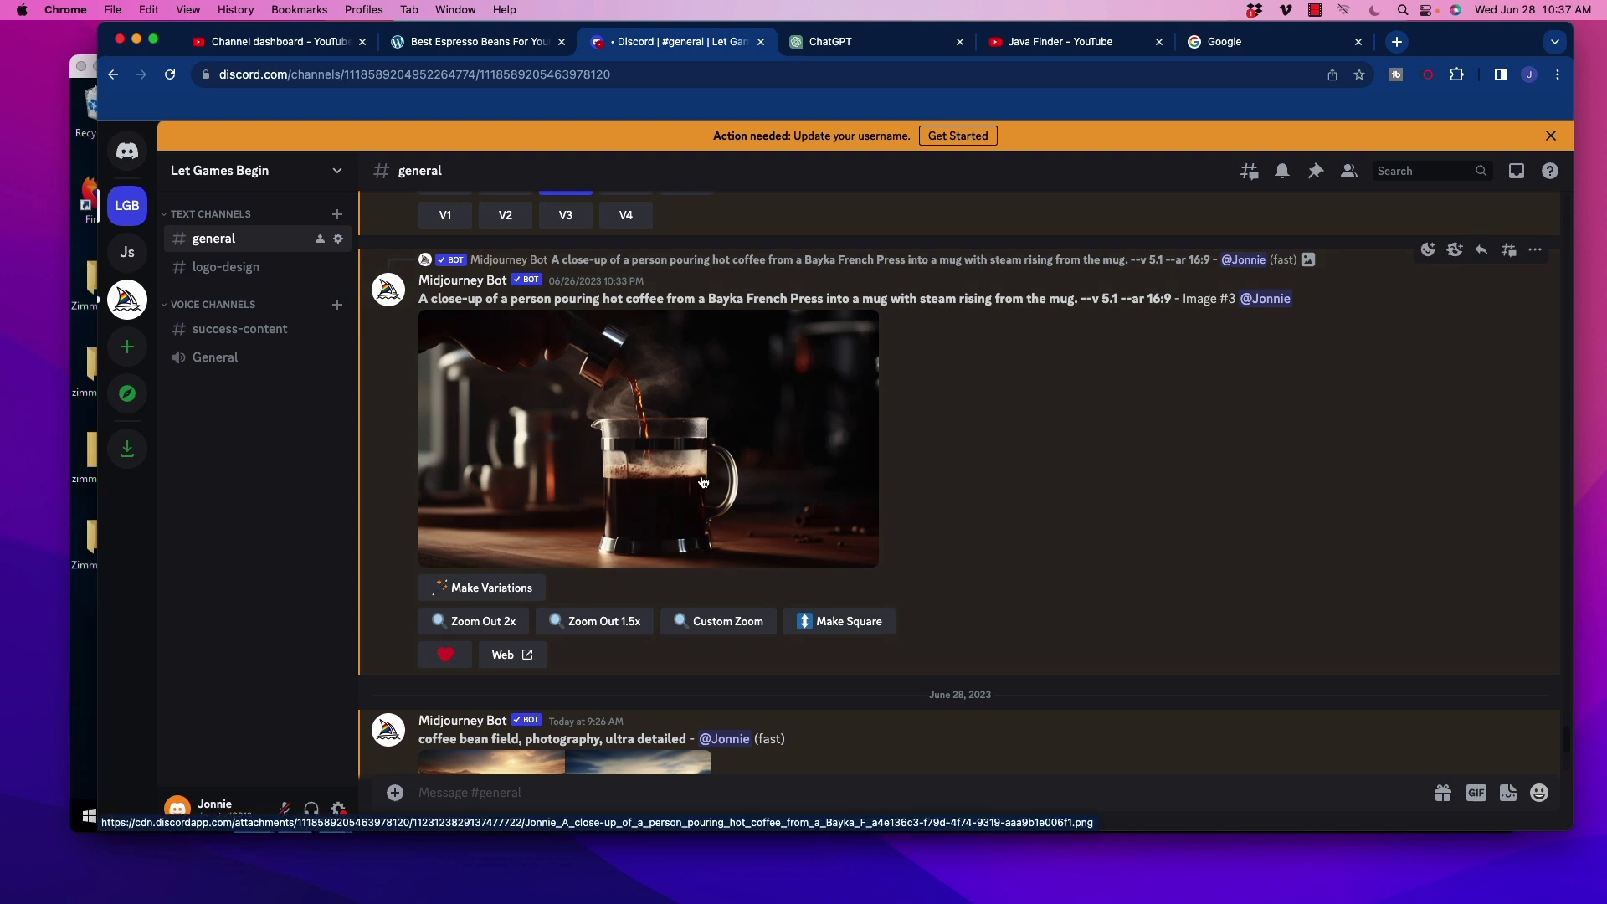
{"action": "scroll", "coordinate": [985, 515], "scroll_direction": "down", "scroll_amount": 3}
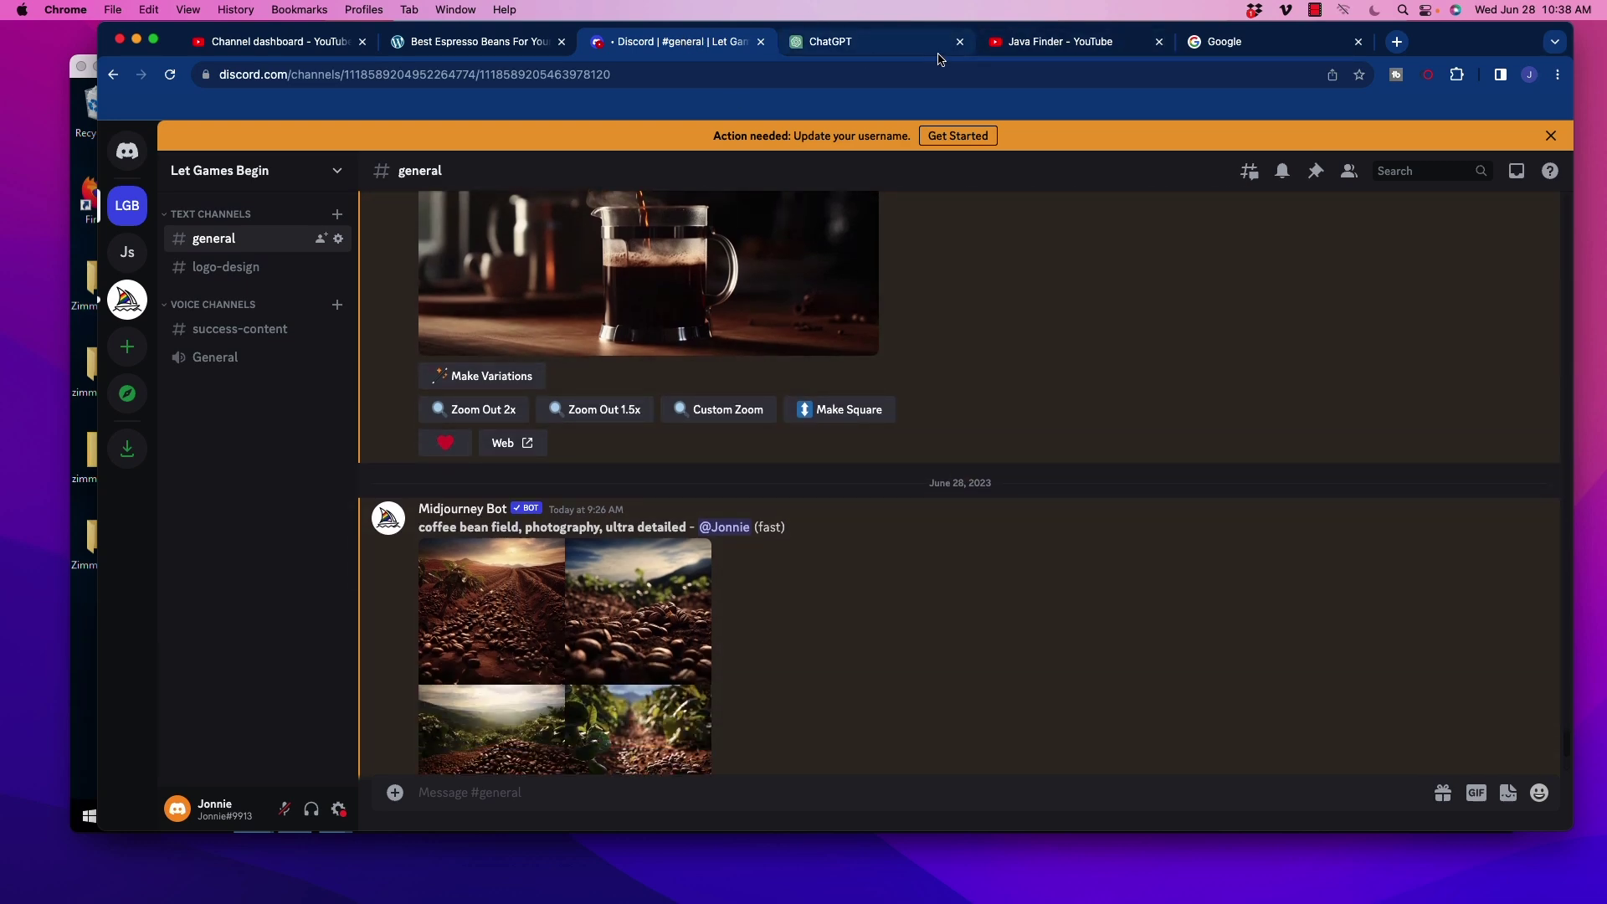
Step: Return to the 'Best Espresso Beans For Your Morning Jolt' post and scroll through its embedded YouTube videos
{"action": "left_click", "coordinate": [527, 46]}
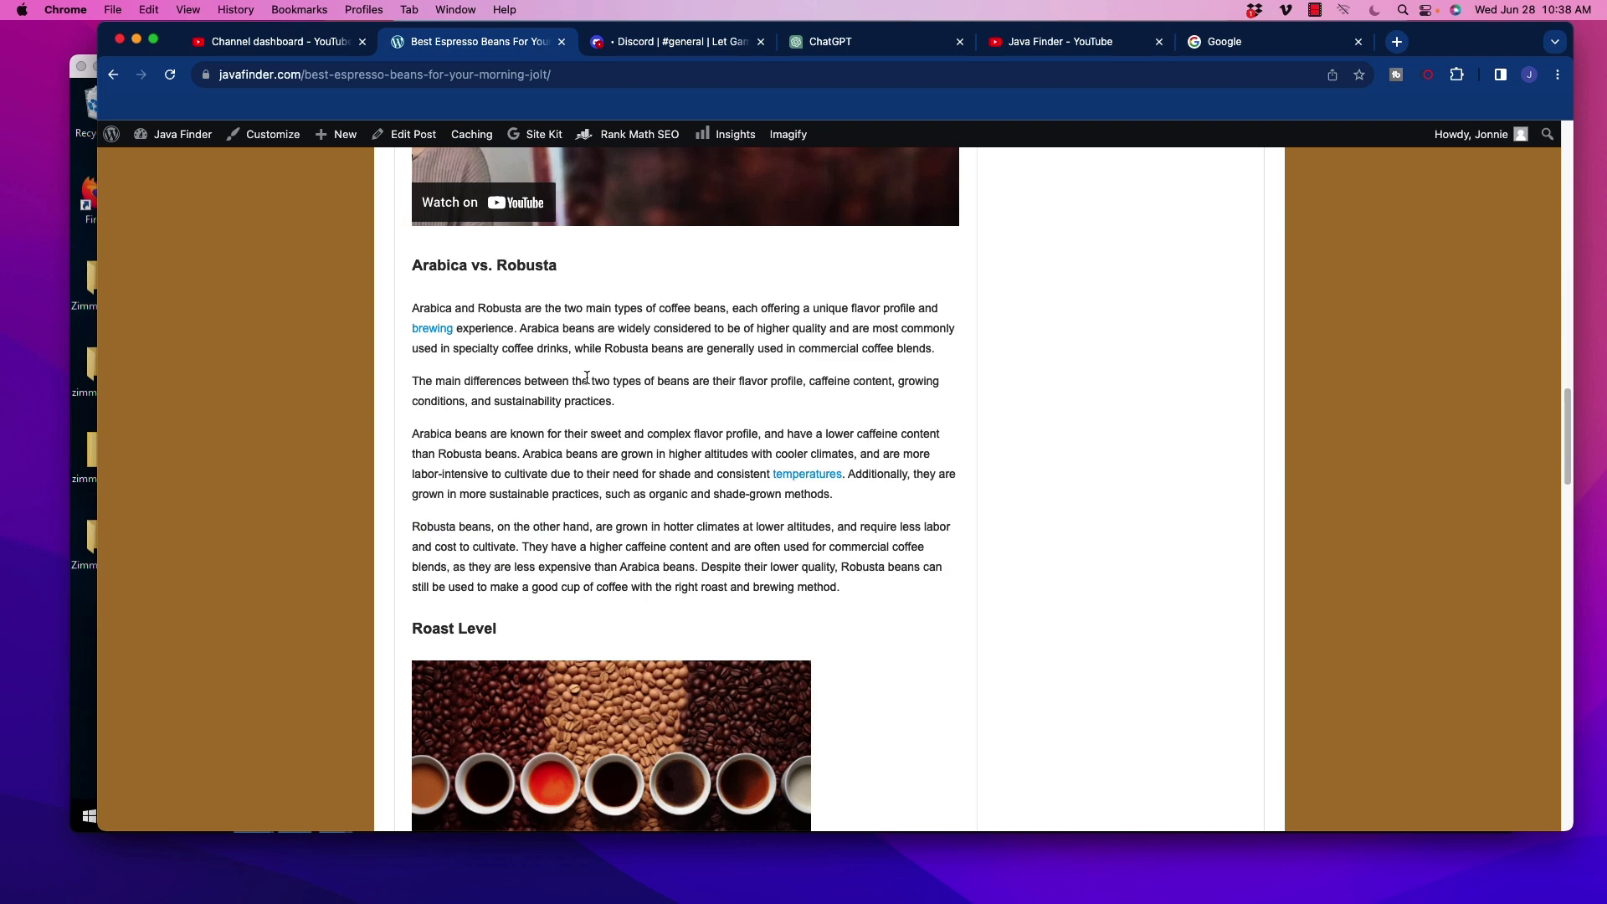
{"action": "scroll", "coordinate": [587, 379], "scroll_direction": "up", "scroll_amount": 15}
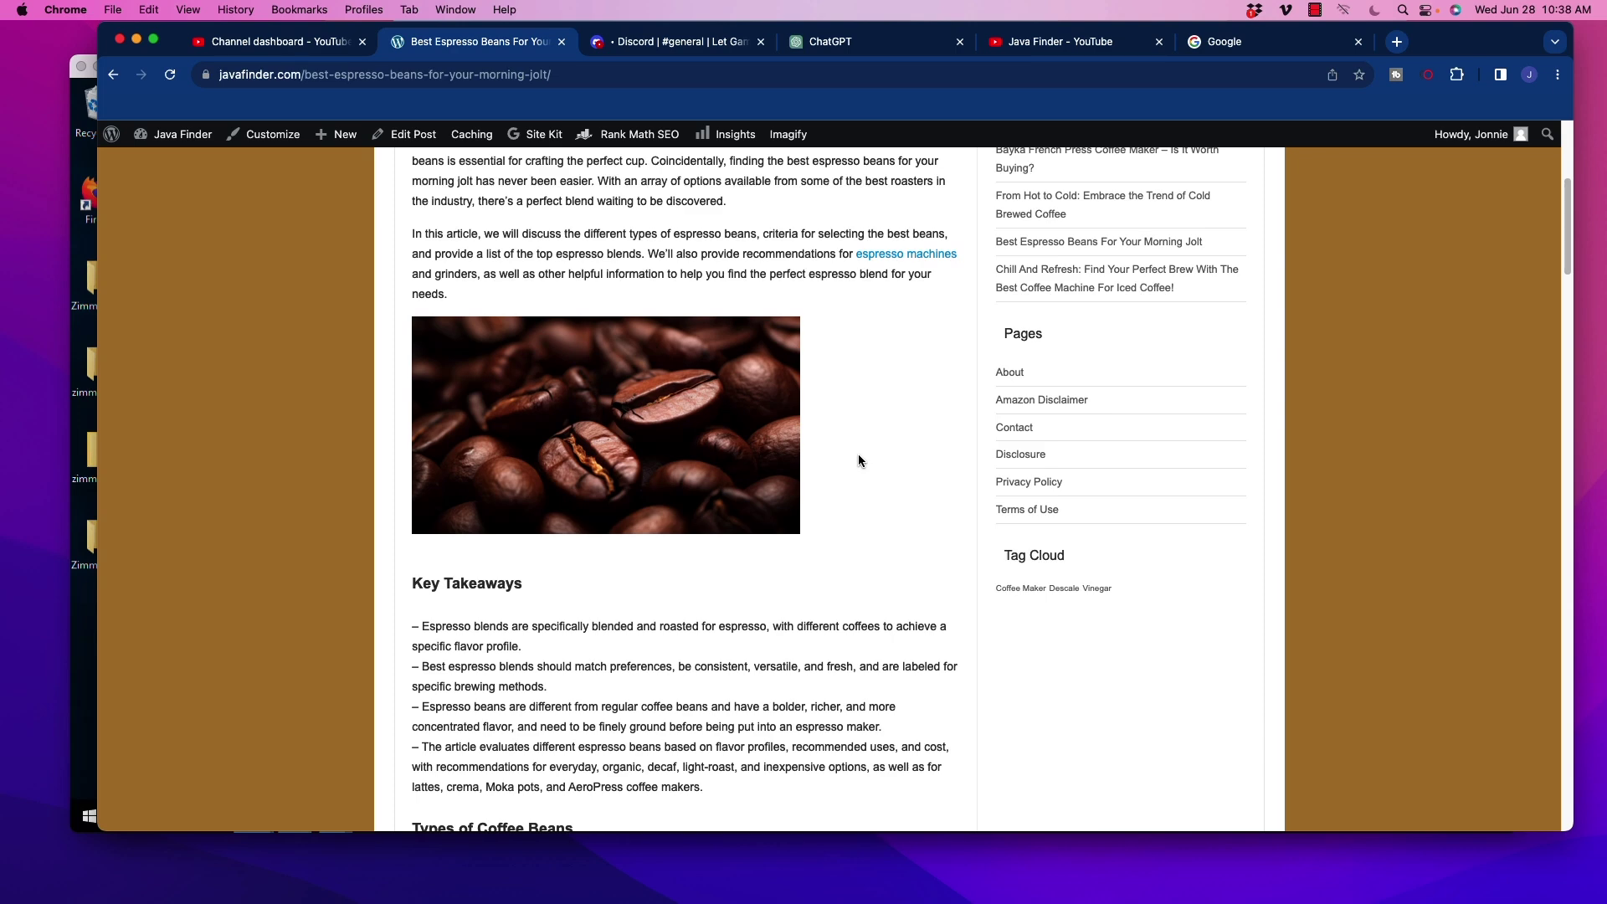
{"action": "scroll", "coordinate": [864, 465], "scroll_direction": "down", "scroll_amount": 10}
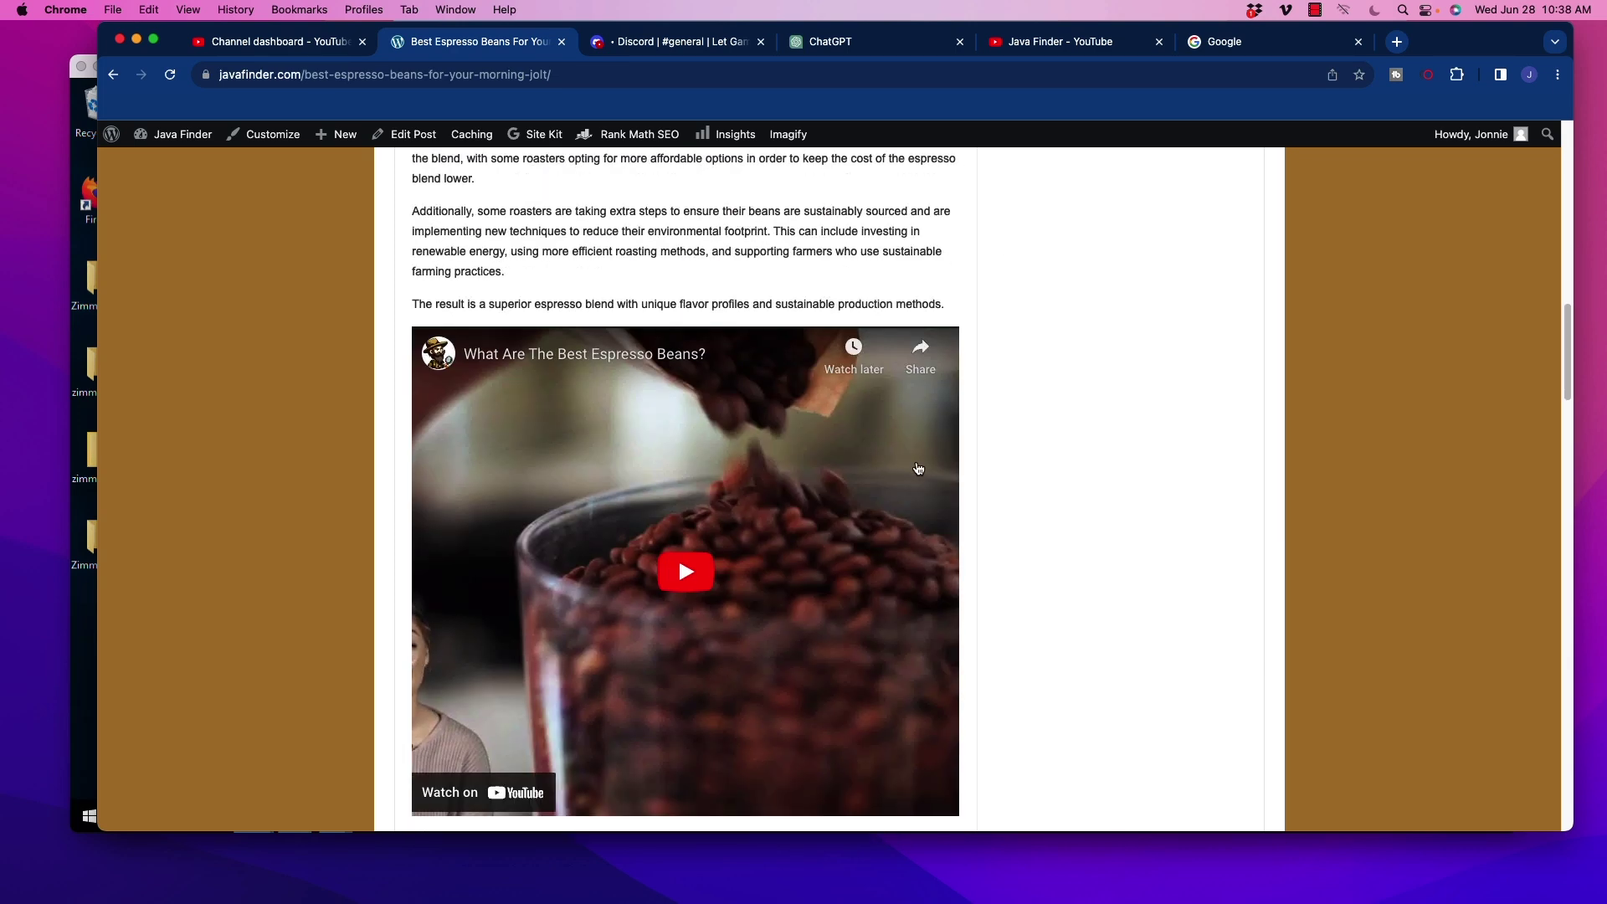
{"action": "scroll", "coordinate": [919, 469], "scroll_direction": "down", "scroll_amount": 10}
{"action": "scroll", "coordinate": [921, 505], "scroll_direction": "down", "scroll_amount": 10}
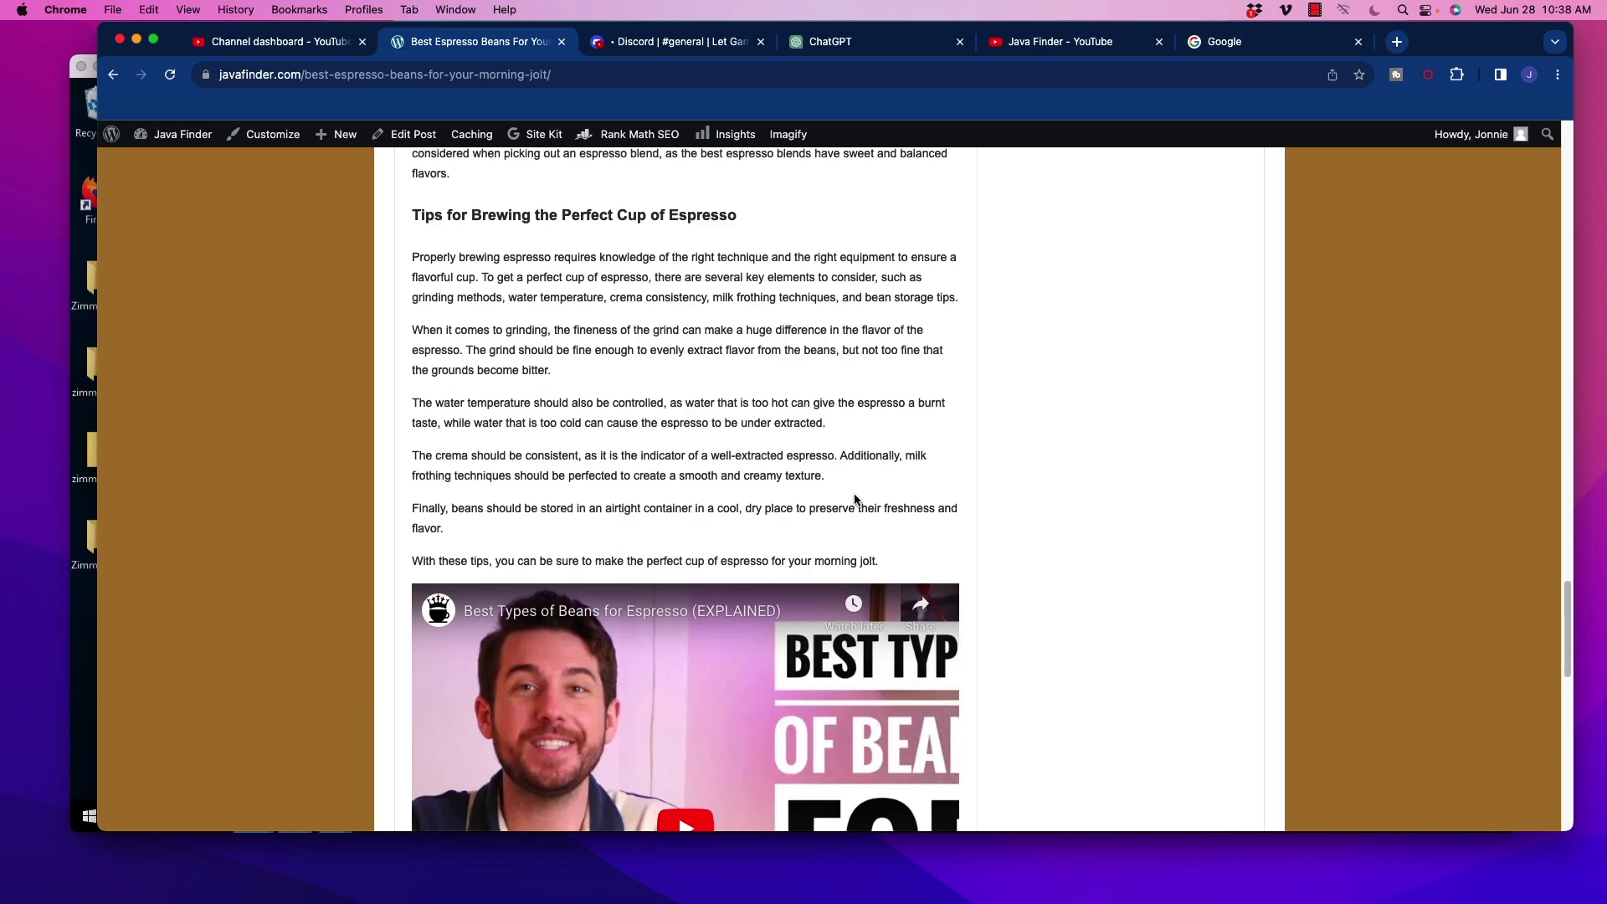
{"action": "scroll", "coordinate": [688, 449], "scroll_direction": "down", "scroll_amount": 3}
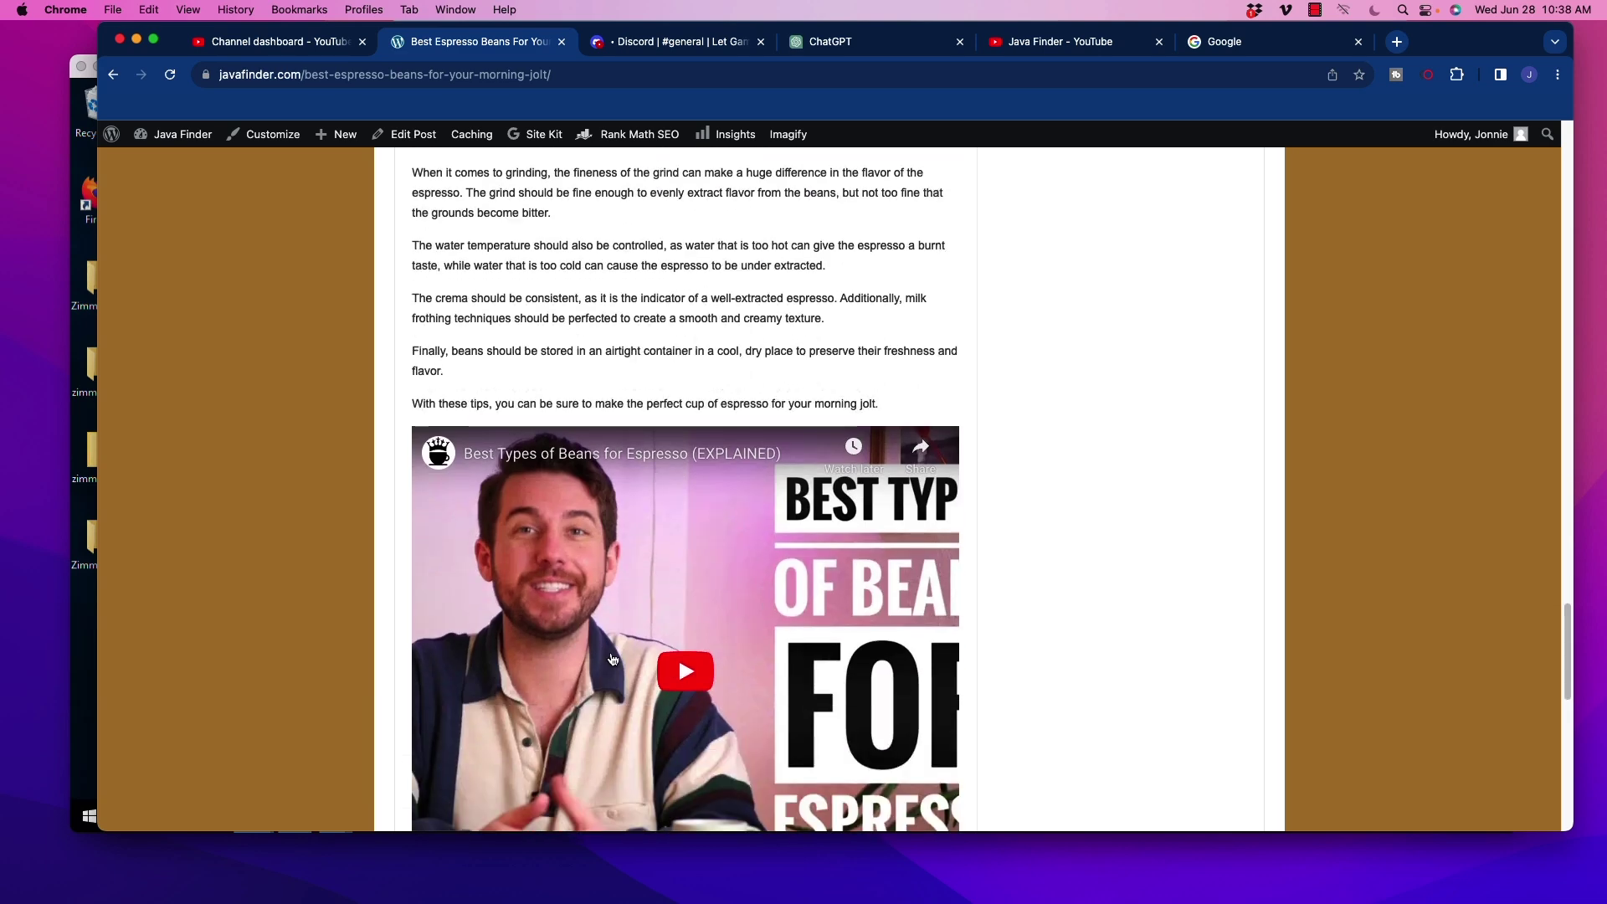
{"action": "scroll", "coordinate": [594, 545], "scroll_direction": "down", "scroll_amount": 3}
{"action": "scroll", "coordinate": [589, 545], "scroll_direction": "down", "scroll_amount": 2}
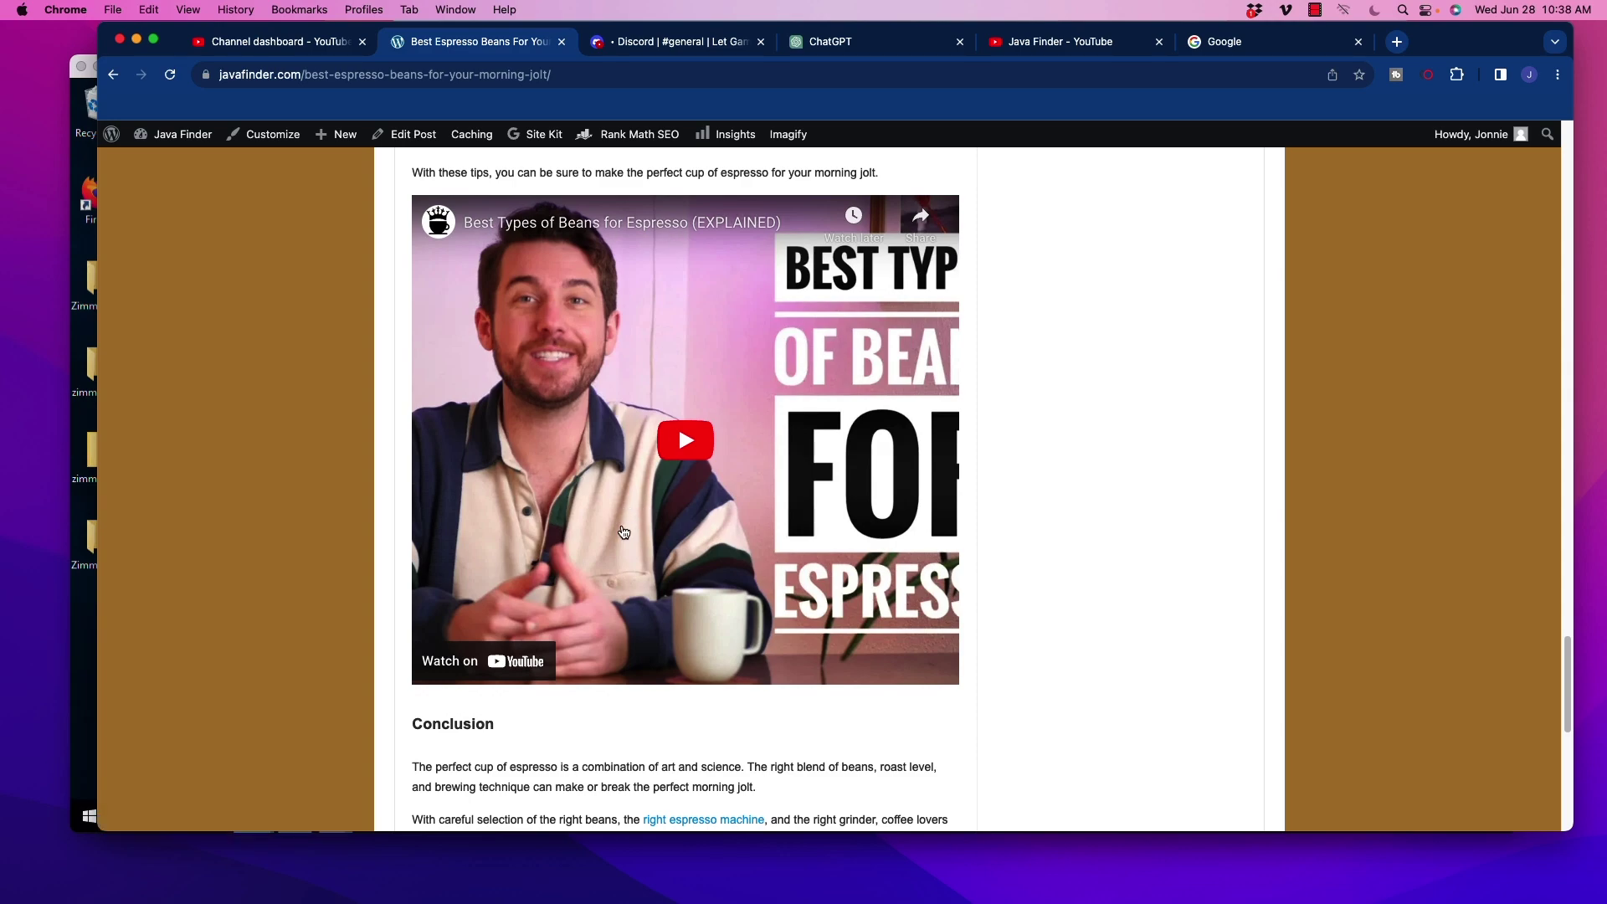
{"action": "scroll", "coordinate": [636, 519], "scroll_direction": "up", "scroll_amount": 20}
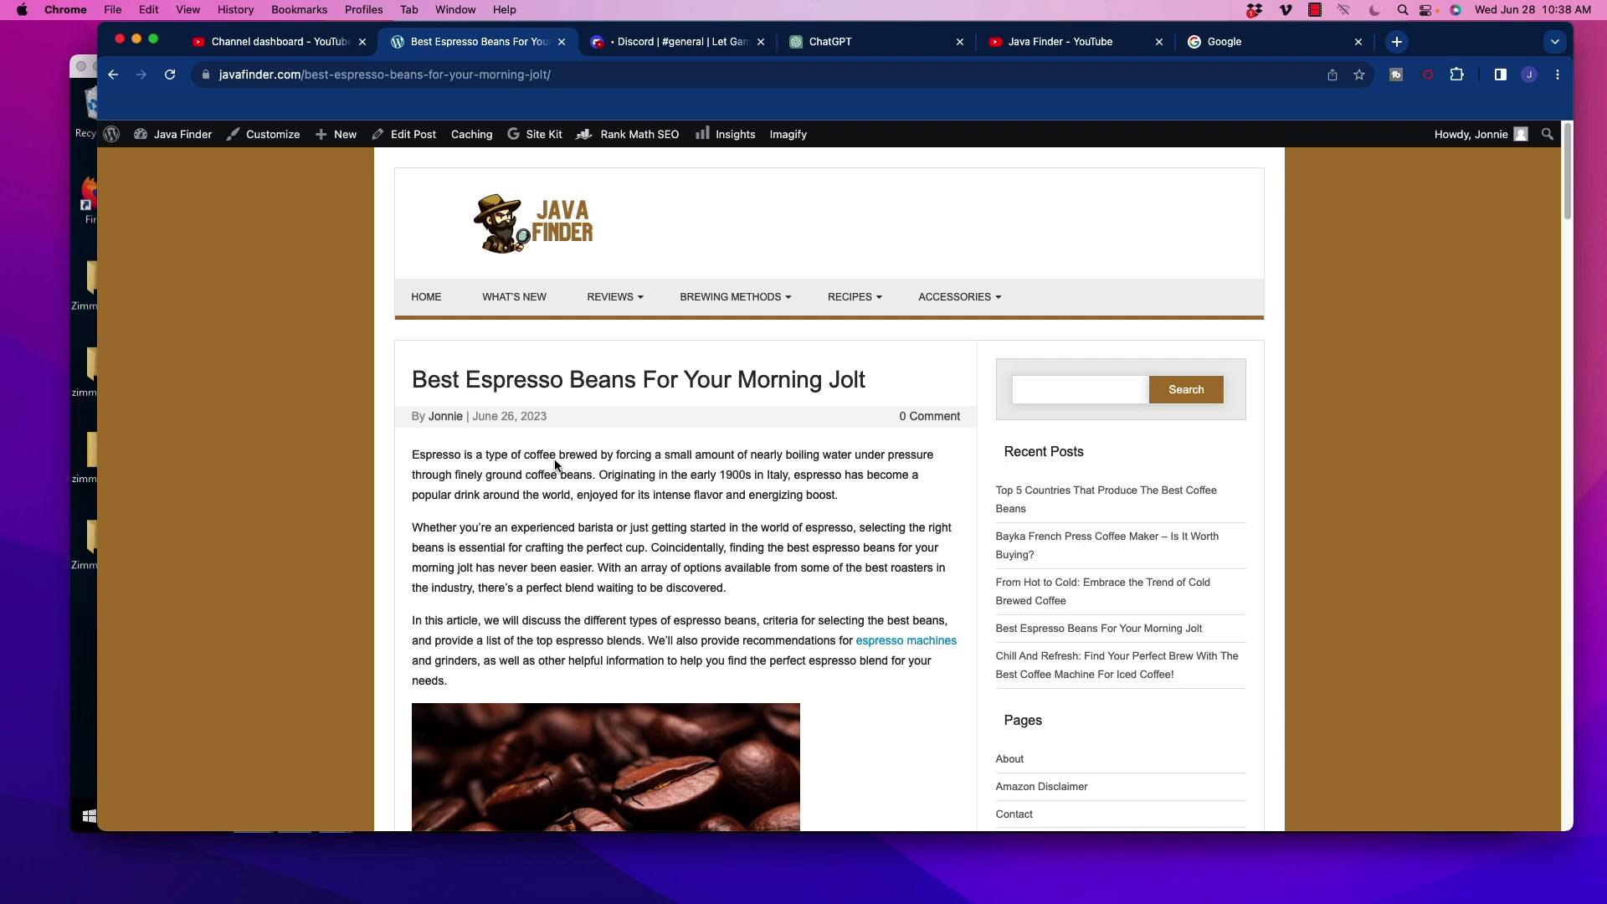
{"action": "scroll", "coordinate": [646, 483], "scroll_direction": "down", "scroll_amount": 3}
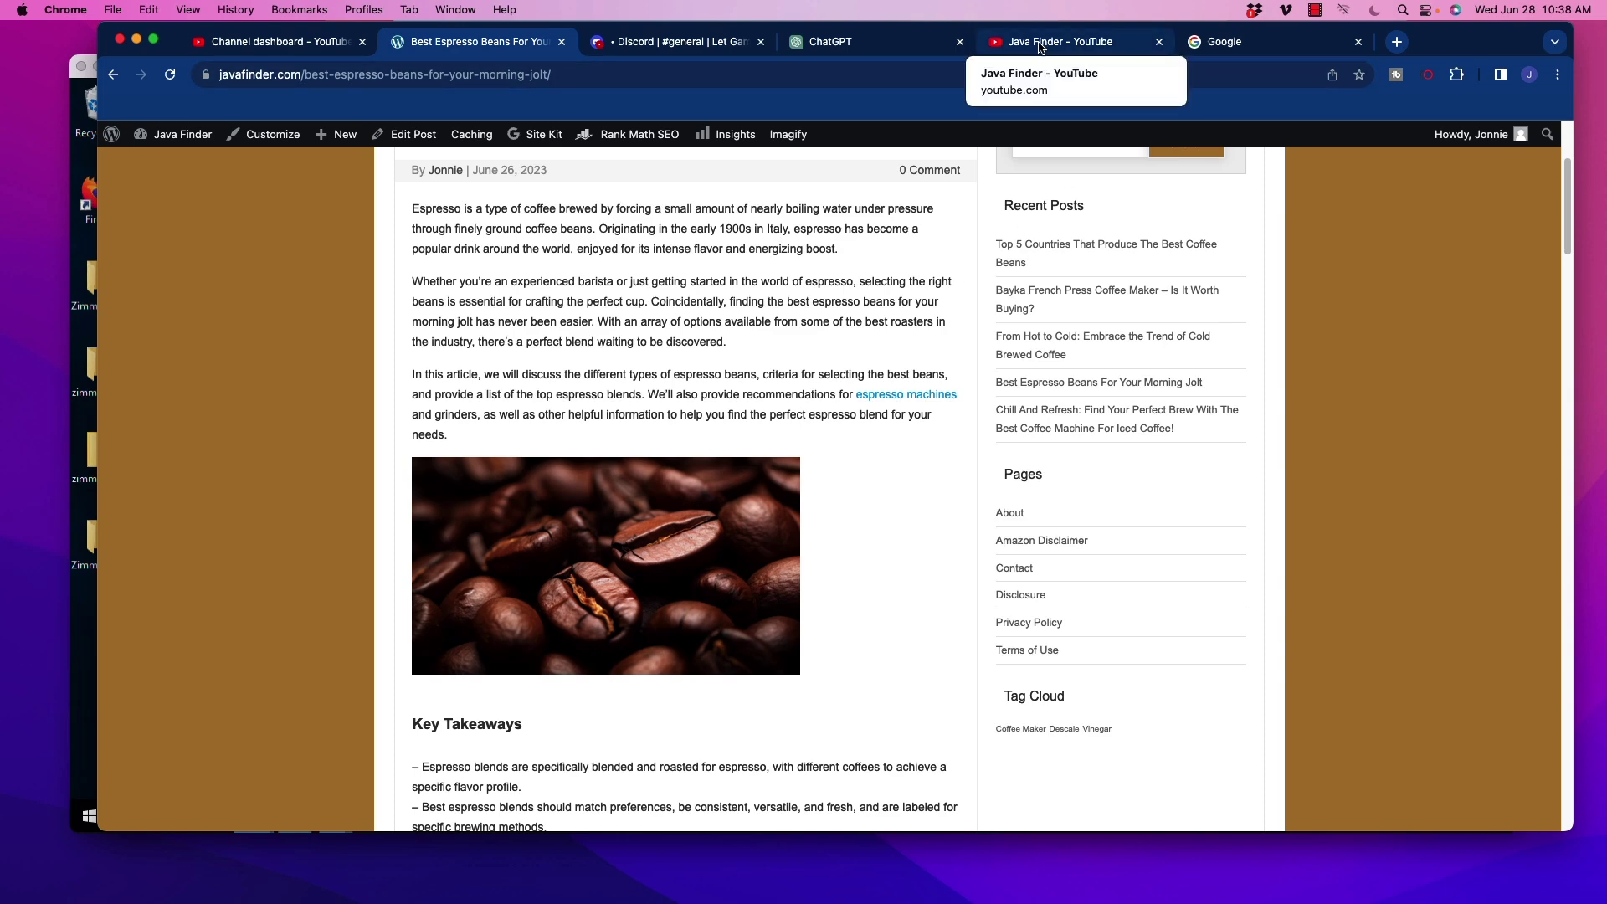
Step: Switch to the Java Finder YouTube channel and scroll its home page to see both coffee videos
{"action": "left_click", "coordinate": [1043, 48]}
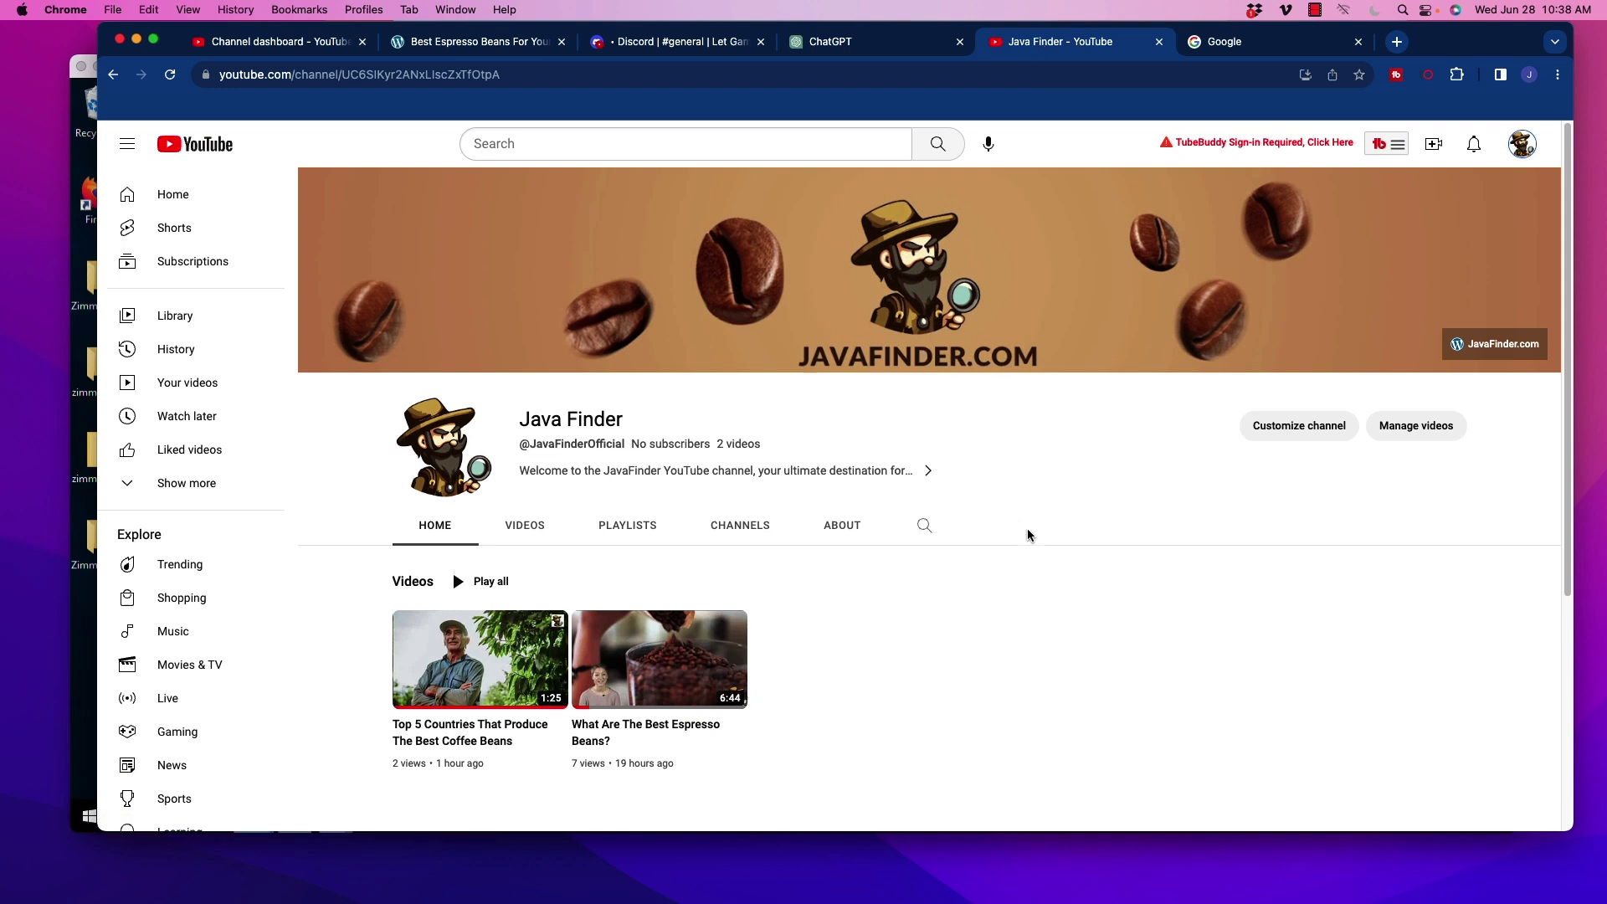
{"action": "scroll", "coordinate": [963, 569], "scroll_direction": "down", "scroll_amount": 1}
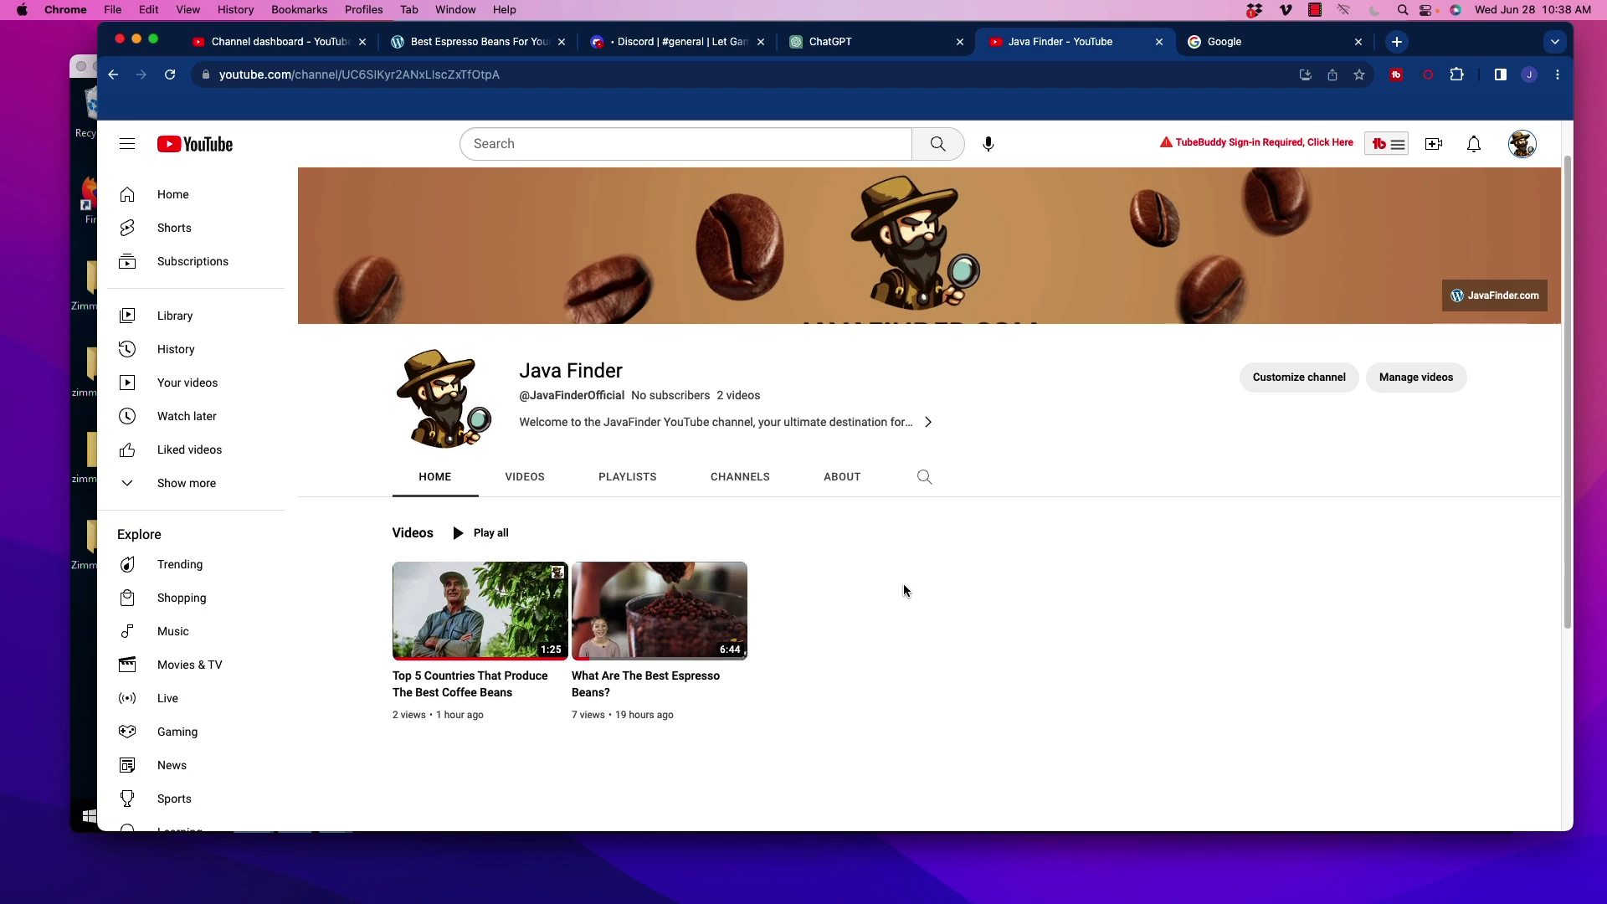
{"action": "scroll", "coordinate": [901, 589], "scroll_direction": "down", "scroll_amount": 2}
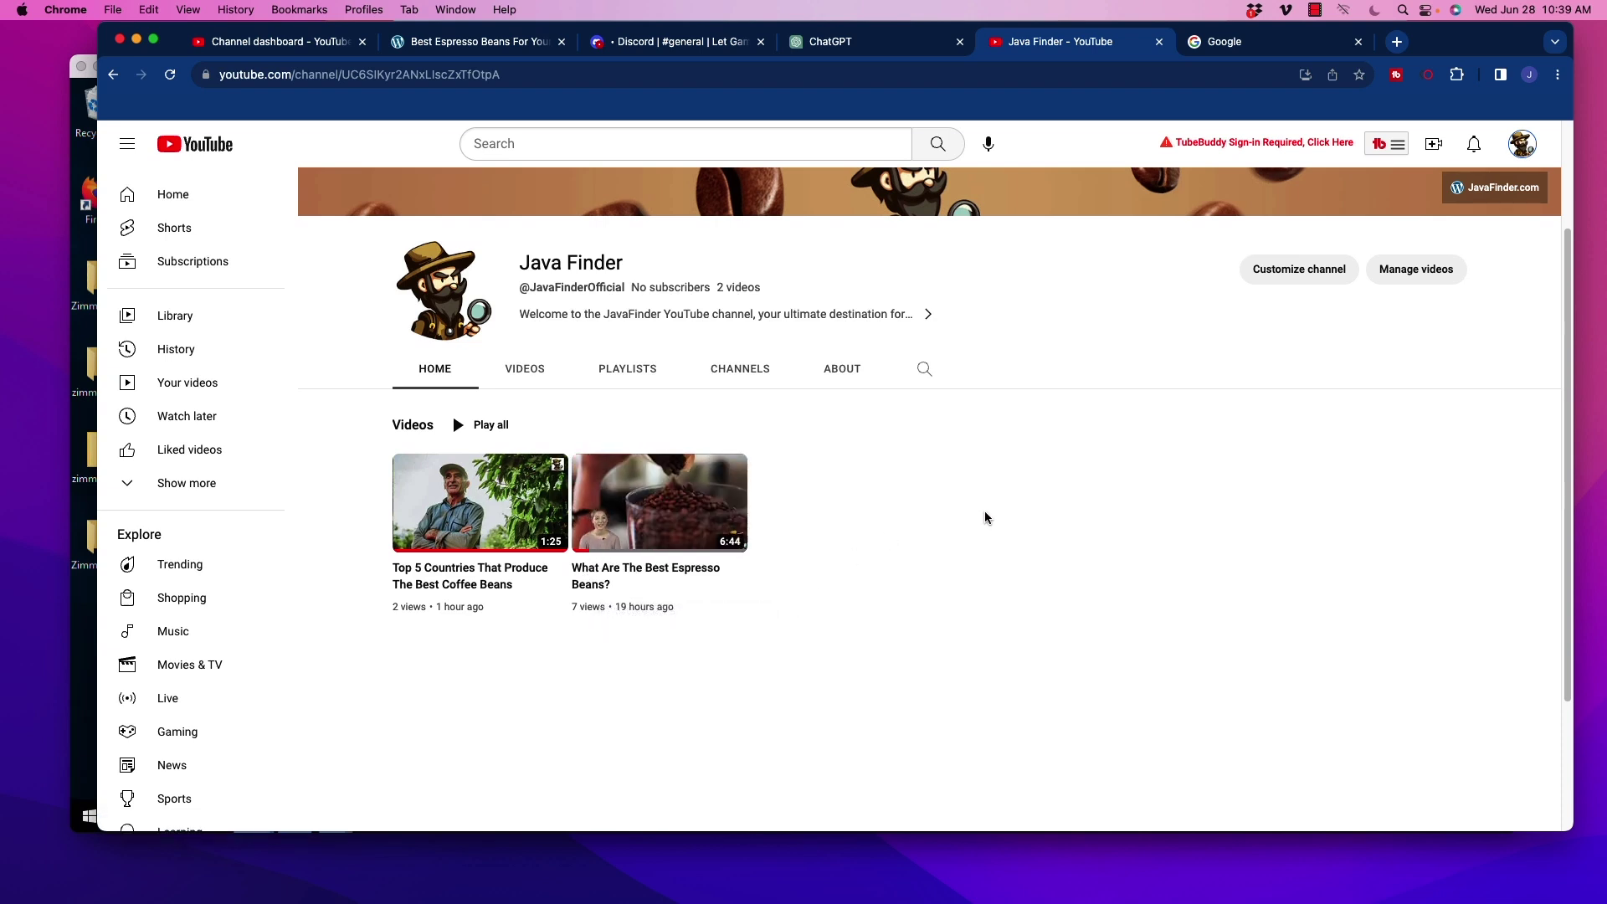
{"action": "mouse_move", "coordinate": [668, 580]}
{"action": "mouse_move", "coordinate": [460, 544]}
{"action": "scroll", "coordinate": [854, 601], "scroll_direction": "up", "scroll_amount": 2}
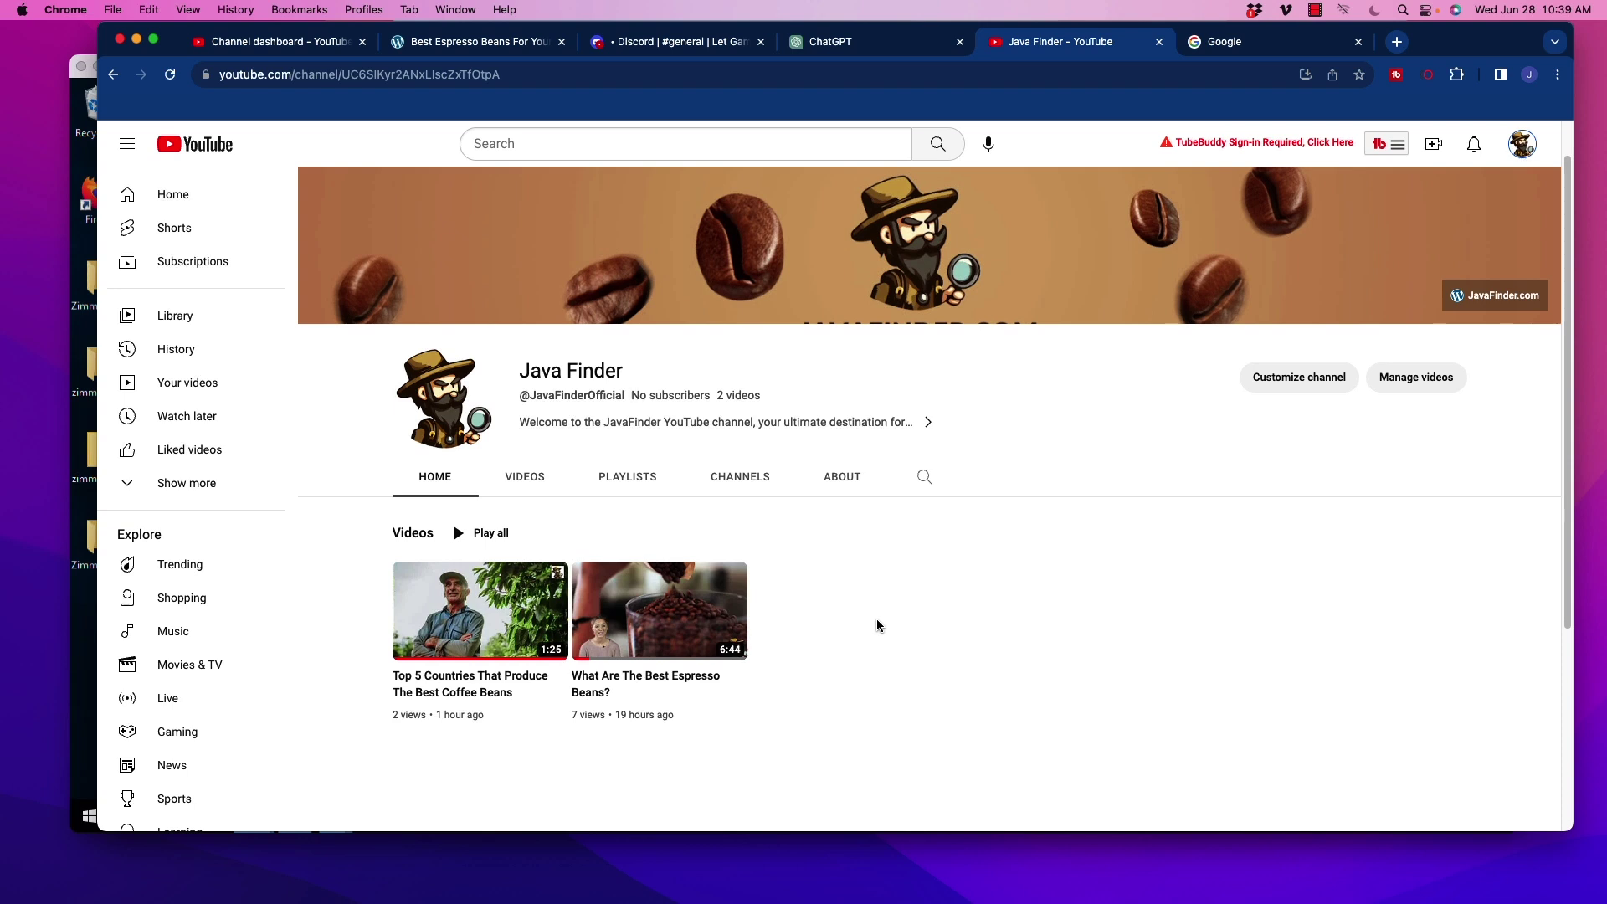
{"action": "scroll", "coordinate": [876, 619], "scroll_direction": "up", "scroll_amount": 1}
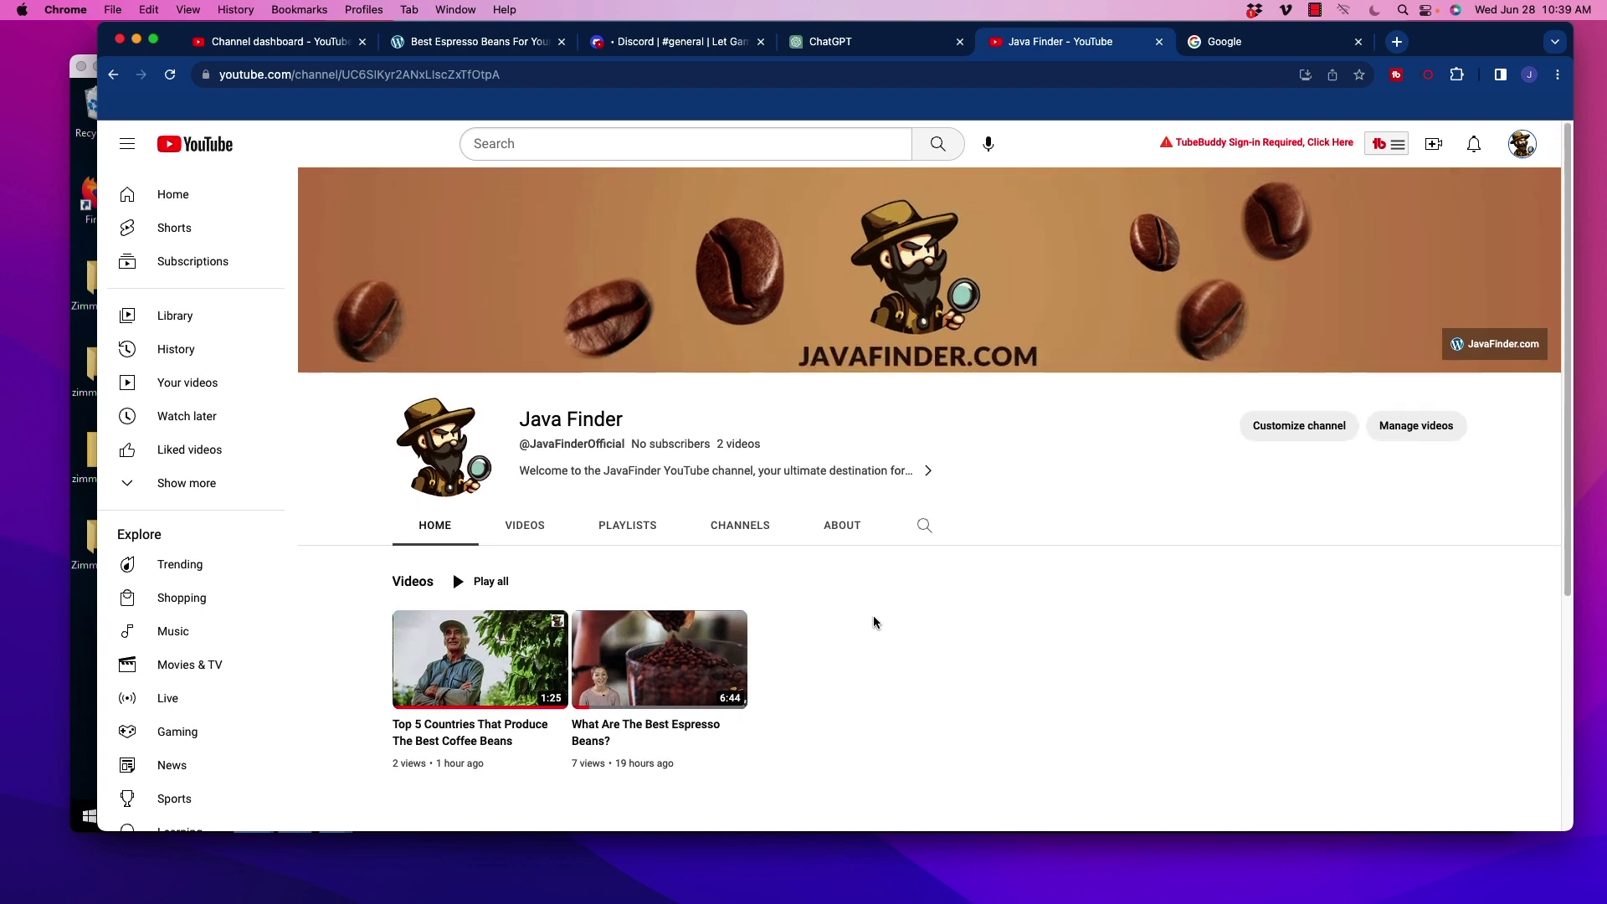
{"action": "scroll", "coordinate": [859, 610], "scroll_direction": "down", "scroll_amount": 2}
{"action": "scroll", "coordinate": [863, 611], "scroll_direction": "up", "scroll_amount": 2}
{"action": "mouse_move", "coordinate": [1052, 231]}
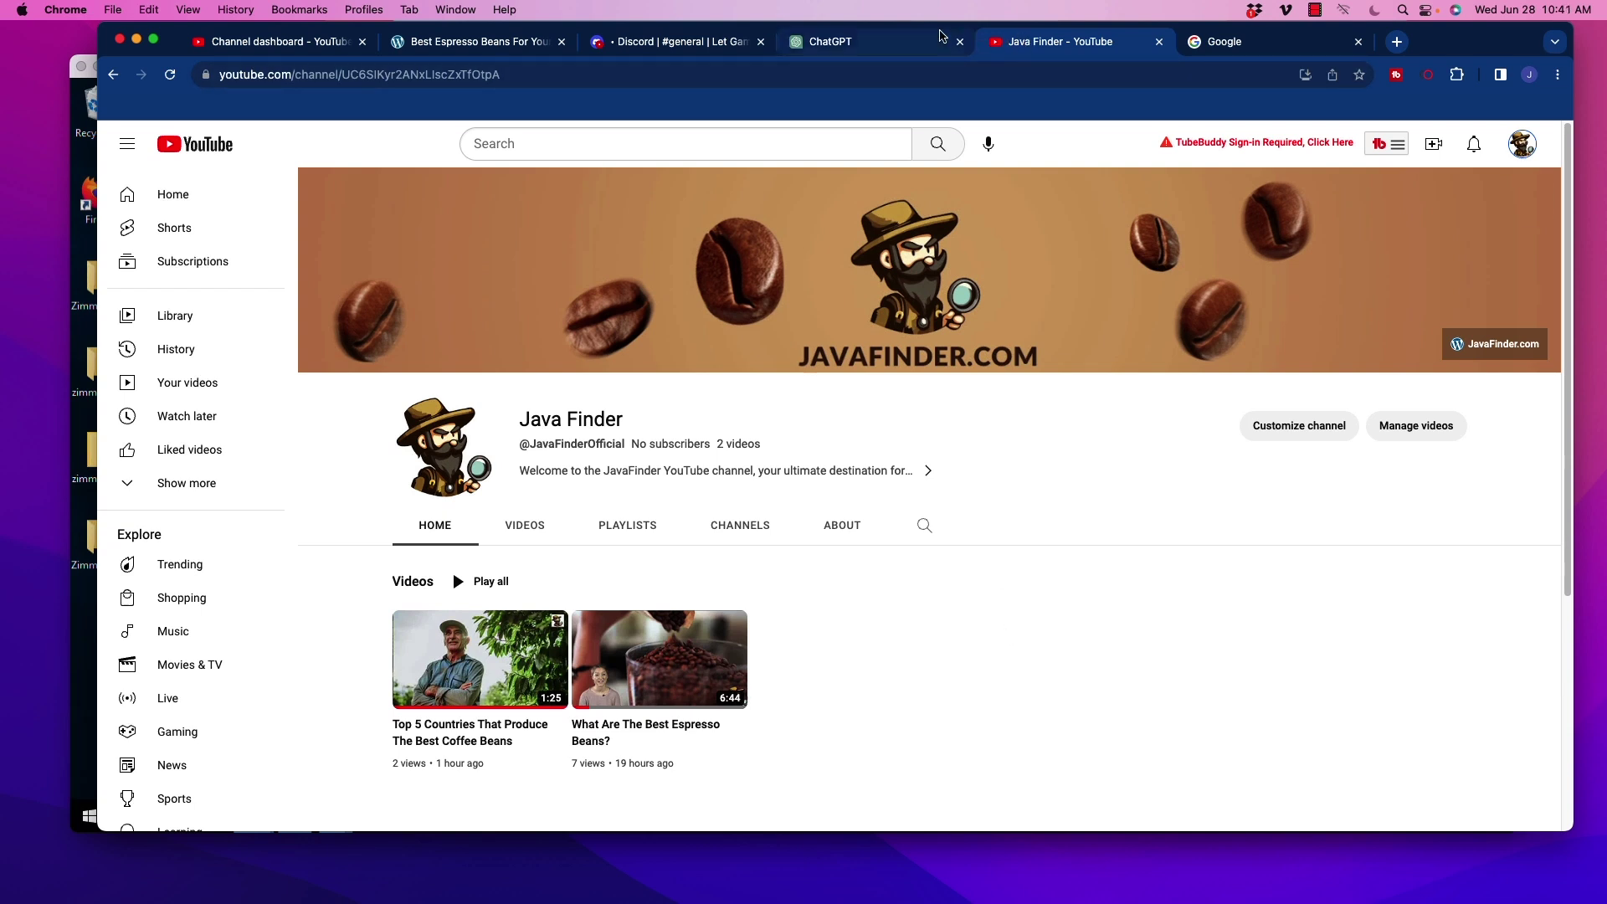
Step: Bring back the 'Best Espresso Beans For Your Morning Jolt' post, scrolled up to its title and header
{"action": "left_click", "coordinate": [500, 43]}
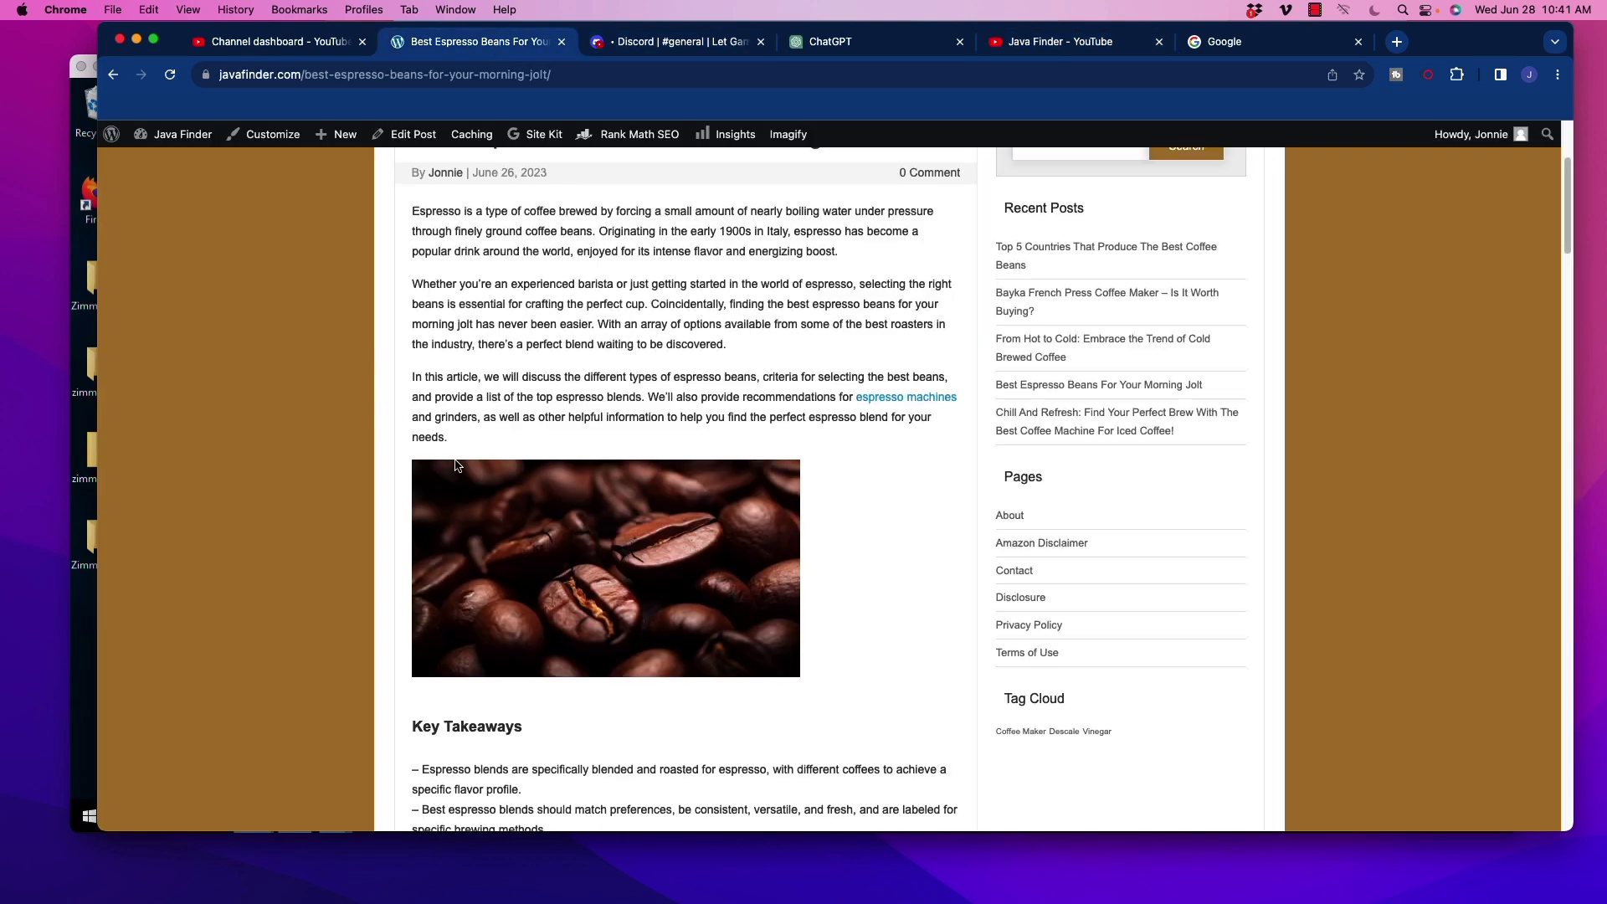
{"action": "scroll", "coordinate": [459, 466], "scroll_direction": "up", "scroll_amount": 5}
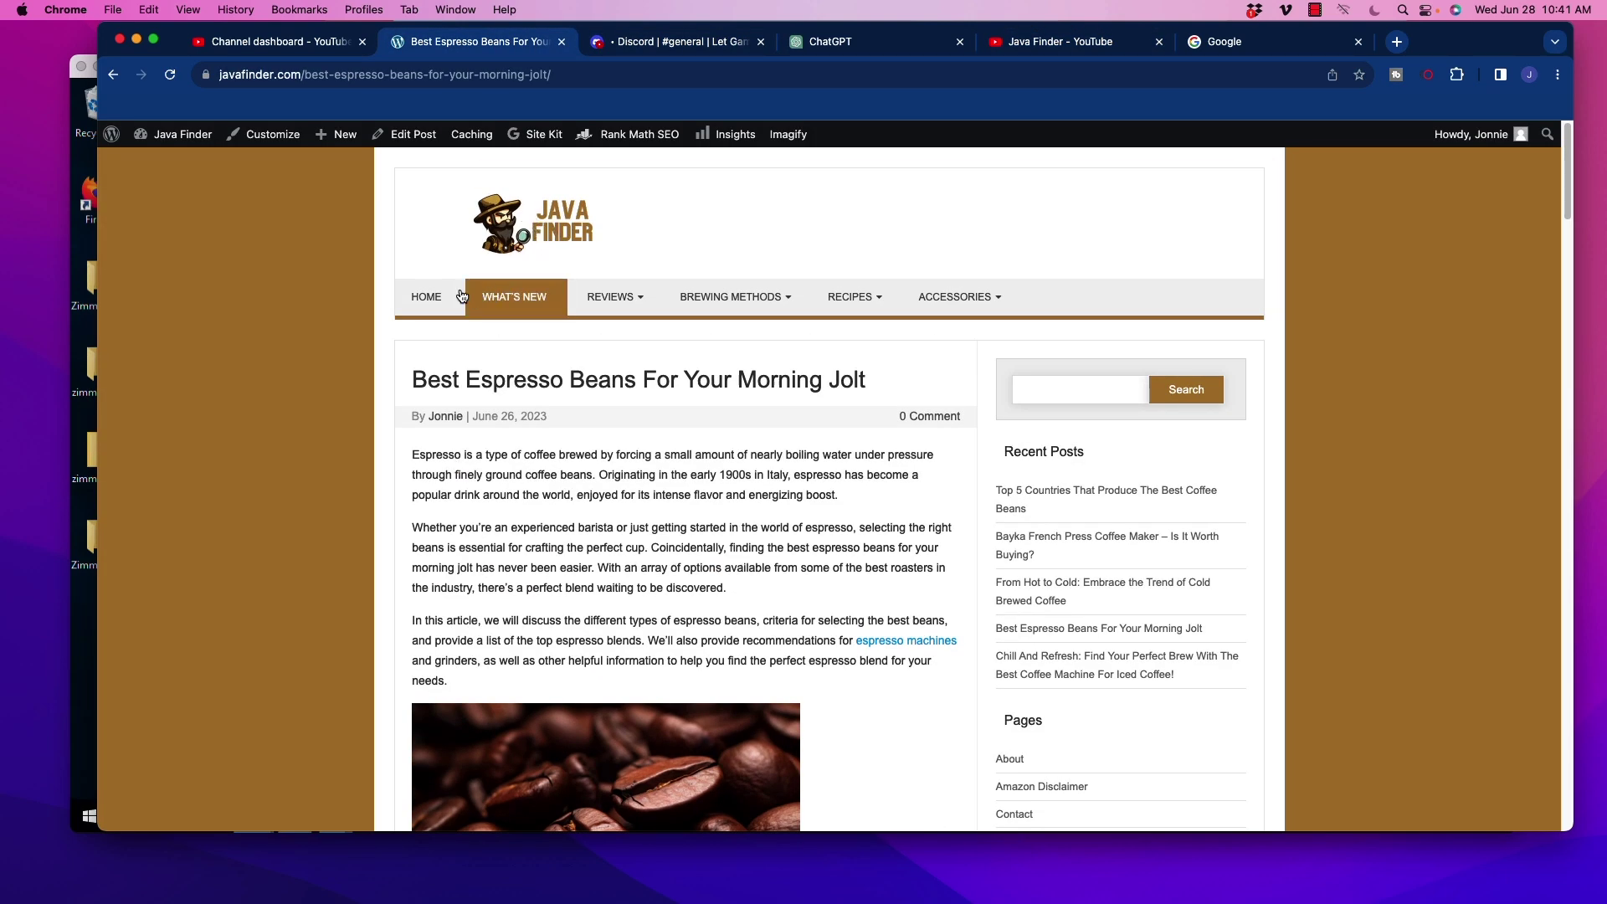